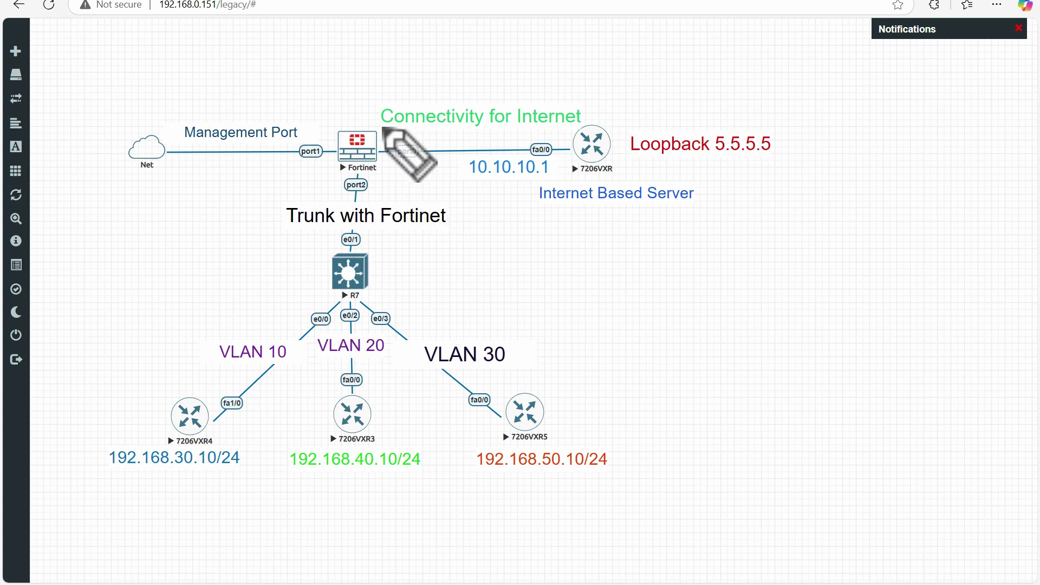
- Annotate the Fortinet node, its link toward 10.10.10.1 and the Connectivity for Internet label, then clear
{"action": "mouse_move", "coordinate": [378, 125]}
{"action": "left_mouse_down"}
{"action": "mouse_move", "coordinate": [336, 129]}
{"action": "mouse_move", "coordinate": [364, 185]}
{"action": "mouse_move", "coordinate": [377, 122]}
{"action": "left_mouse_up"}
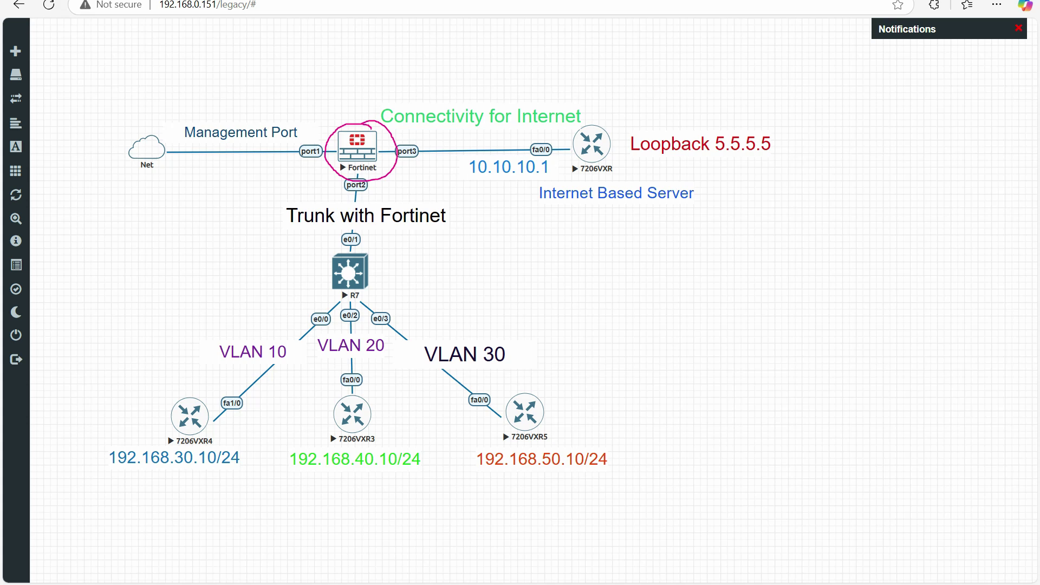
{"action": "mouse_move", "coordinate": [387, 165]}
{"action": "left_mouse_down"}
{"action": "mouse_move", "coordinate": [557, 164]}
{"action": "mouse_move", "coordinate": [547, 171]}
{"action": "left_mouse_up"}
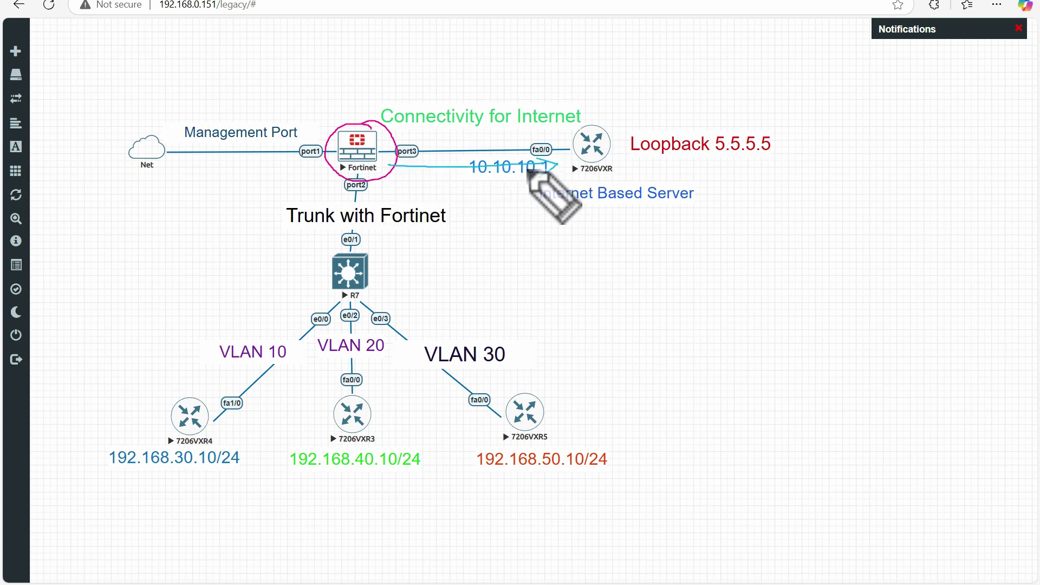
{"action": "left_click_drag", "start_coordinate": [422, 134], "coordinate": [528, 137]}
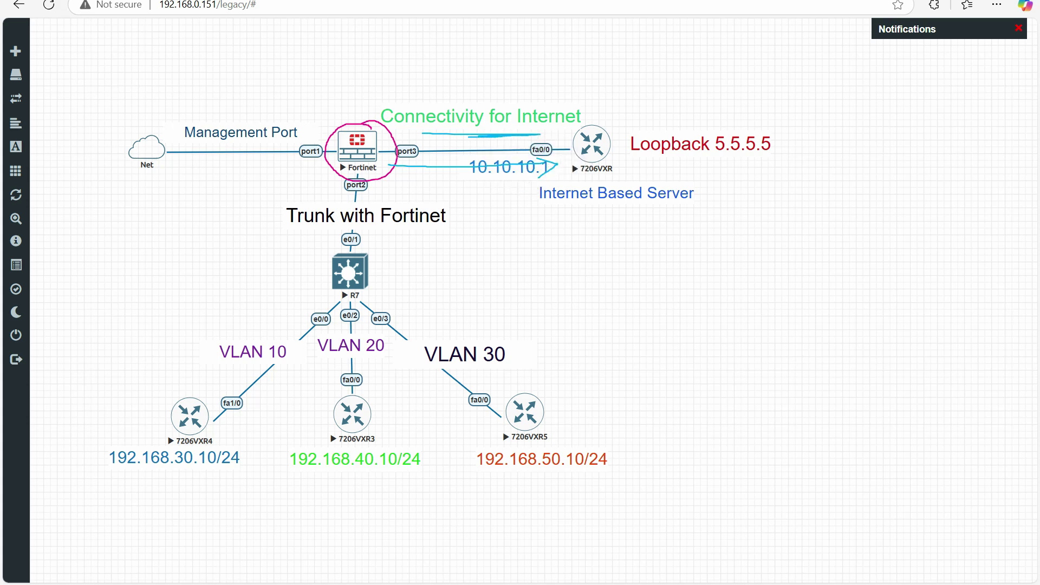
{"action": "key", "text": "Escape"}
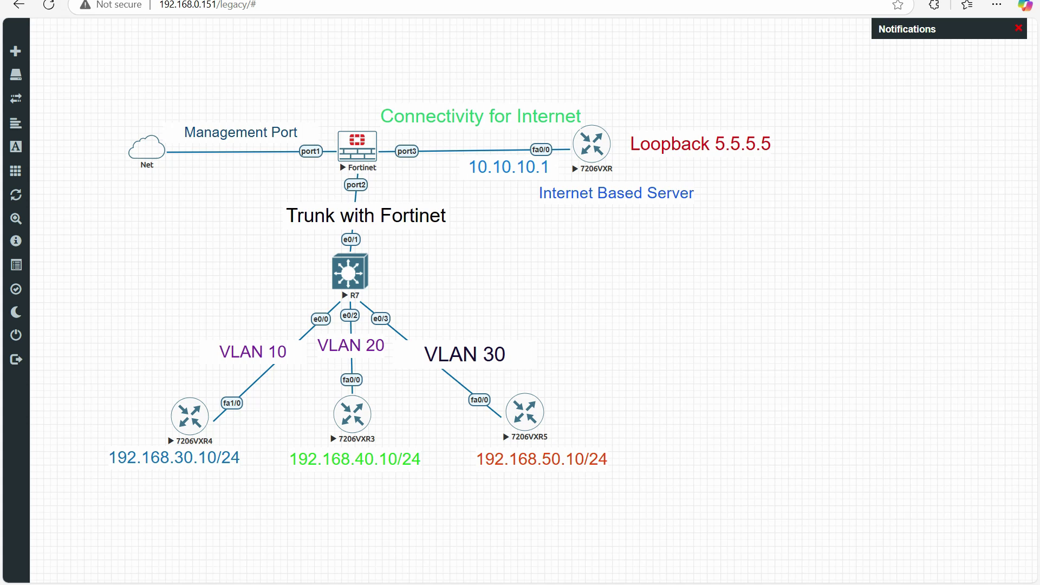
- Mark the management link to Net, the Fortinet node and the port2 trunk down to e0/1
{"action": "mouse_move", "coordinate": [285, 165]}
{"action": "left_mouse_down"}
{"action": "mouse_move", "coordinate": [339, 166]}
{"action": "mouse_move", "coordinate": [168, 168]}
{"action": "mouse_move", "coordinate": [182, 174]}
{"action": "left_mouse_up"}
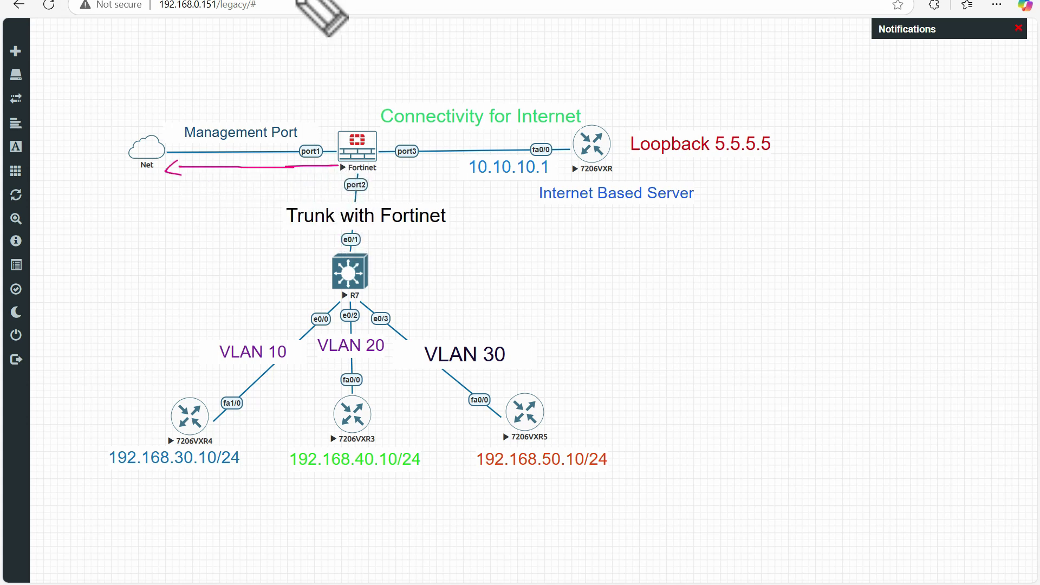
{"action": "mouse_move", "coordinate": [321, 1]}
{"action": "left_mouse_down"}
{"action": "mouse_move", "coordinate": [320, 33]}
{"action": "mouse_move", "coordinate": [338, 20]}
{"action": "left_mouse_up"}
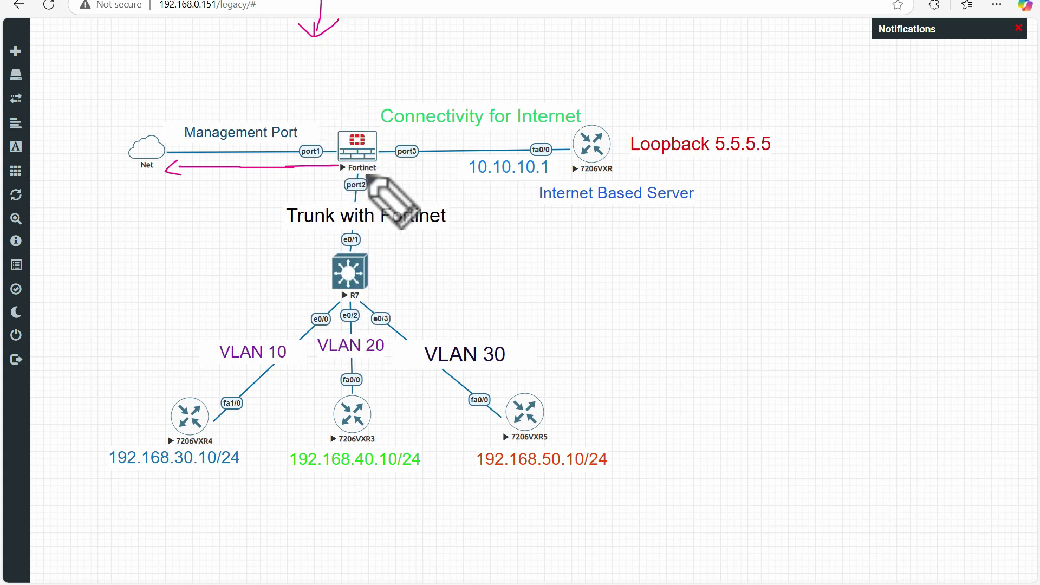
{"action": "mouse_move", "coordinate": [371, 168]}
{"action": "left_mouse_down"}
{"action": "mouse_move", "coordinate": [361, 225]}
{"action": "mouse_move", "coordinate": [370, 249]}
{"action": "left_mouse_up"}
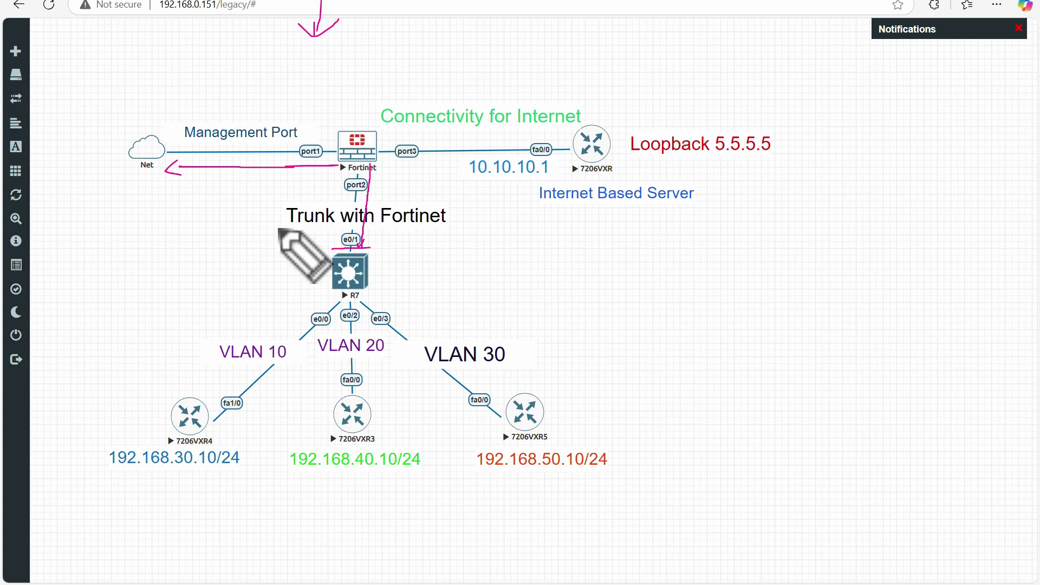
{"action": "left_click_drag", "start_coordinate": [274, 227], "coordinate": [293, 221]}
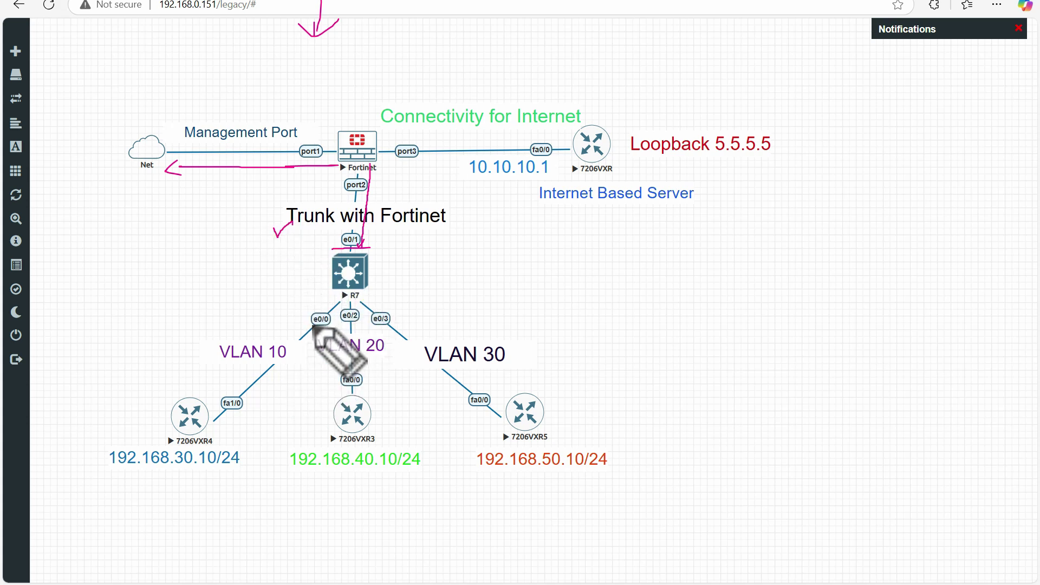
- Mark R7's e0/0, e0/2 and VLAN 20 e0/3 links and the VLAN 10 label, then clear
{"action": "mouse_move", "coordinate": [307, 327]}
{"action": "left_mouse_down"}
{"action": "mouse_move", "coordinate": [330, 327]}
{"action": "mouse_move", "coordinate": [256, 371]}
{"action": "left_mouse_up"}
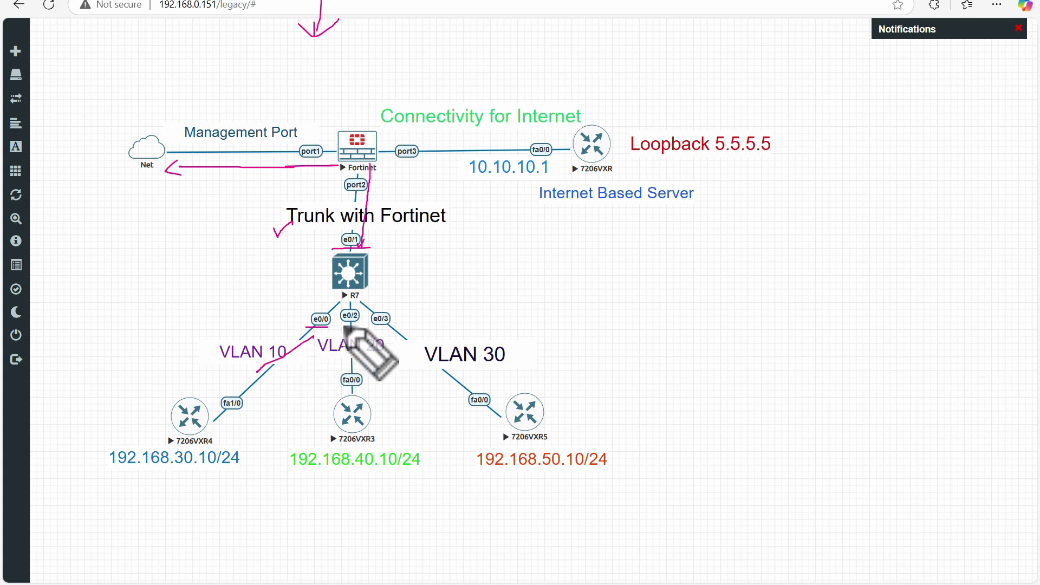
{"action": "mouse_move", "coordinate": [342, 323]}
{"action": "left_mouse_down"}
{"action": "mouse_move", "coordinate": [361, 322]}
{"action": "mouse_move", "coordinate": [352, 368]}
{"action": "left_mouse_up"}
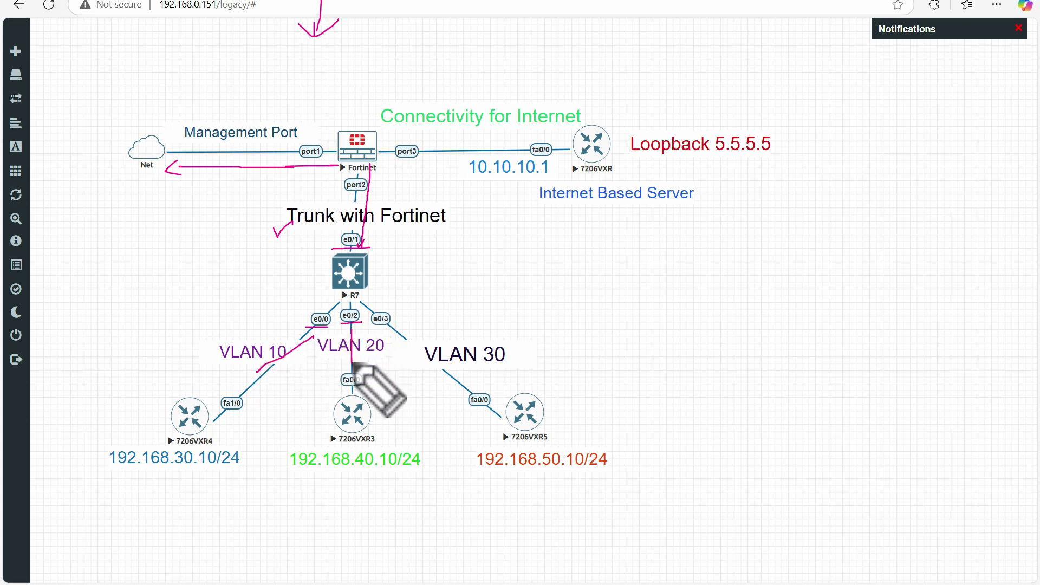
{"action": "mouse_move", "coordinate": [373, 326]}
{"action": "left_mouse_down"}
{"action": "mouse_move", "coordinate": [389, 324]}
{"action": "mouse_move", "coordinate": [481, 397]}
{"action": "left_mouse_up"}
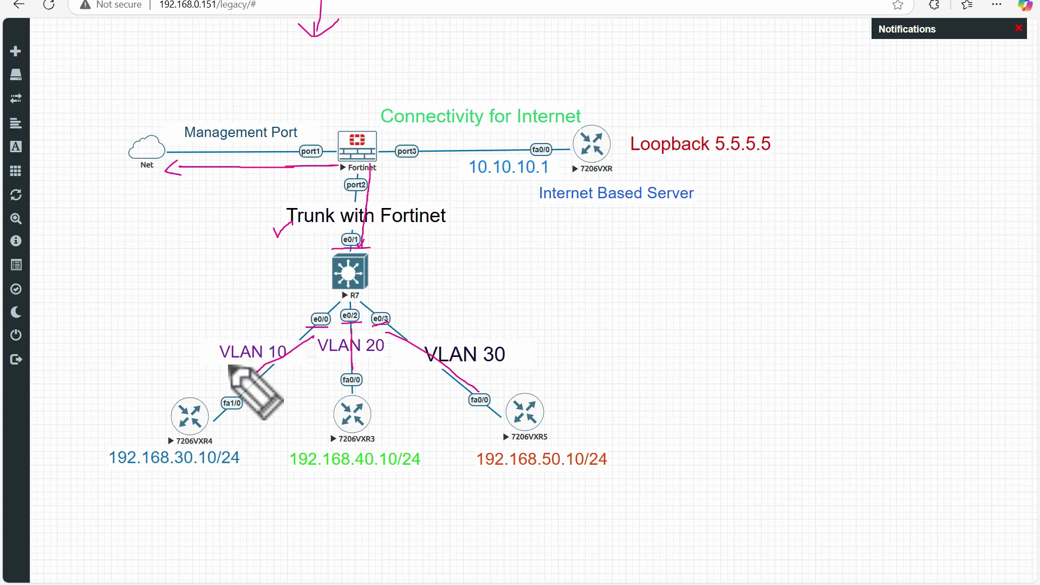
{"action": "left_click_drag", "start_coordinate": [228, 364], "coordinate": [551, 359]}
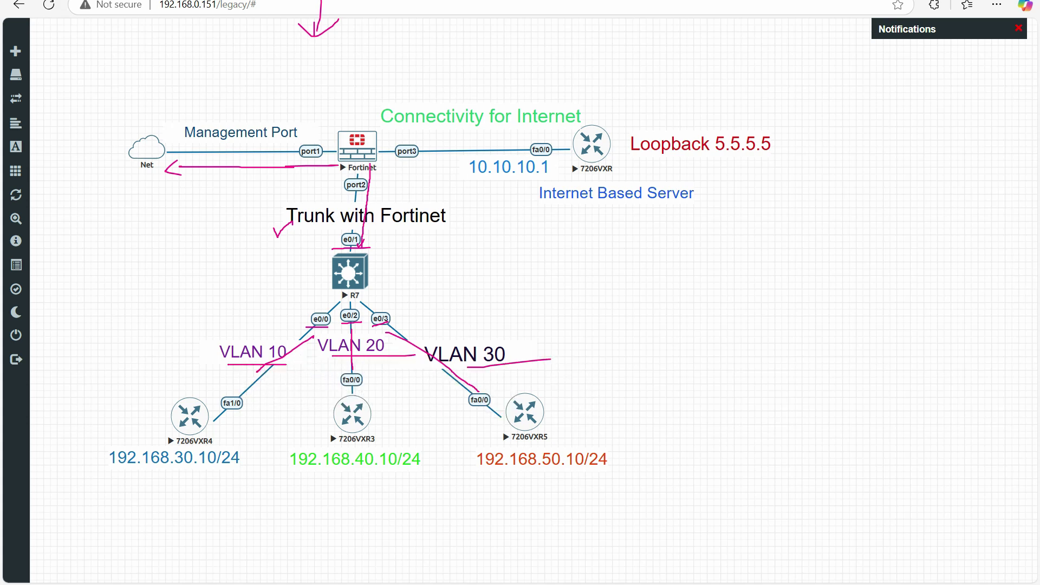
{"action": "key", "text": "Escape"}
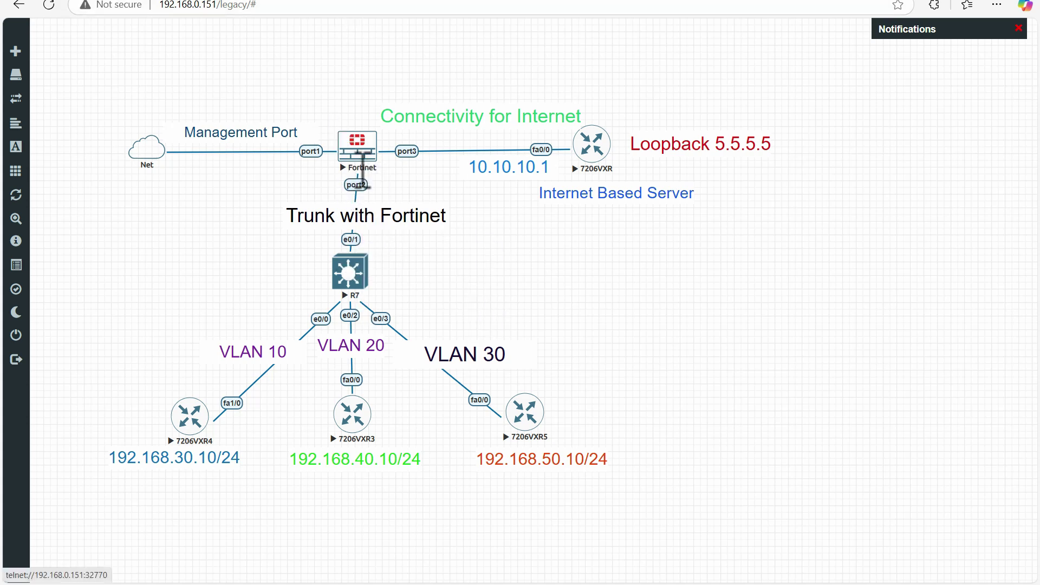
- Log back in to the FortiGate using the saved credentials
{"action": "left_click", "coordinate": [332, 1]}
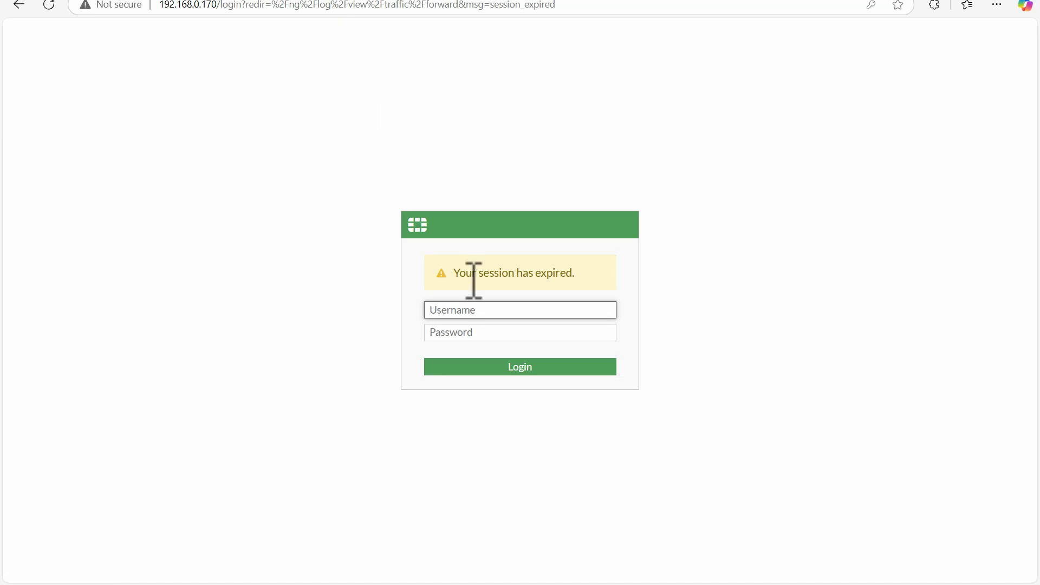
{"action": "left_click", "coordinate": [472, 311]}
{"action": "left_click", "coordinate": [477, 350]}
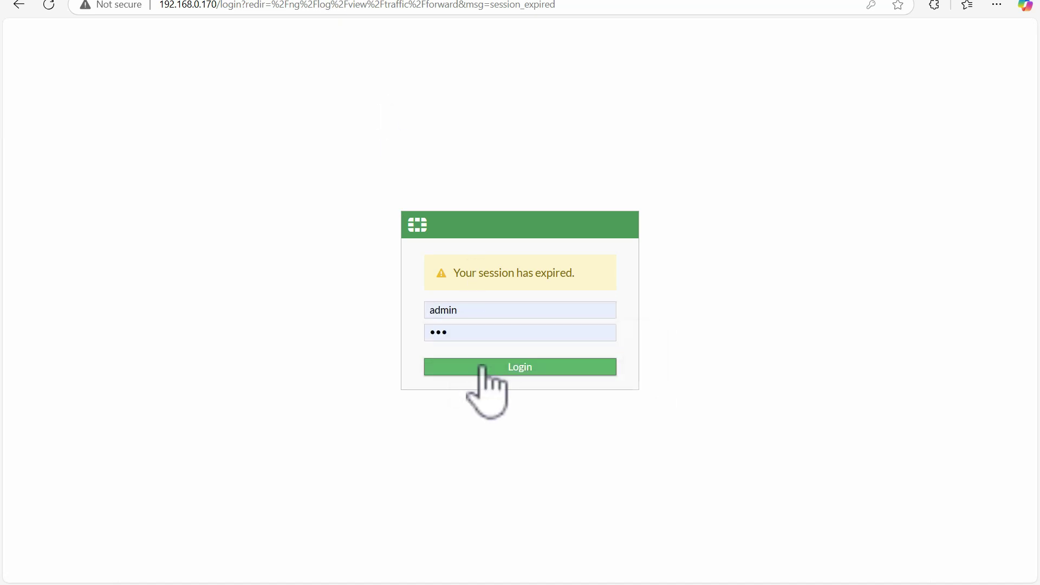
{"action": "left_click", "coordinate": [481, 367]}
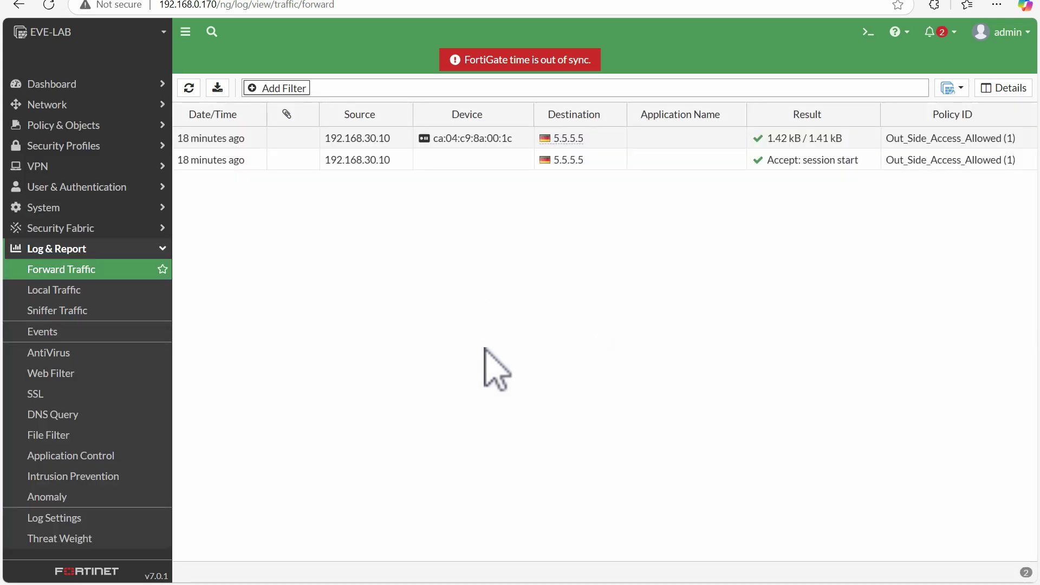
- Go to Network > Interfaces and expand port2 to show its VLAN subinterfaces
{"action": "left_click", "coordinate": [75, 105]}
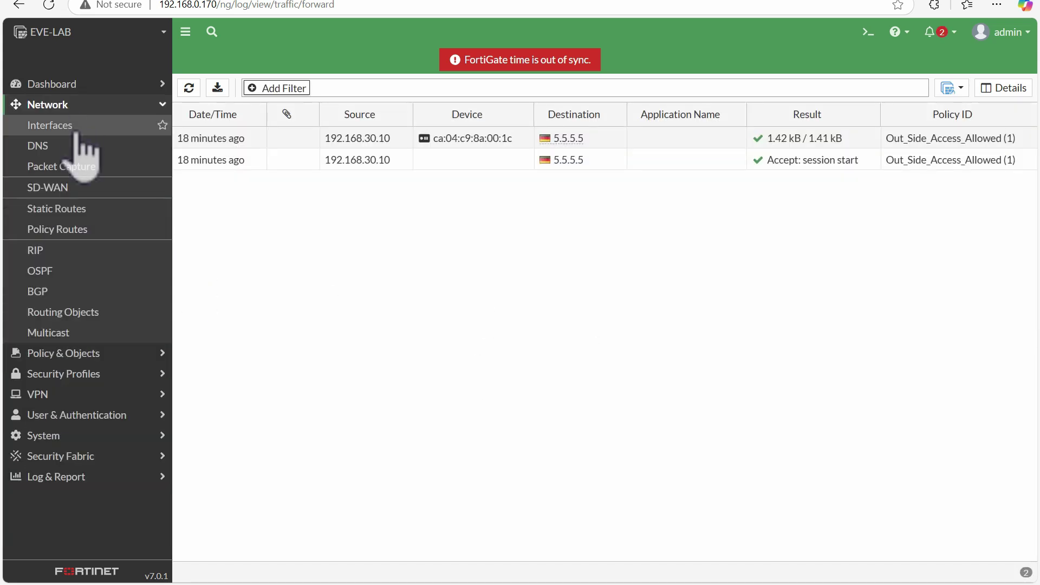
{"action": "left_click", "coordinate": [76, 132]}
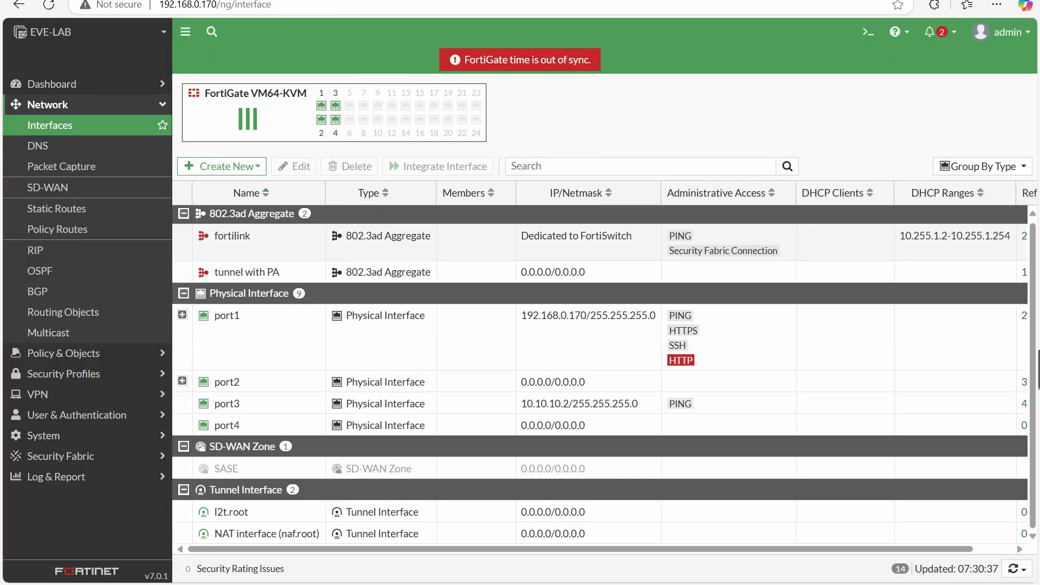
{"action": "left_click", "coordinate": [182, 381]}
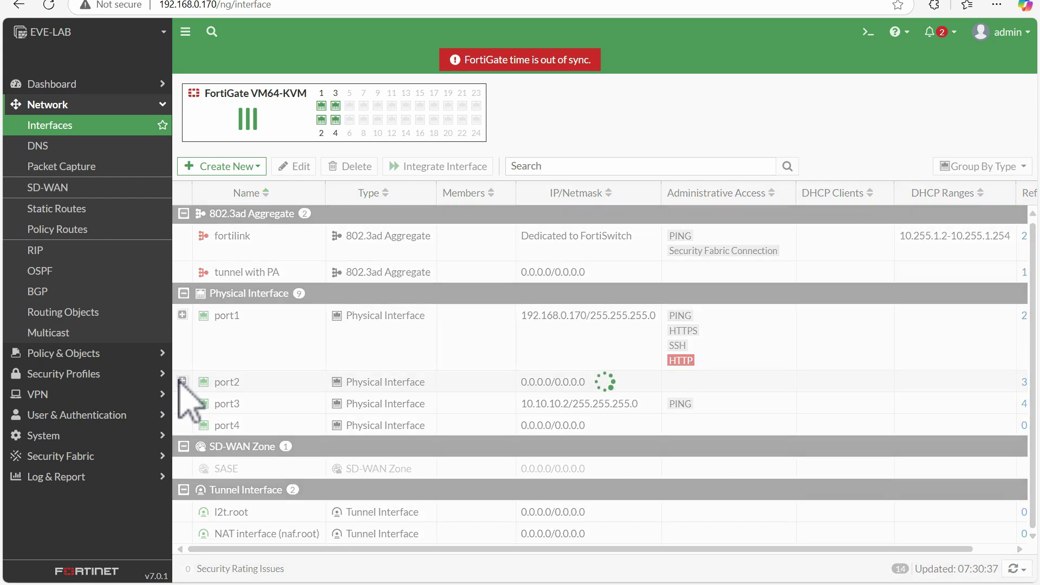
- Start a new interface of type VLAN, then cancel the form without creating it
{"action": "left_click", "coordinate": [244, 168]}
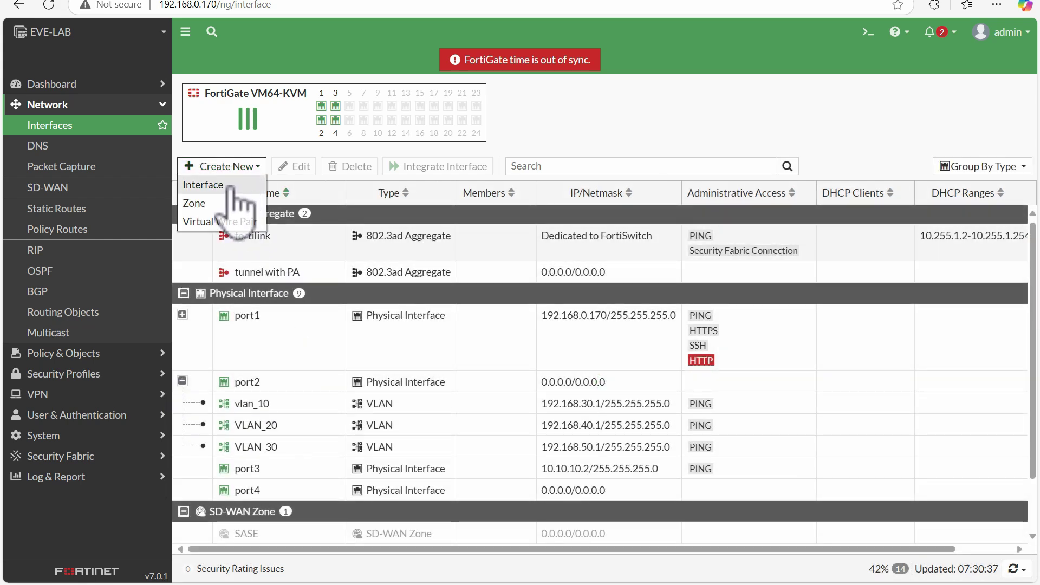
{"action": "left_click", "coordinate": [231, 186]}
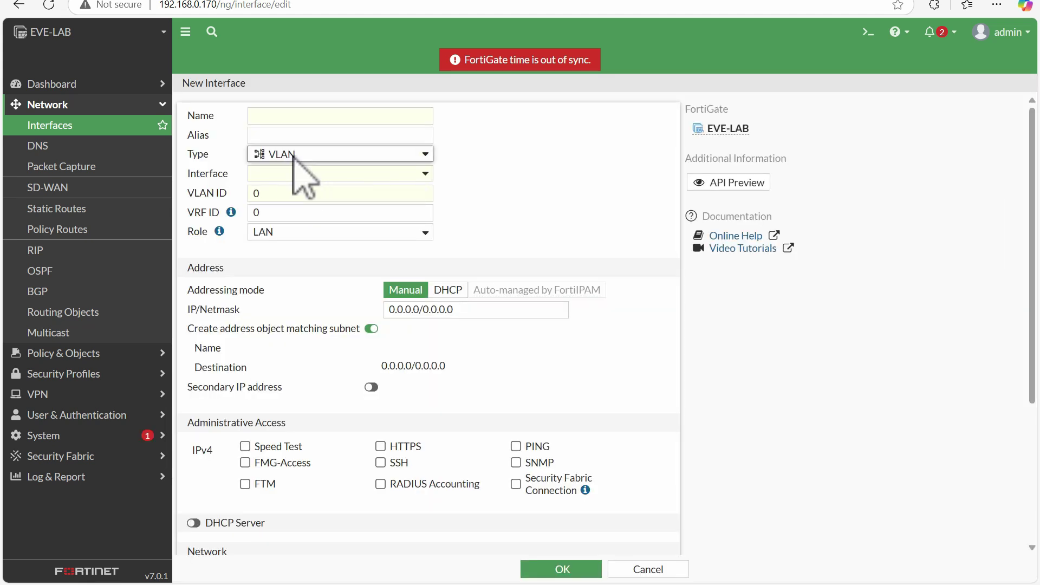
{"action": "left_click", "coordinate": [302, 157]}
{"action": "left_click", "coordinate": [647, 566]}
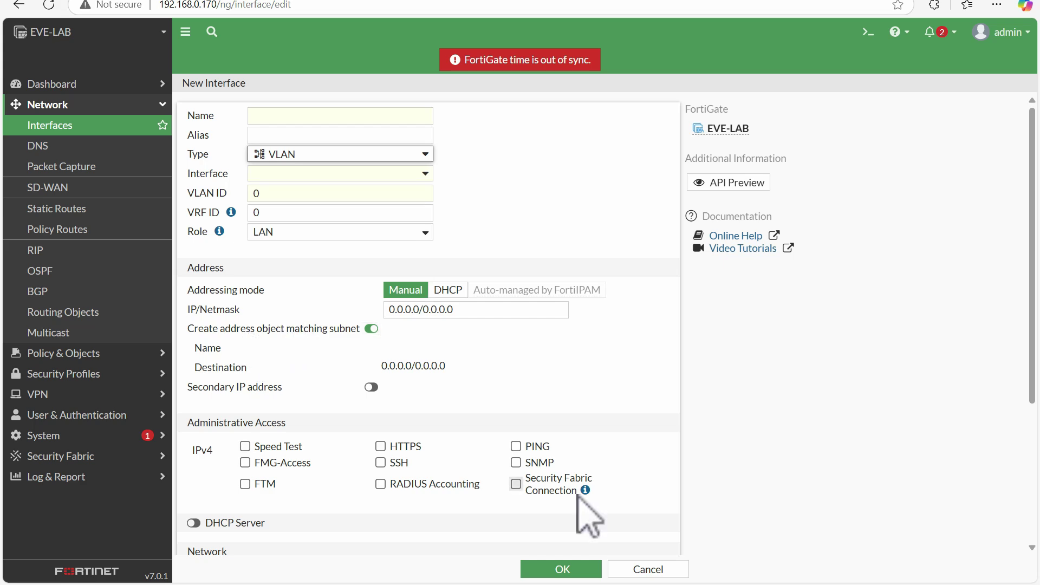
{"action": "left_click", "coordinate": [655, 569]}
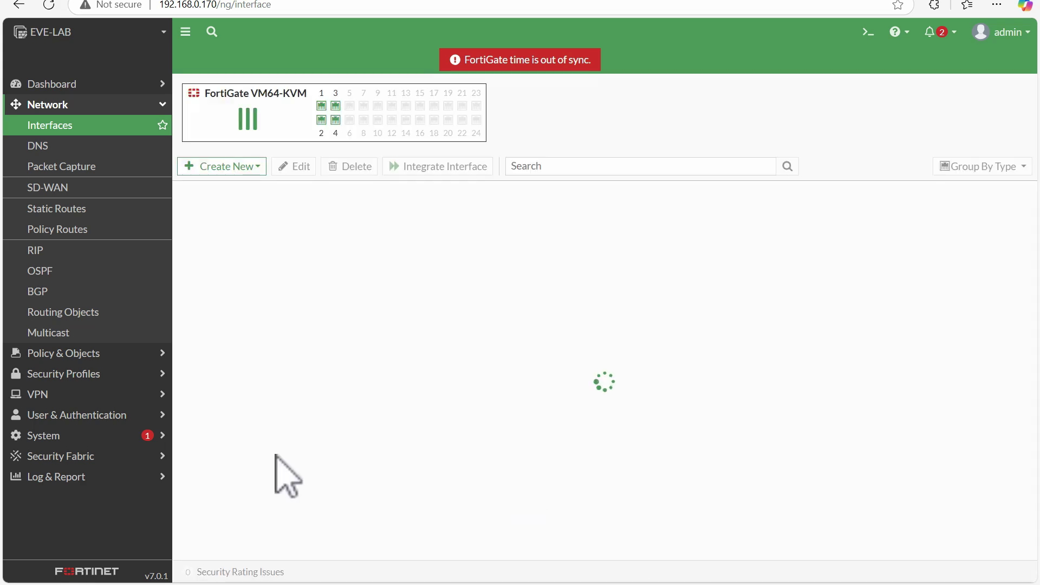
- Open vlan_10 and review its VLAN type, 192.168.30.1/255.255.255.0 address and address object name, then cancel unchanged
{"action": "left_click", "coordinate": [183, 383]}
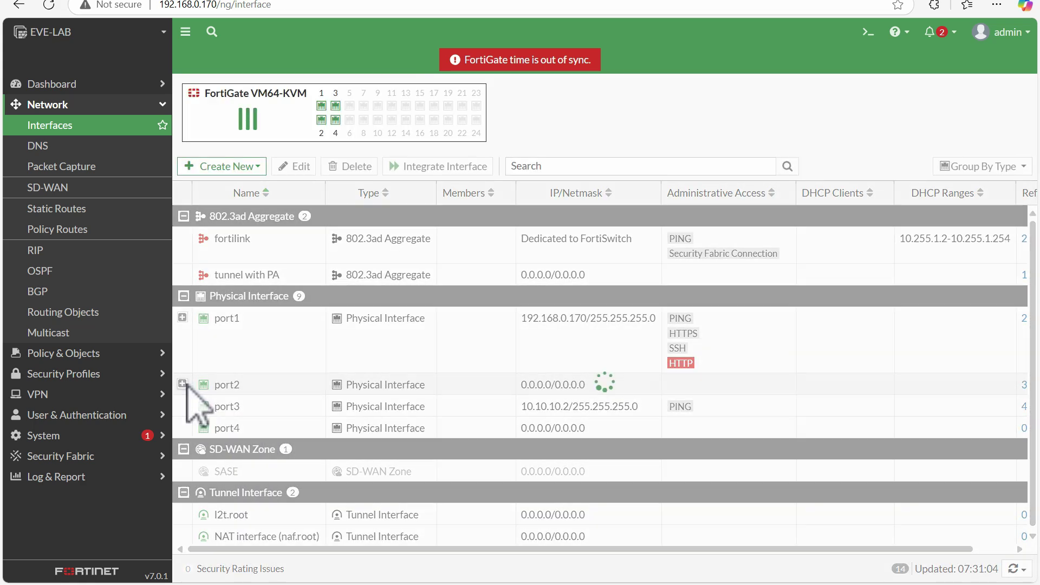
{"action": "double_click", "coordinate": [271, 406]}
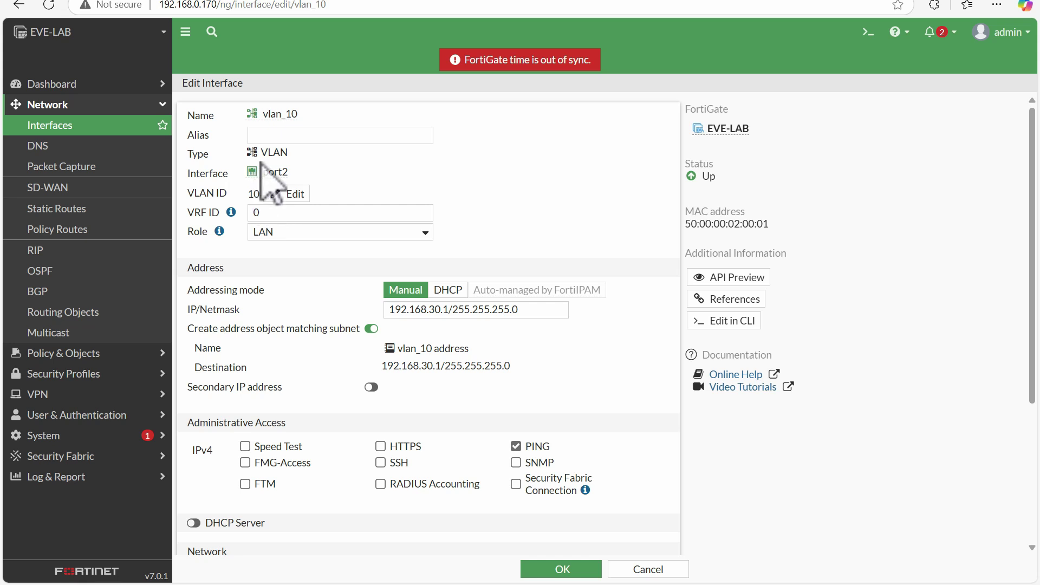
{"action": "left_click_drag", "start_coordinate": [288, 153], "coordinate": [265, 154]}
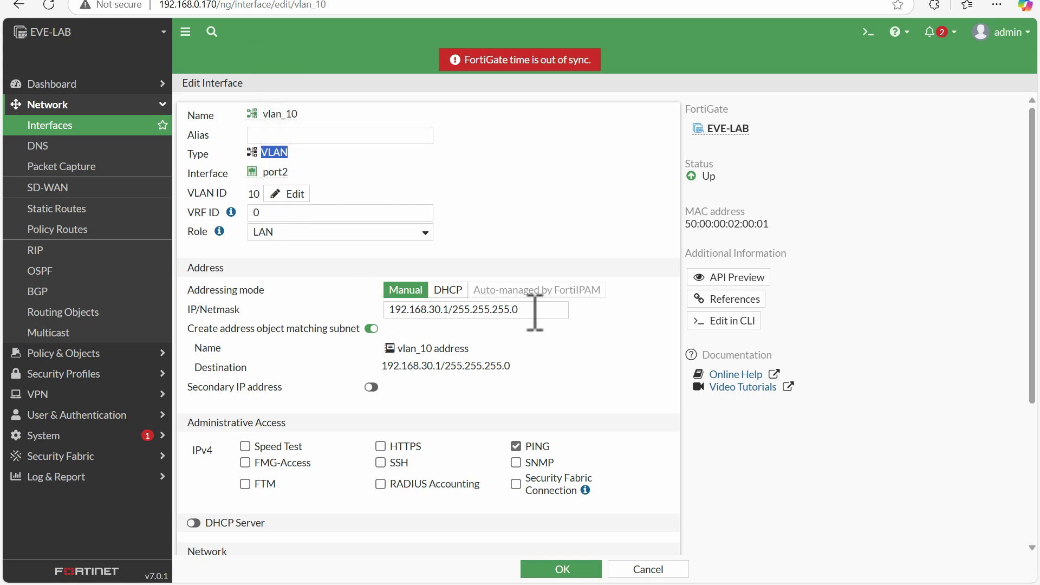
{"action": "left_click_drag", "start_coordinate": [534, 312], "coordinate": [399, 314]}
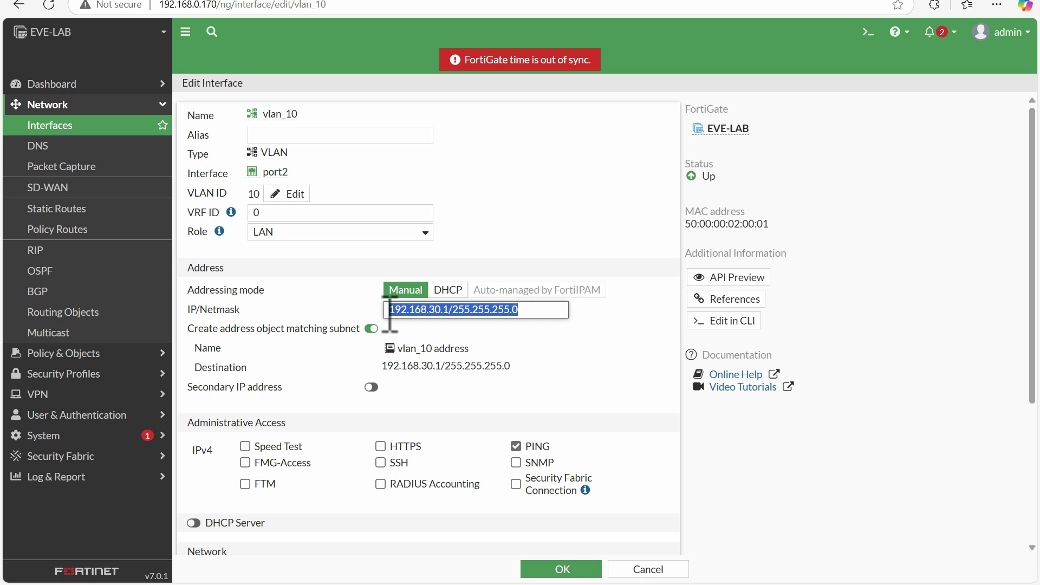
{"action": "left_click", "coordinate": [414, 353]}
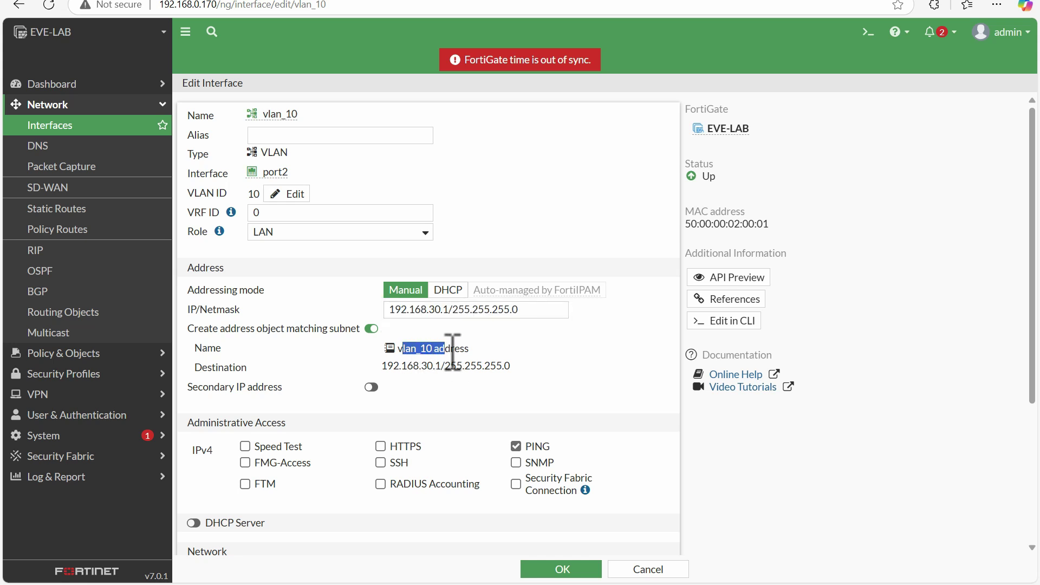
{"action": "left_click_drag", "start_coordinate": [453, 349], "coordinate": [454, 349]}
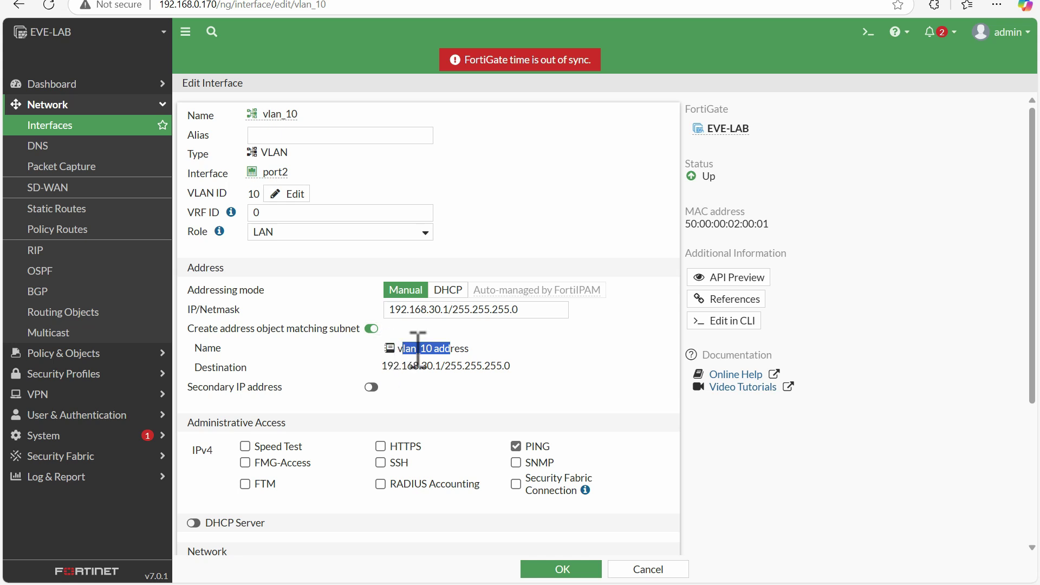
{"action": "left_click", "coordinate": [454, 351]}
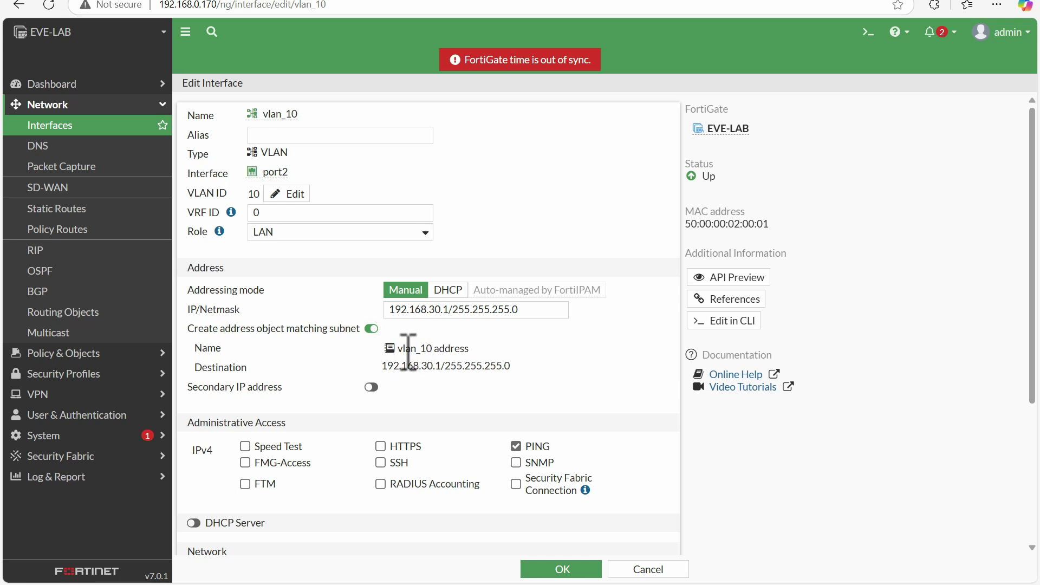
{"action": "left_click_drag", "start_coordinate": [408, 351], "coordinate": [477, 352]}
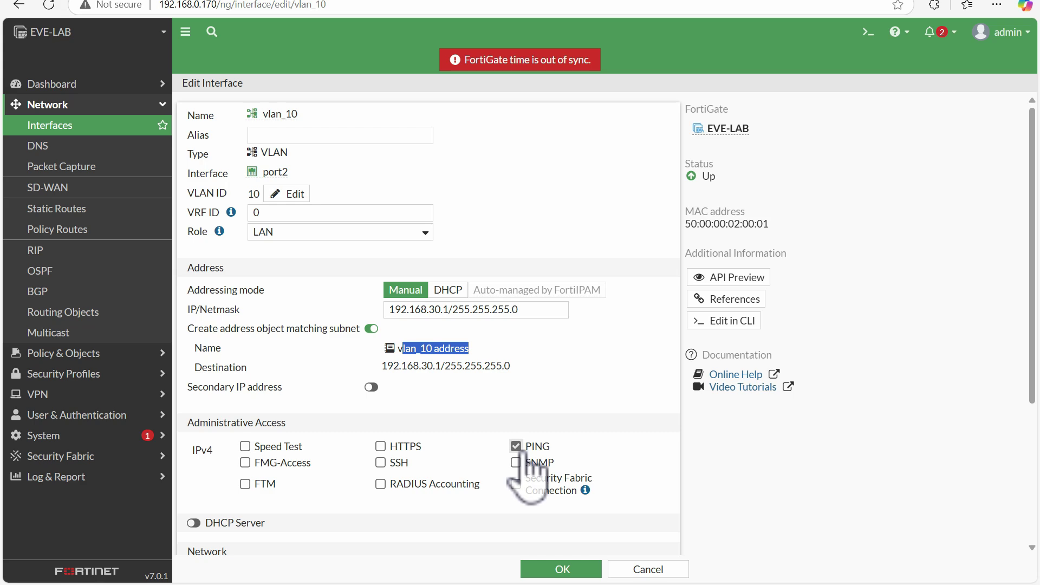
{"action": "left_click", "coordinate": [648, 570]}
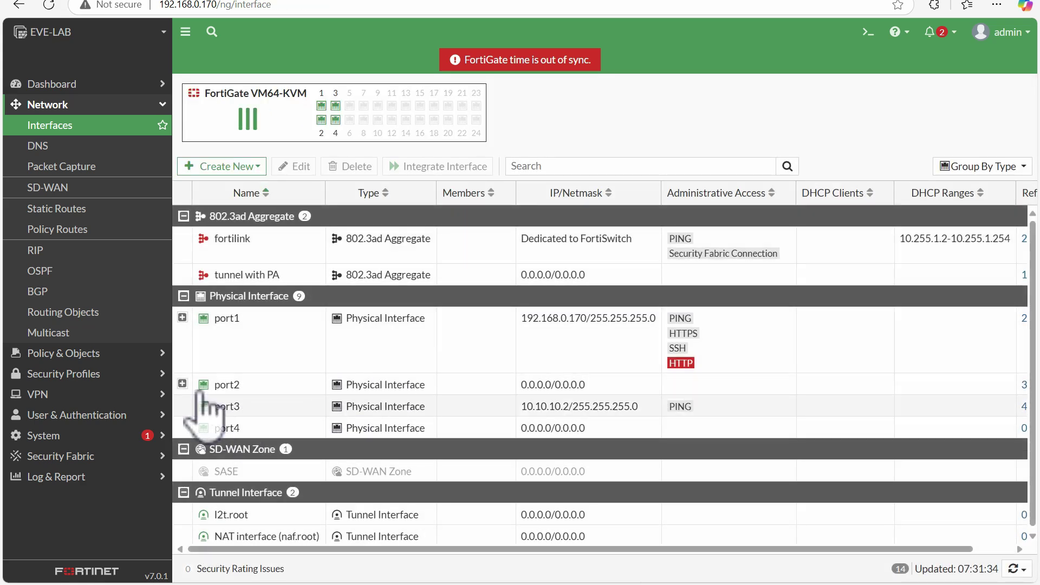
- Open VLAN_20 under port2, check its 192.168.40.1 address, and cancel without changes
{"action": "left_click", "coordinate": [183, 383]}
{"action": "double_click", "coordinate": [282, 432]}
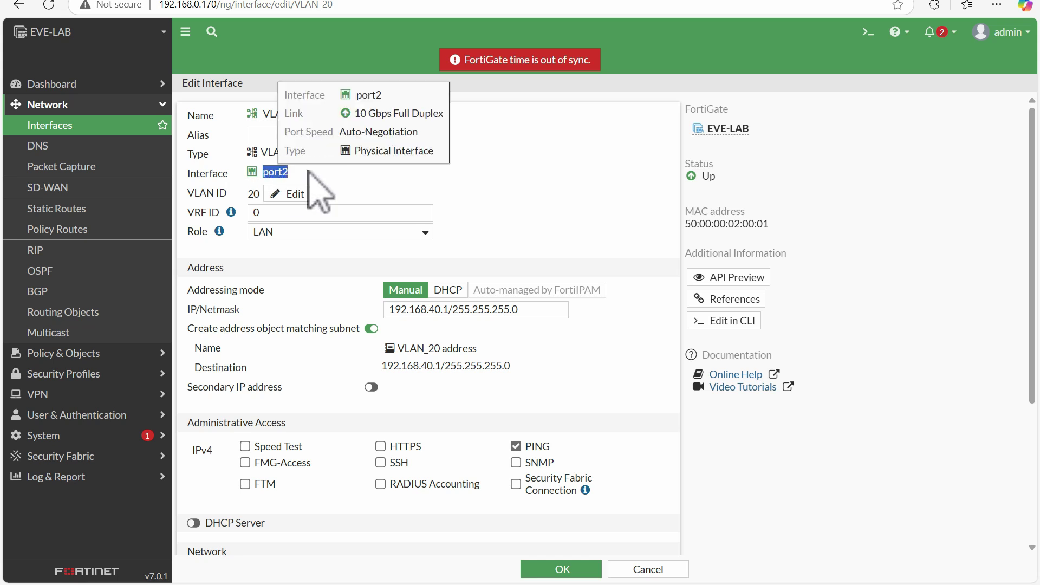
{"action": "left_click_drag", "start_coordinate": [450, 312], "coordinate": [382, 314]}
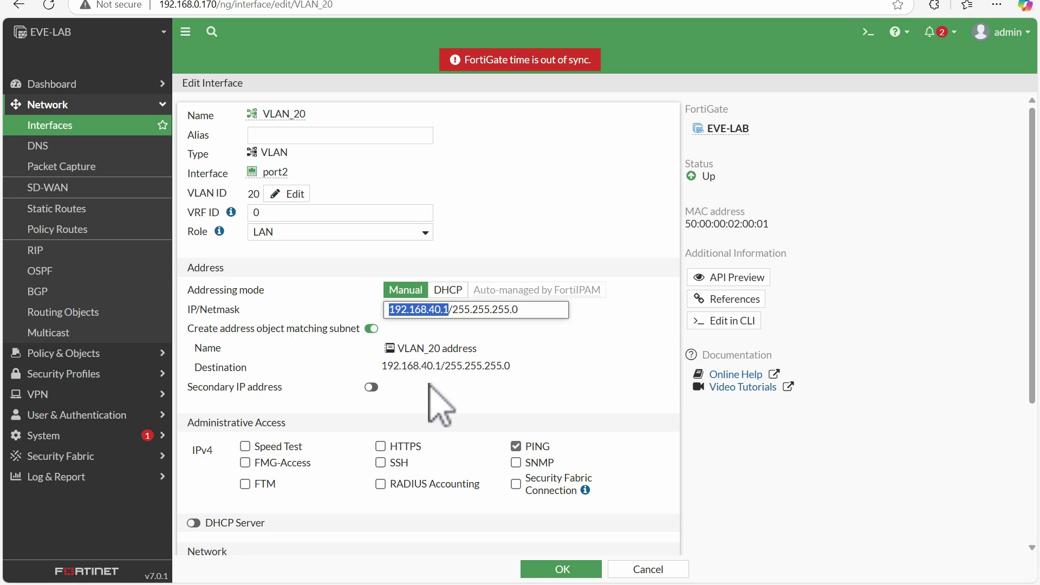
{"action": "left_click", "coordinate": [633, 570]}
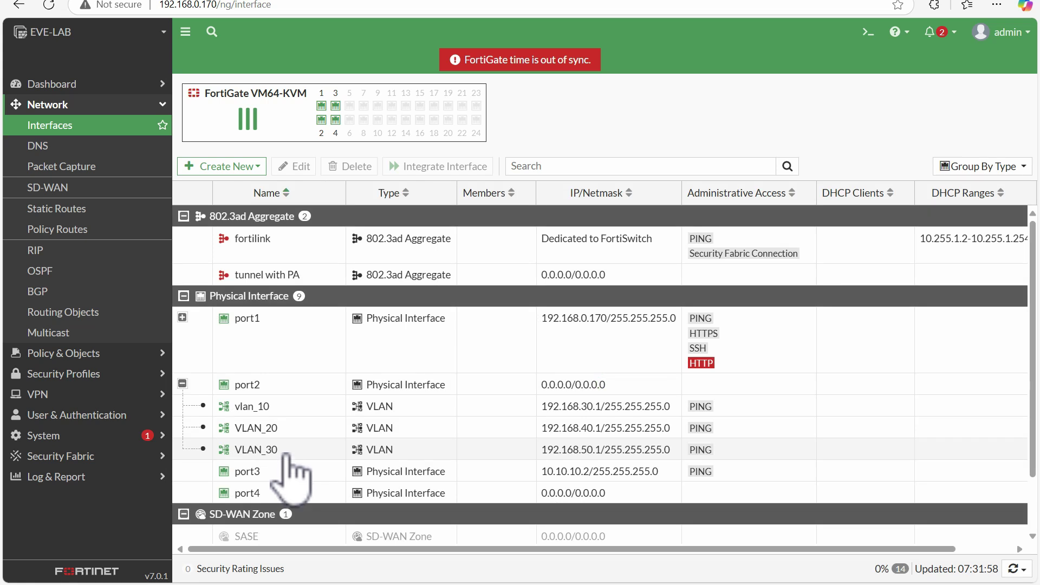
- Open VLAN_30 and review VLAN ID 30, its 192.168.50.1 address and name, abandoning the ID edit
{"action": "double_click", "coordinate": [288, 450]}
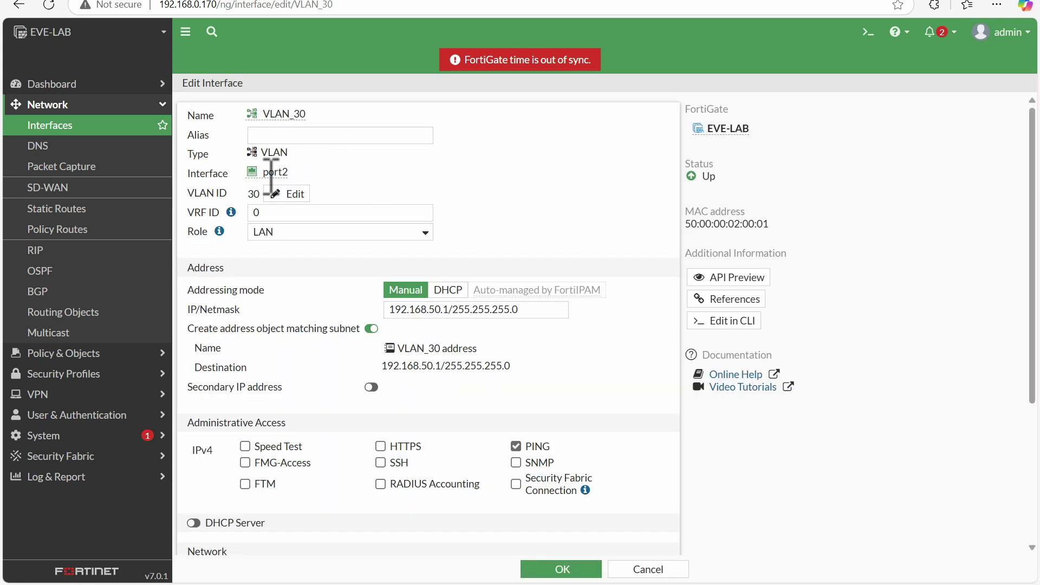
{"action": "left_click_drag", "start_coordinate": [255, 195], "coordinate": [267, 196]}
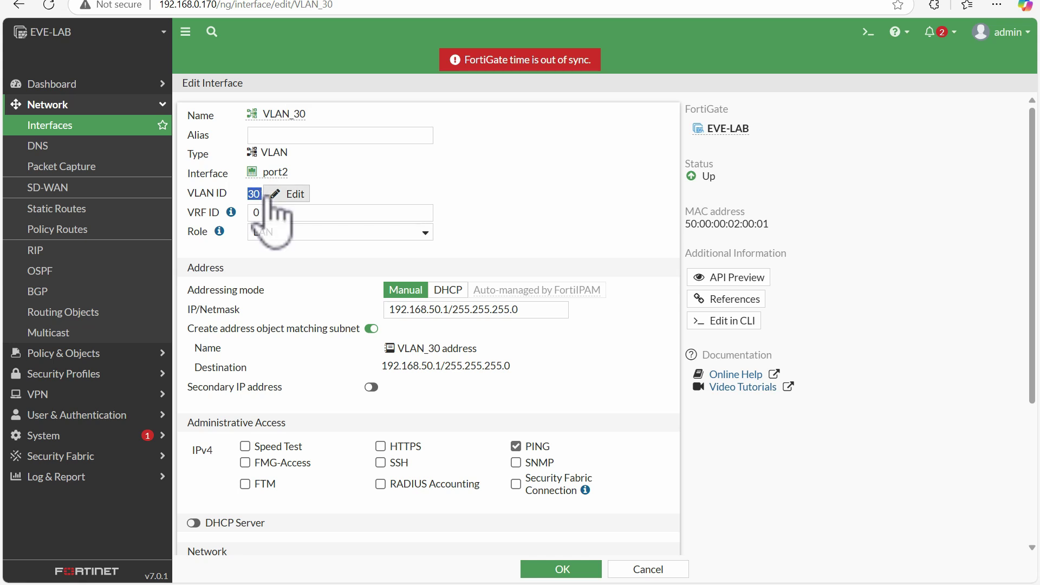
{"action": "left_click", "coordinate": [287, 194]}
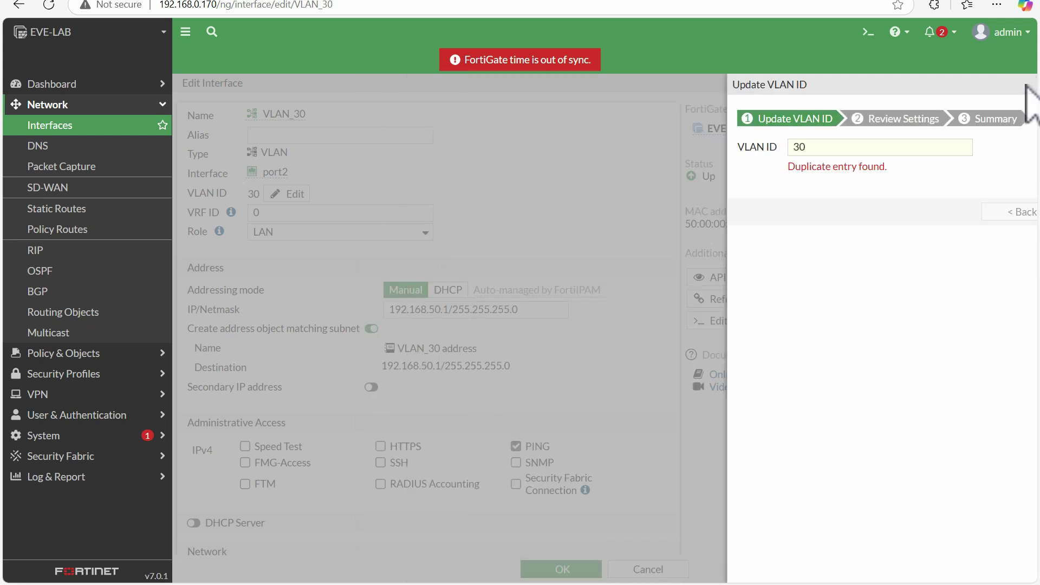
{"action": "left_click", "coordinate": [1023, 85]}
{"action": "left_click_drag", "start_coordinate": [449, 311], "coordinate": [436, 310]}
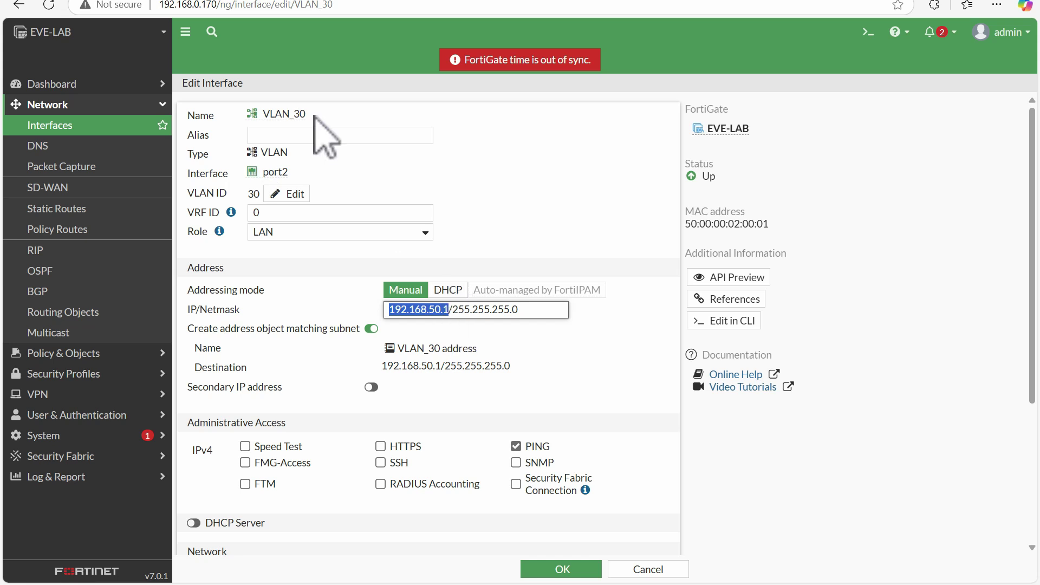
{"action": "left_click_drag", "start_coordinate": [312, 115], "coordinate": [250, 116]}
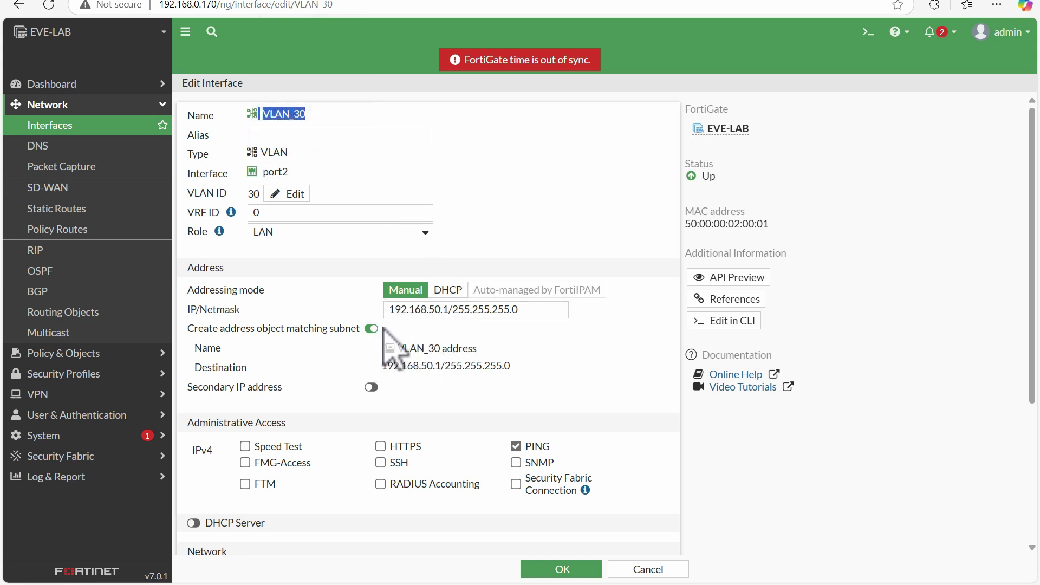
- Save VLAN_30, re-expand port2, and open Static Routes showing 0.0.0.0/0 via 10.10.10.1 on port3
{"action": "left_click", "coordinate": [591, 568]}
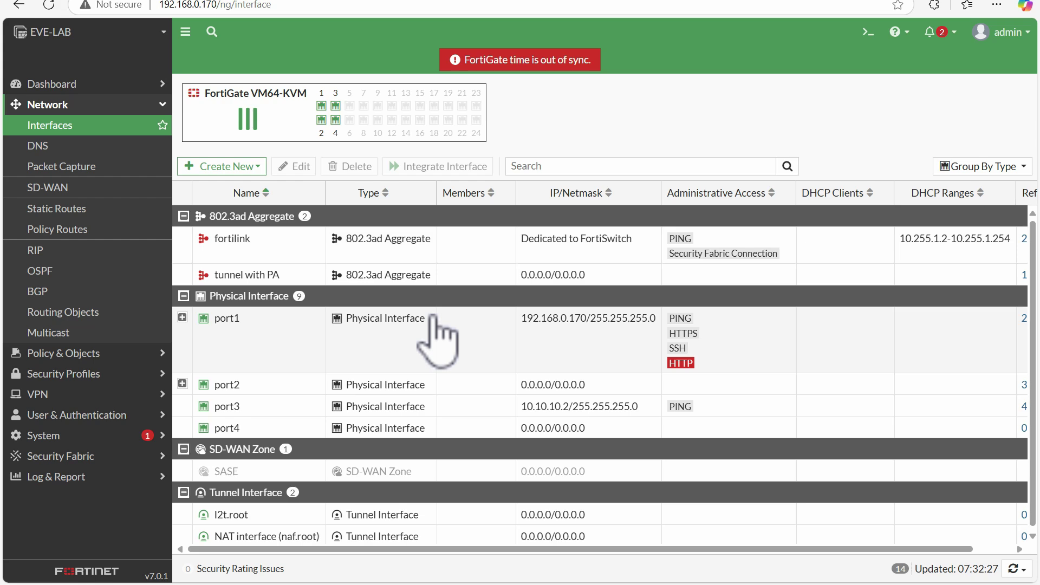
{"action": "left_click", "coordinate": [182, 384]}
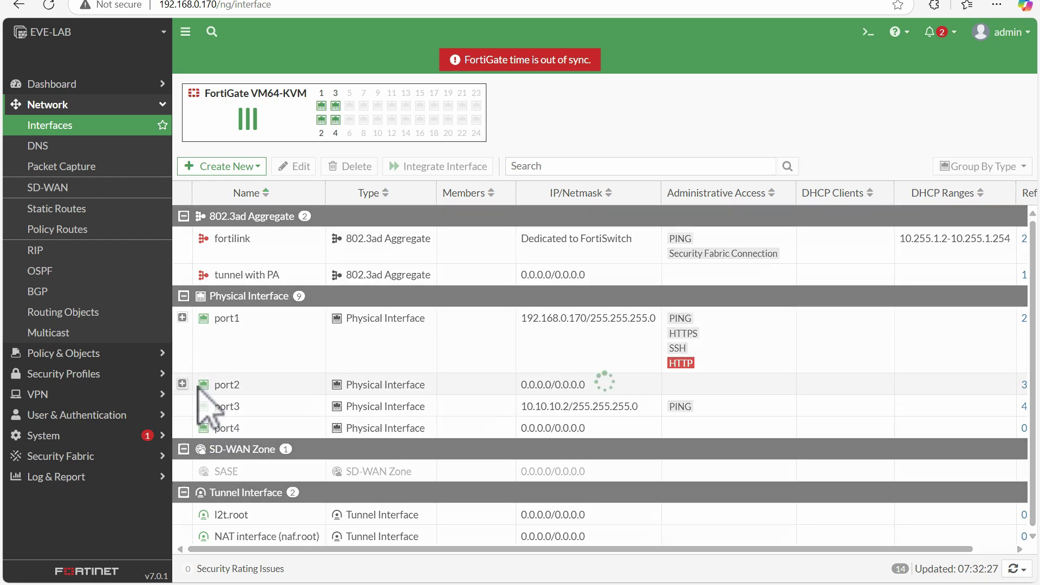
{"action": "scroll", "coordinate": [1023, 249], "scroll_direction": "down", "scroll_amount": 1}
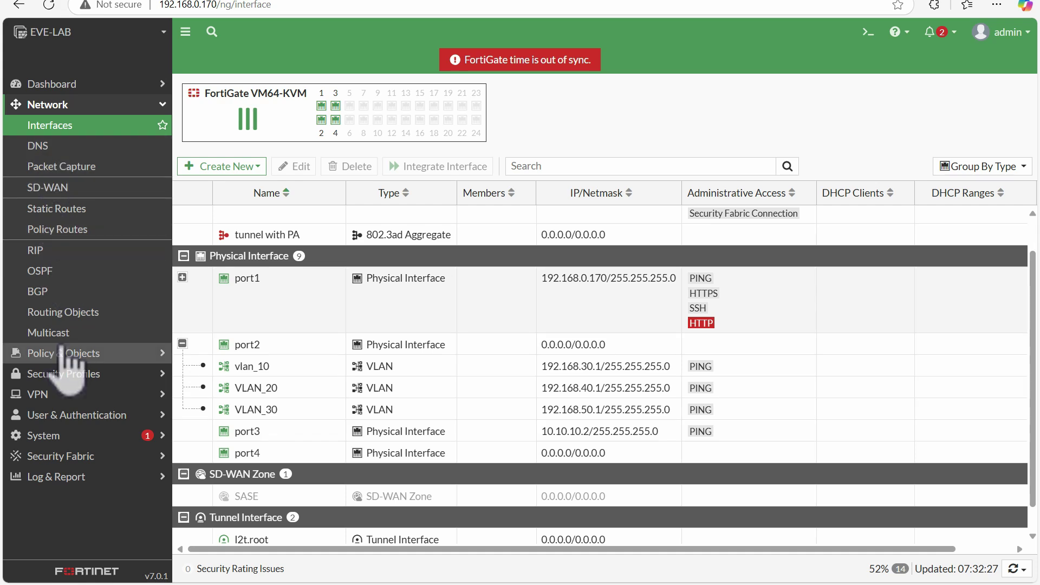
{"action": "left_click", "coordinate": [76, 214]}
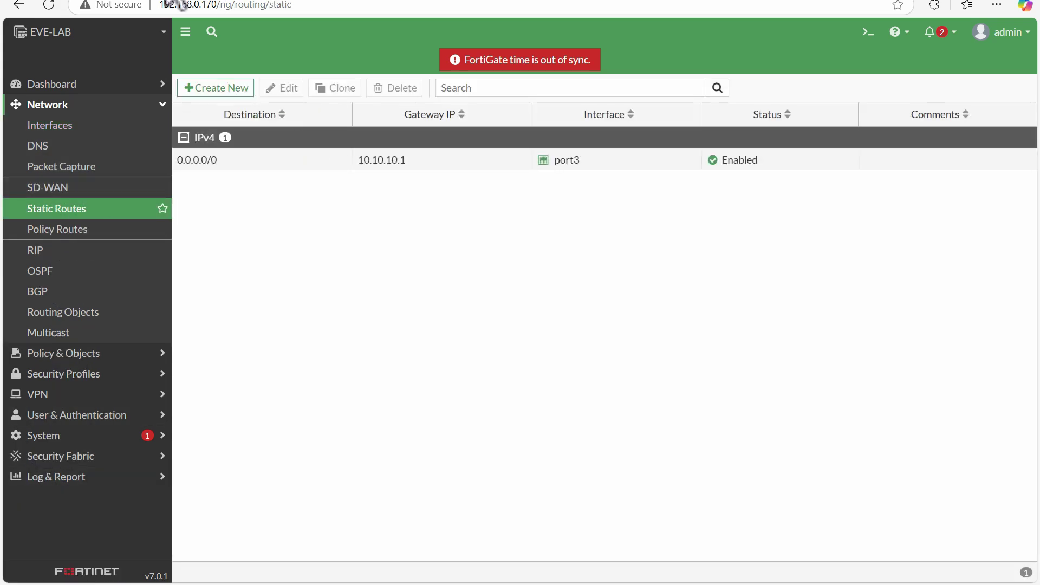
- Switch to the EVE-NG tab to view the Fortinet, trunk switch and VLAN router topology
{"action": "left_click", "coordinate": [162, 1]}
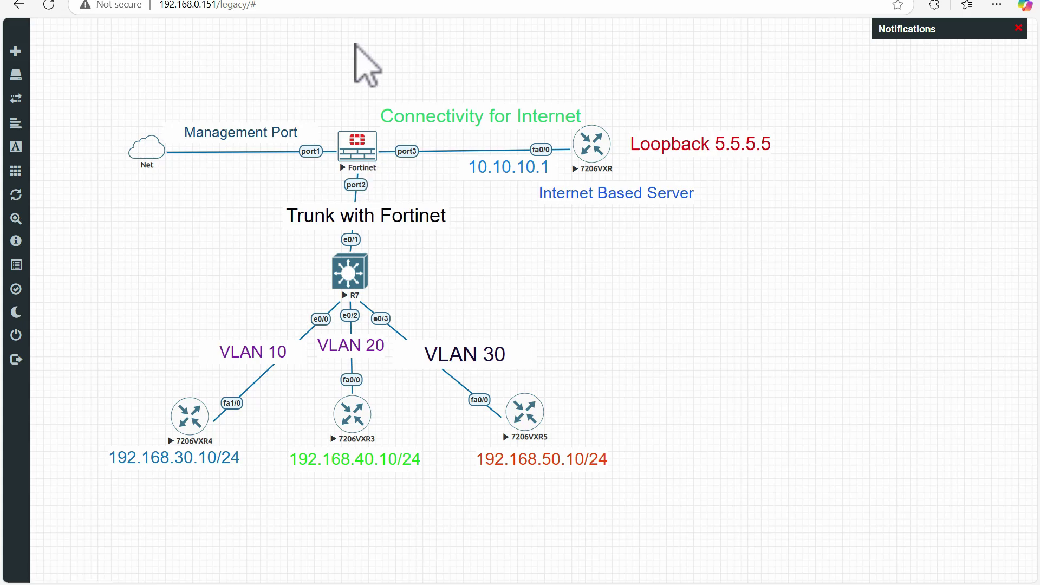
- Compare the FortiGate interface list against the EVE-NG topology, then return to Static Routes
{"action": "left_click", "coordinate": [349, 2]}
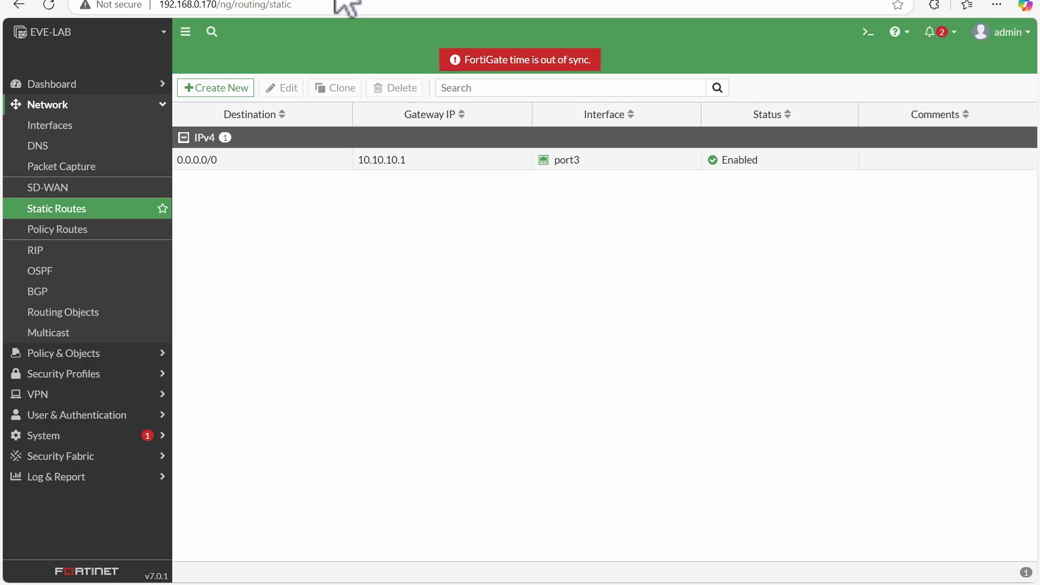
{"action": "left_click", "coordinate": [76, 128]}
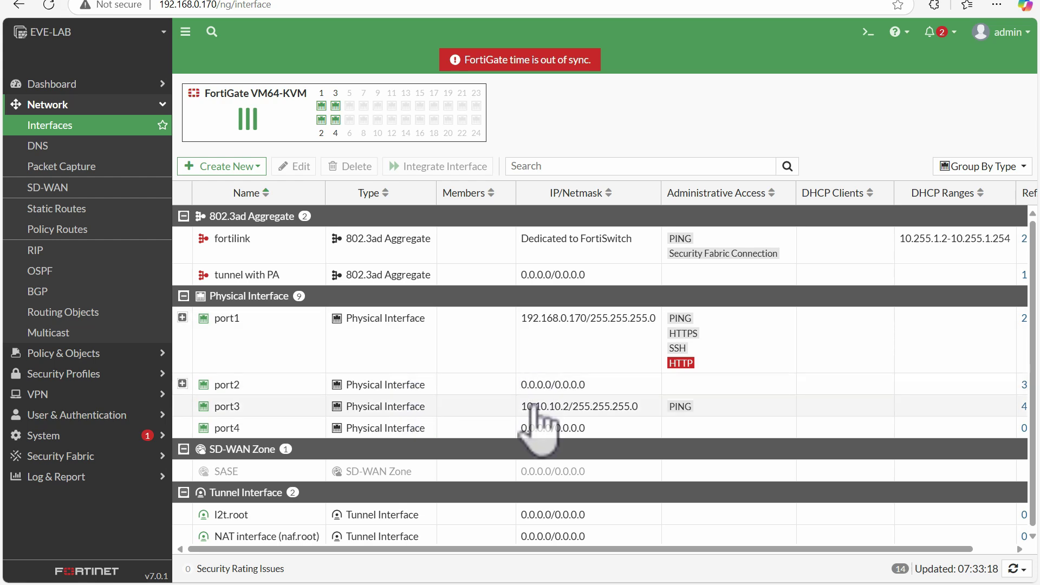
{"action": "left_click", "coordinate": [202, 3]}
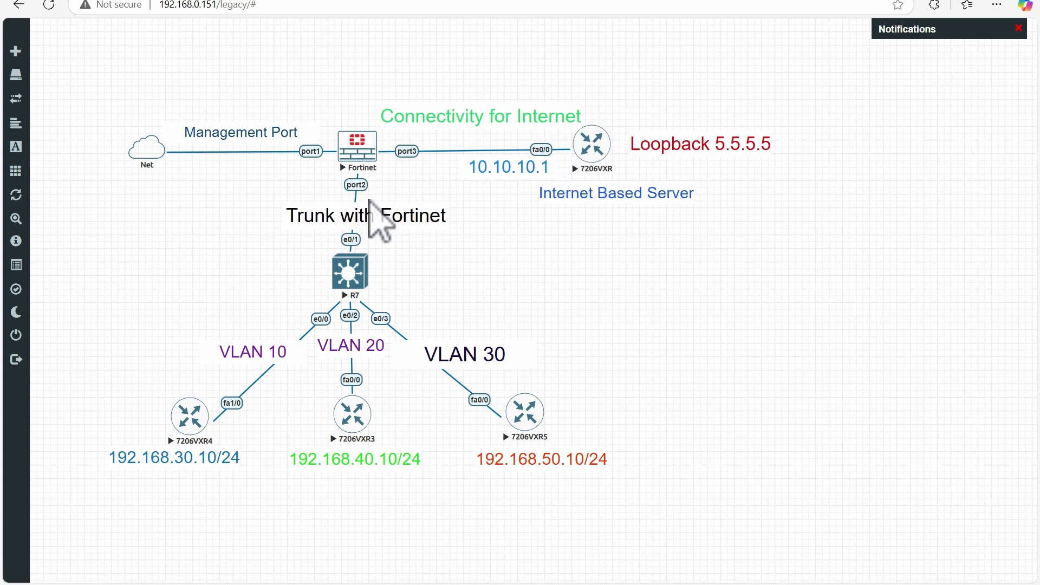
{"action": "left_click", "coordinate": [343, 4]}
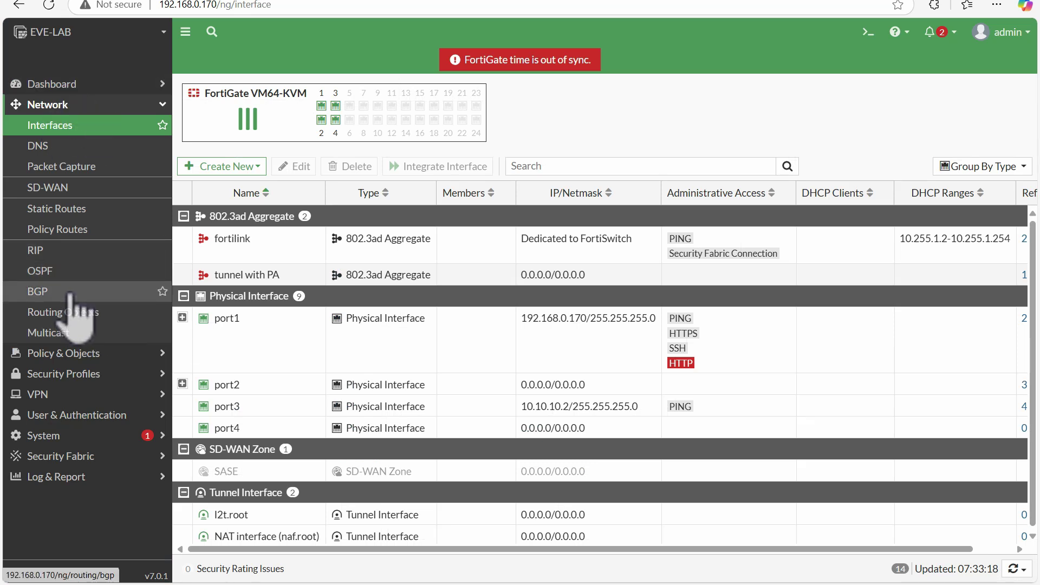
{"action": "left_click", "coordinate": [69, 211]}
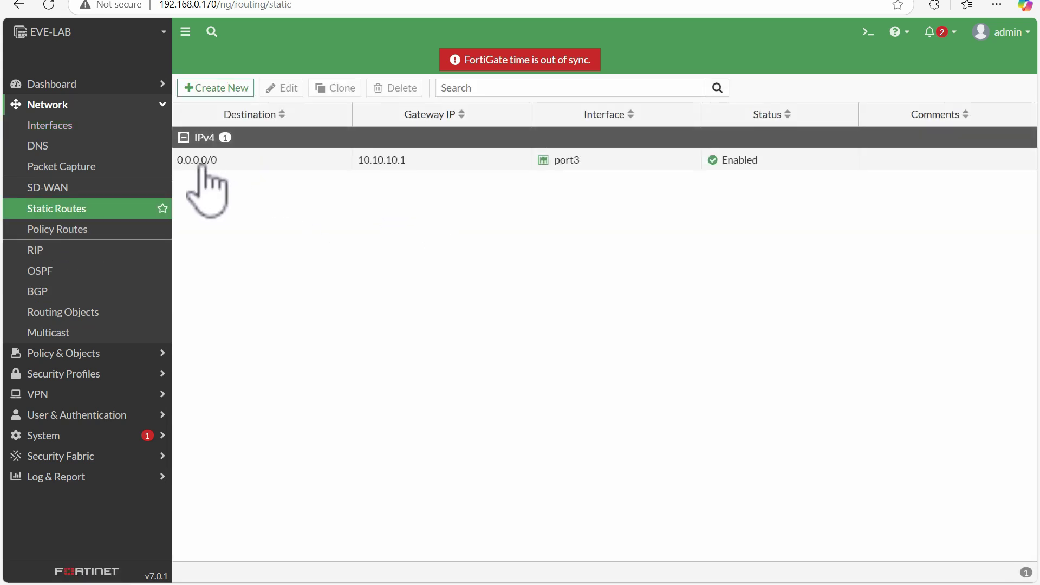
- Open the default route and review its 0.0.0.0/0.0.0.0 destination and 10.10.10.1 gateway on port3
{"action": "double_click", "coordinate": [200, 165]}
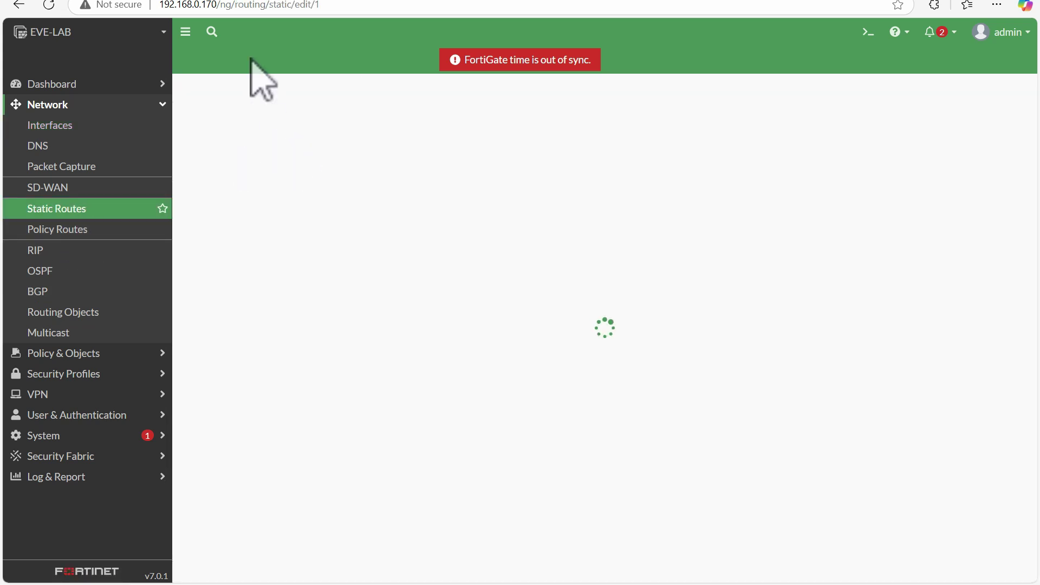
{"action": "left_click_drag", "start_coordinate": [386, 158], "coordinate": [302, 154]}
{"action": "left_click_drag", "start_coordinate": [404, 135], "coordinate": [325, 136]}
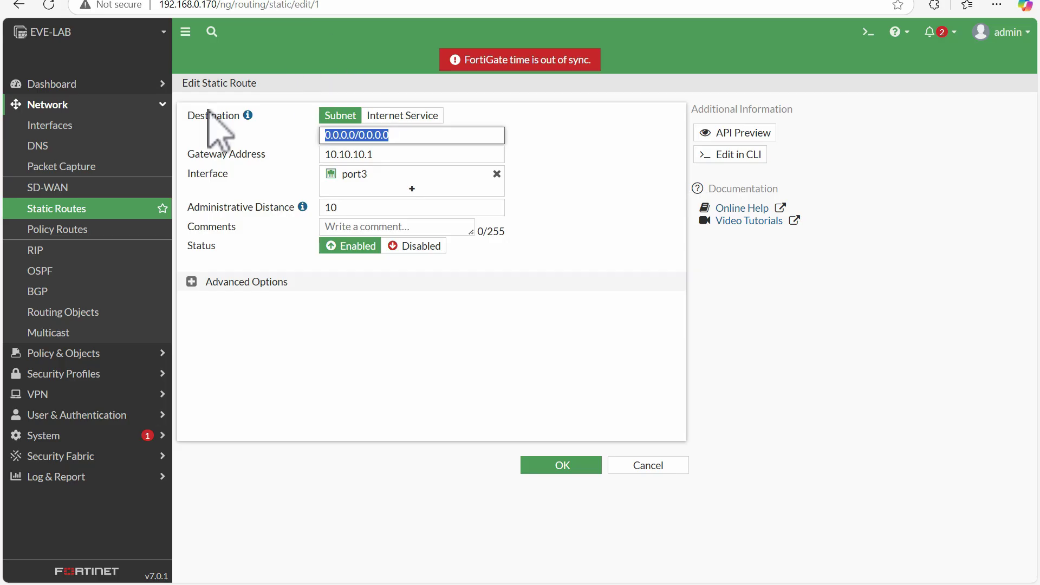
{"action": "left_click", "coordinate": [49, 353]}
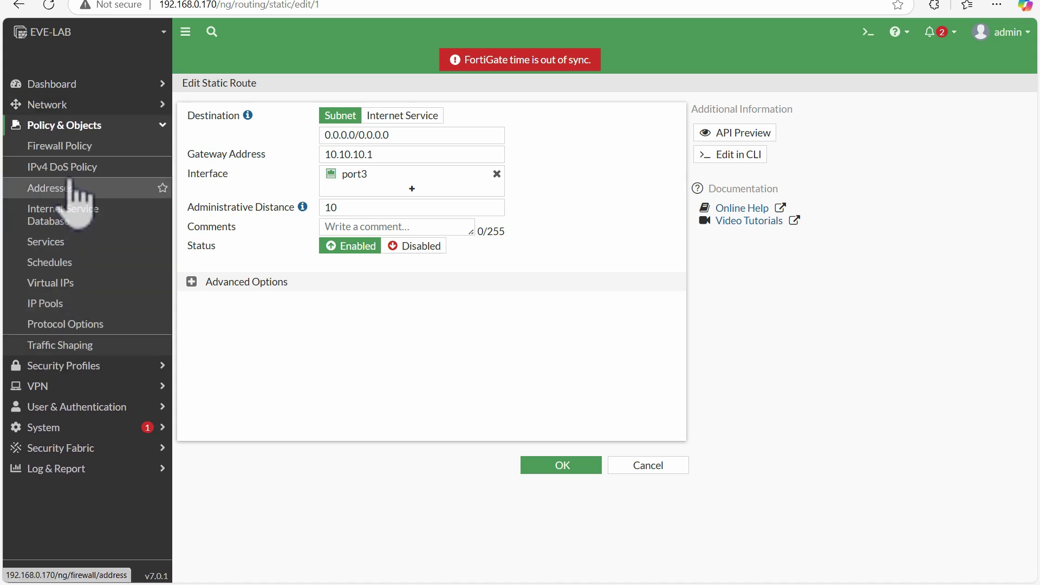
- Open the Out_Side_Access_Allowed firewall policy and keep vlan_10 as its incoming interface
{"action": "left_click", "coordinate": [71, 146]}
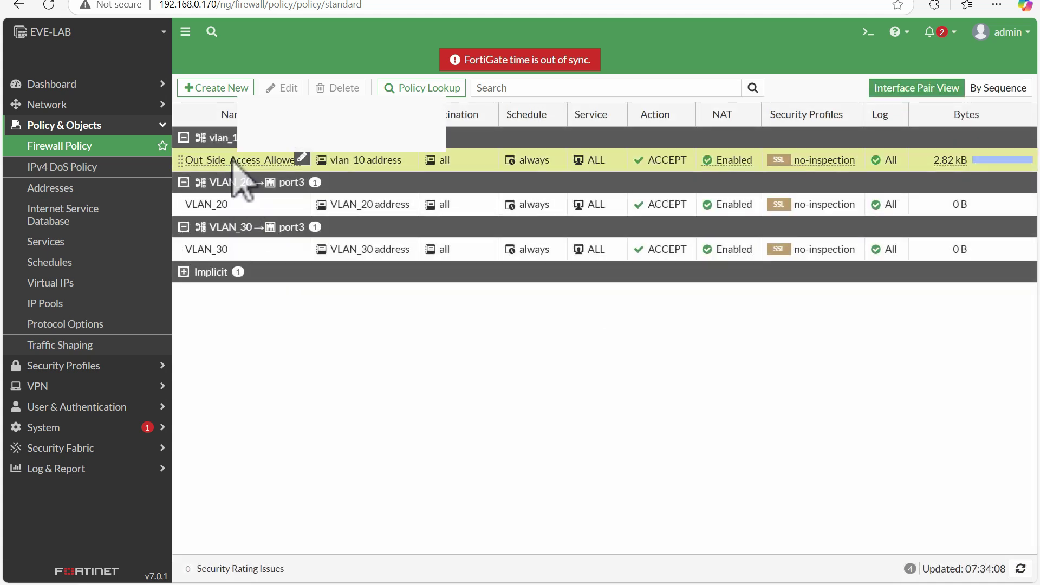
{"action": "double_click", "coordinate": [233, 161]}
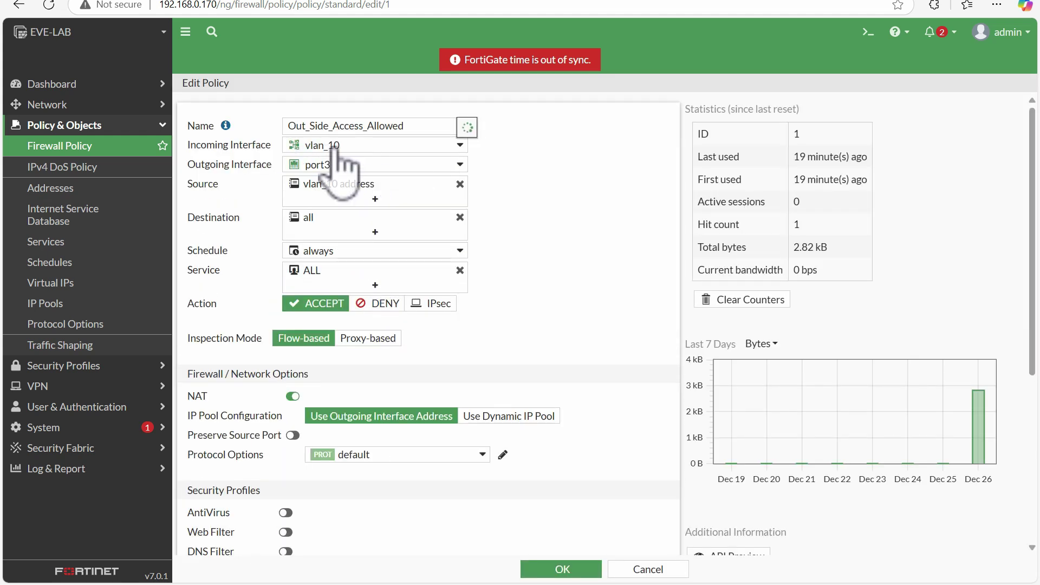
{"action": "left_click", "coordinate": [334, 146]}
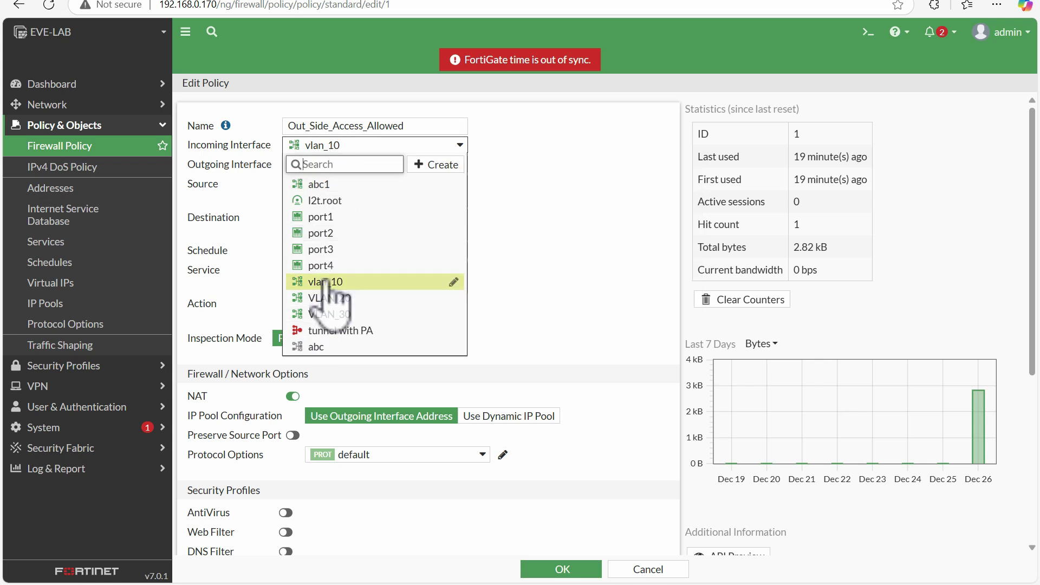
{"action": "mouse_move", "coordinate": [328, 289]}
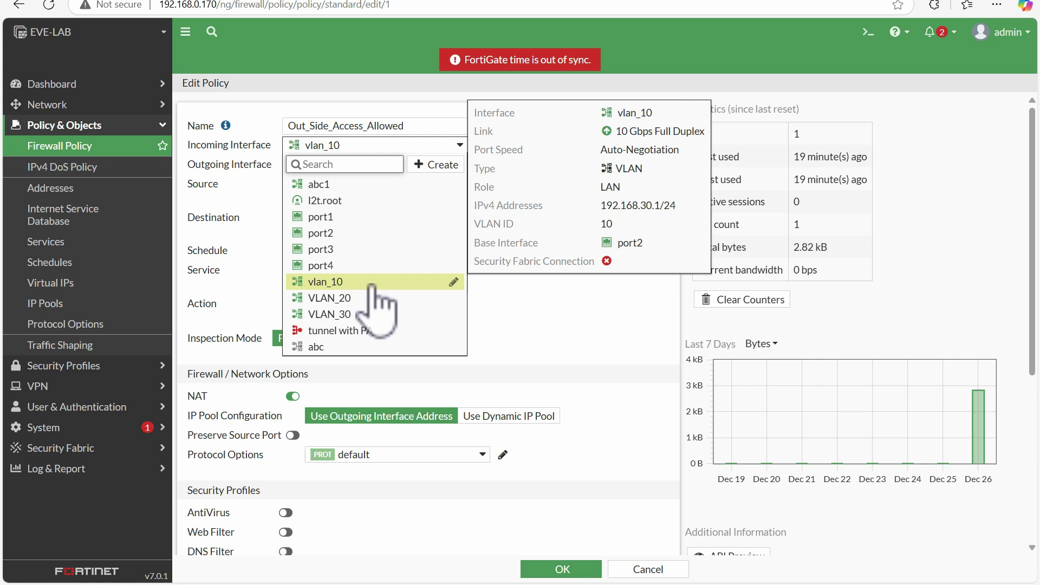
{"action": "left_click", "coordinate": [373, 285]}
{"action": "mouse_move", "coordinate": [325, 154]}
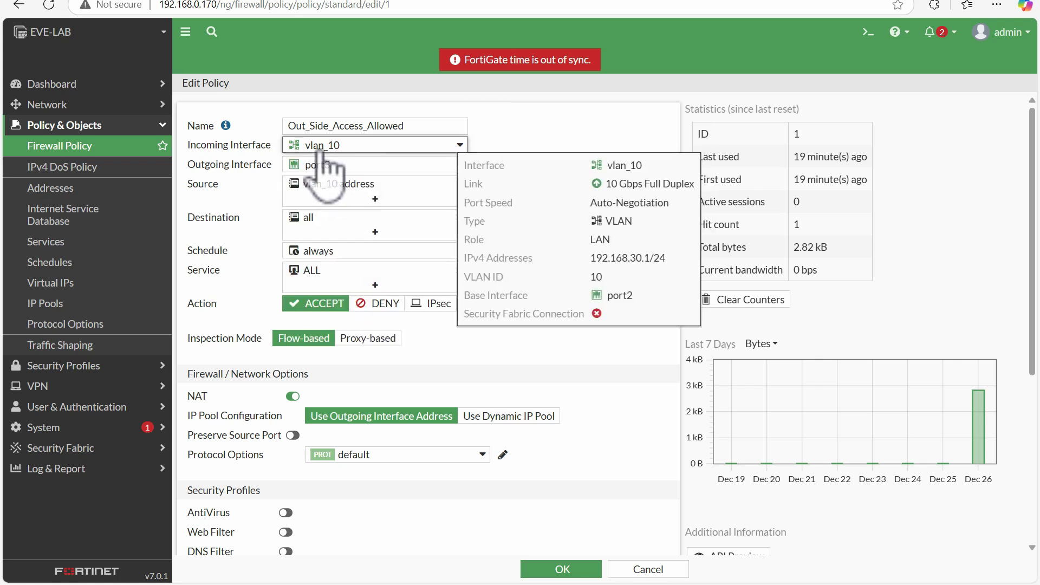
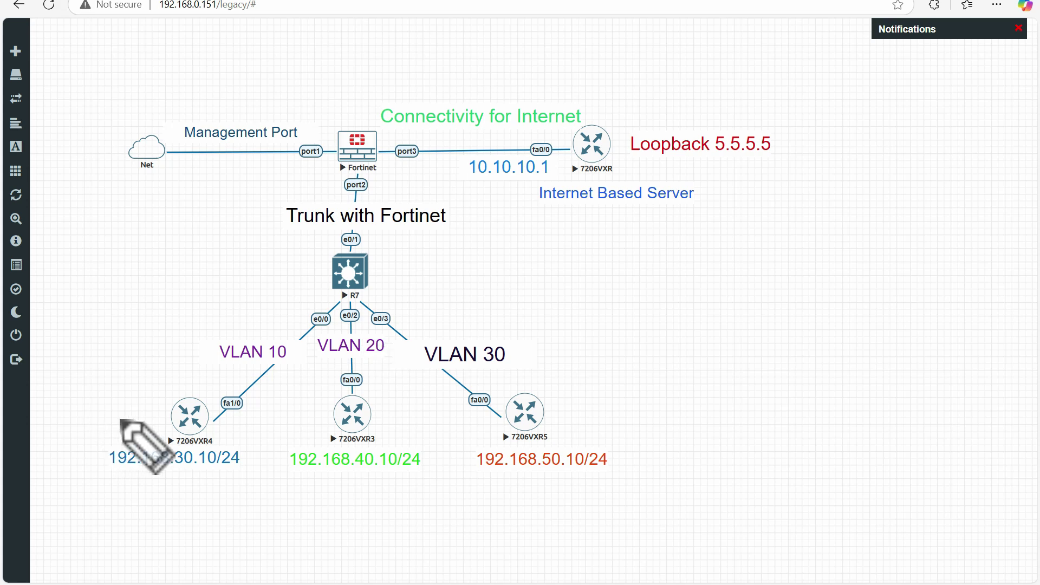
- Sketch marks under the VLAN router addresses, port3 and the 10.10.10.1 internet link, then erase them
{"action": "left_click_drag", "start_coordinate": [116, 473], "coordinate": [589, 496]}
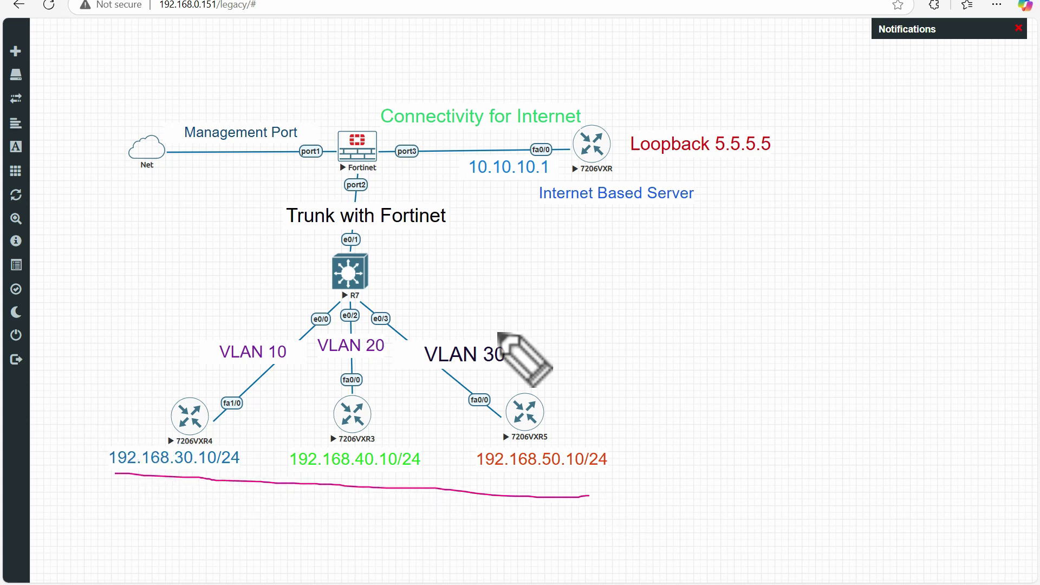
{"action": "mouse_move", "coordinate": [425, 132]}
{"action": "left_mouse_down"}
{"action": "mouse_move", "coordinate": [390, 163]}
{"action": "mouse_move", "coordinate": [428, 137]}
{"action": "mouse_move", "coordinate": [364, 99]}
{"action": "mouse_move", "coordinate": [387, 116]}
{"action": "left_mouse_up"}
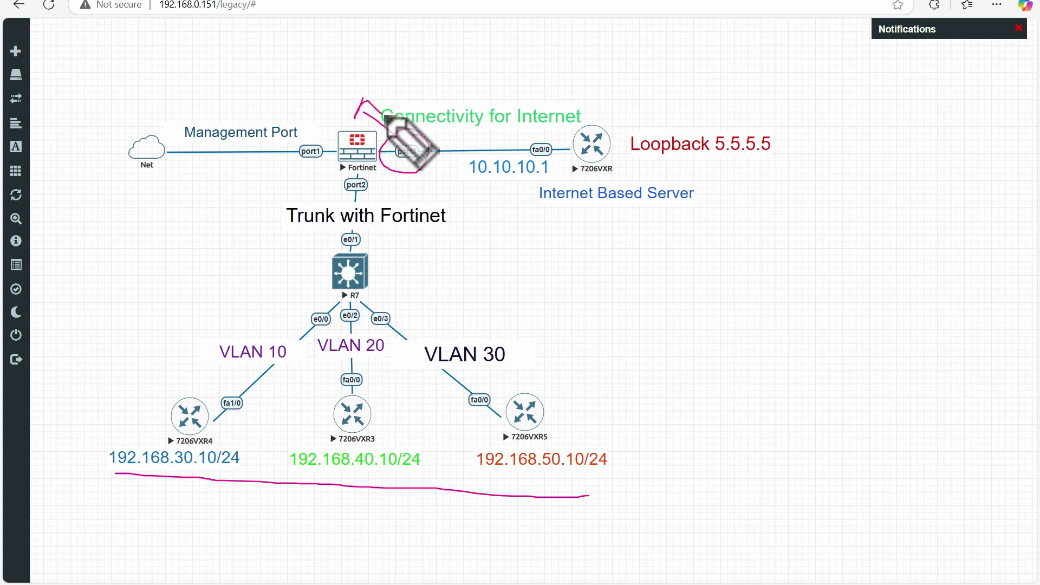
{"action": "left_click_drag", "start_coordinate": [533, 173], "coordinate": [471, 174]}
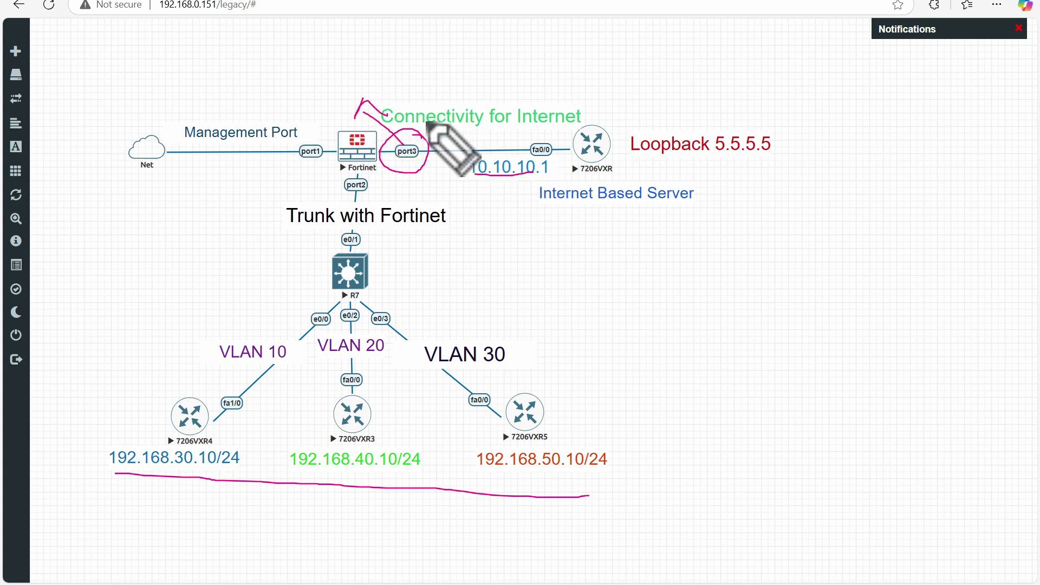
{"action": "left_click_drag", "start_coordinate": [425, 122], "coordinate": [558, 123]}
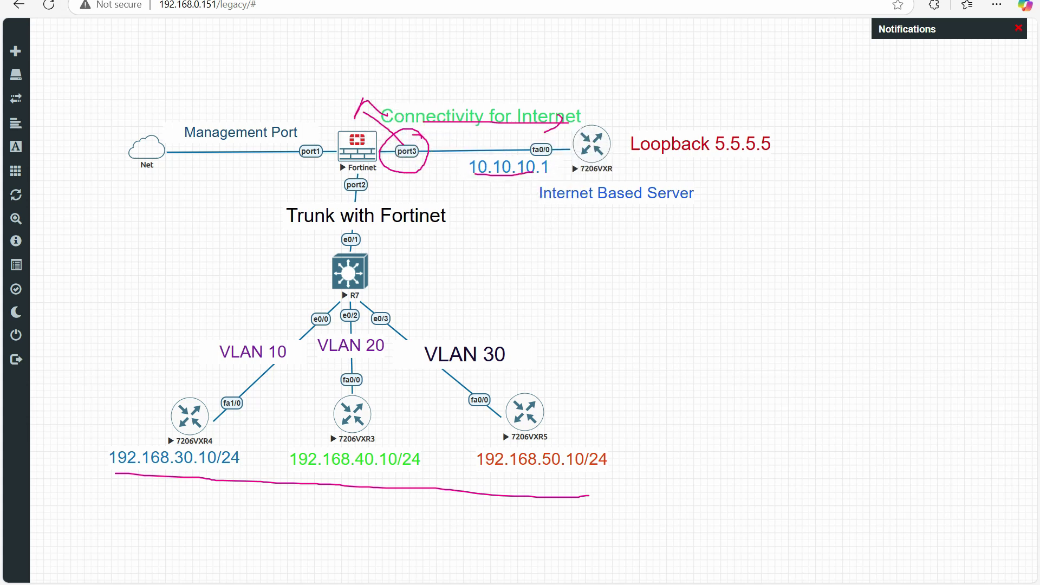
{"action": "key", "text": "Escape"}
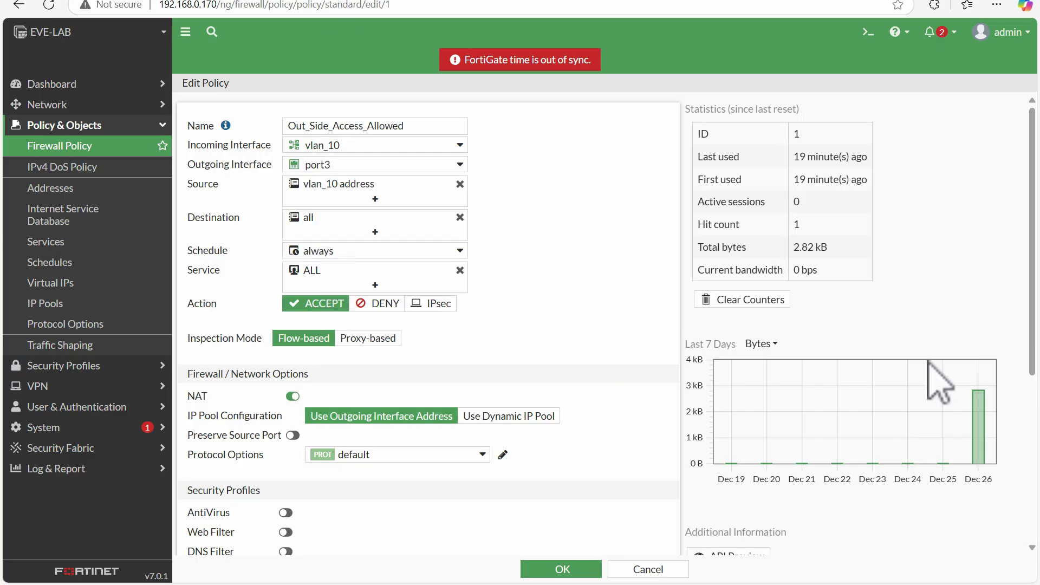
- Close the vlan_10 policy unchanged, then review the VLAN_30-to-port3 policy and save it with OK
{"action": "scroll", "coordinate": [1032, 401], "scroll_direction": "down", "scroll_amount": 5}
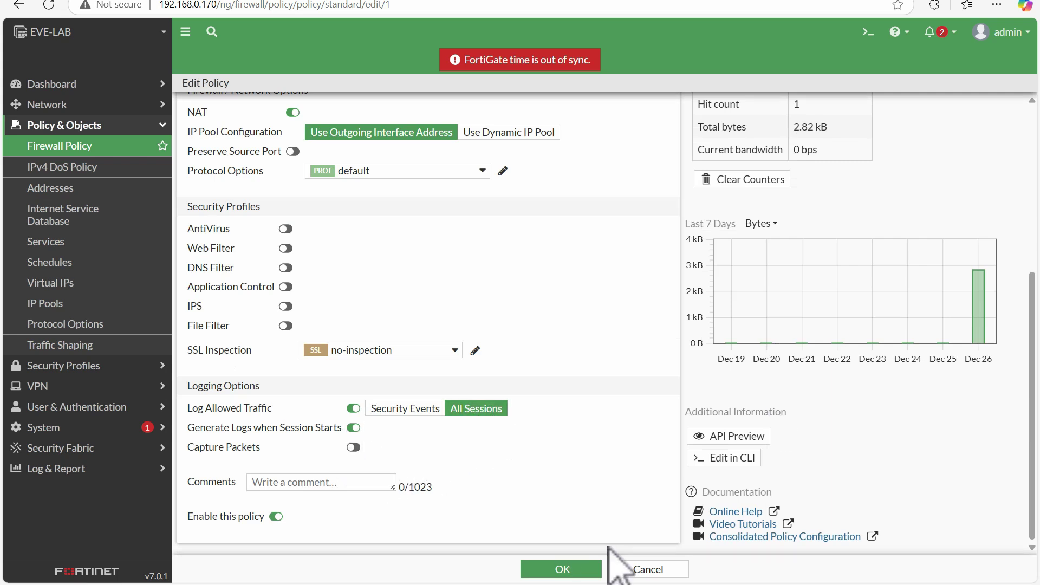
{"action": "left_click", "coordinate": [641, 567]}
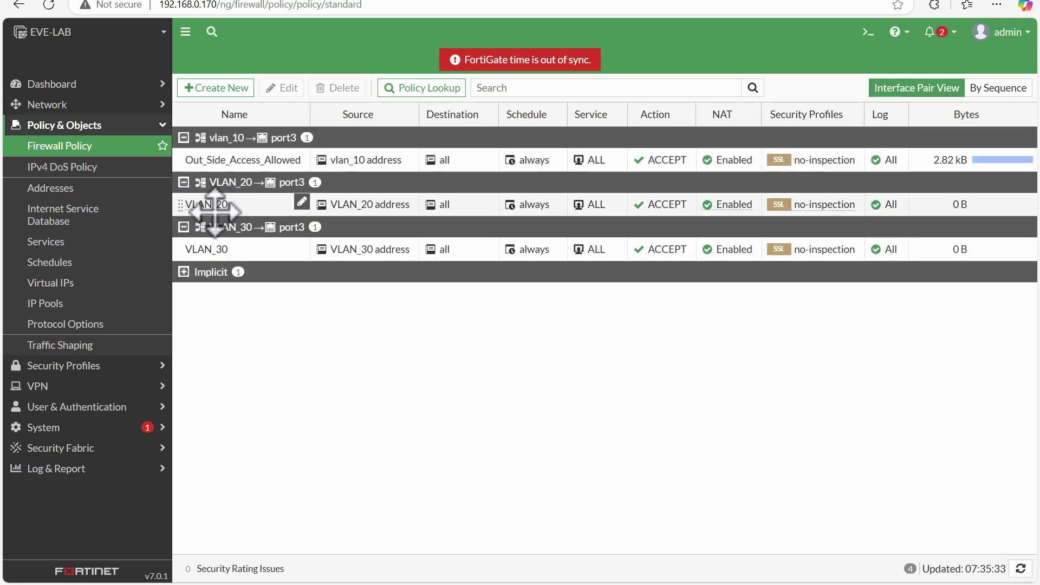
{"action": "left_click", "coordinate": [228, 205]}
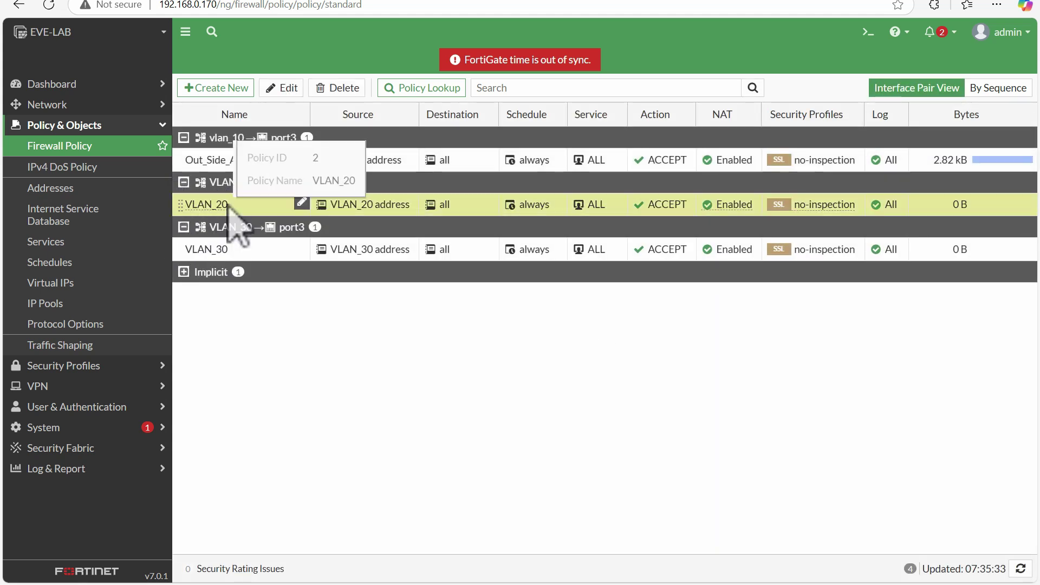
{"action": "double_click", "coordinate": [225, 250]}
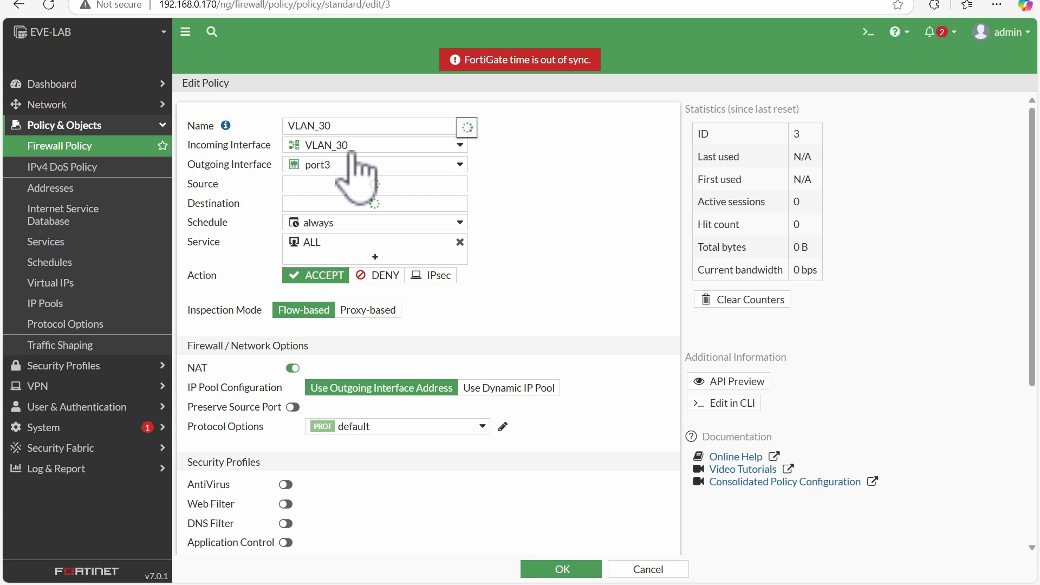
{"action": "mouse_move", "coordinate": [360, 155]}
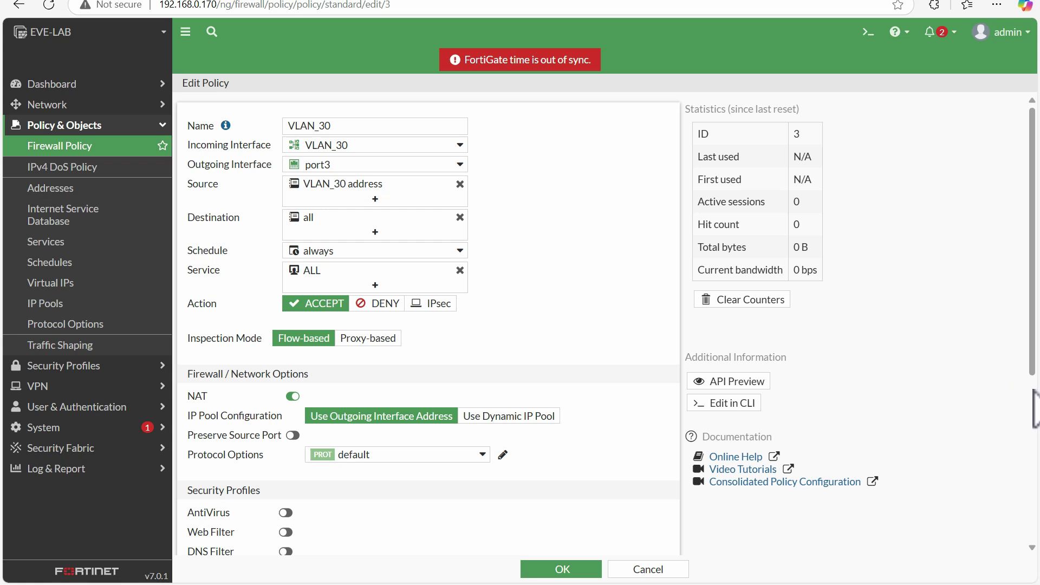
{"action": "scroll", "coordinate": [1034, 409], "scroll_direction": "down", "scroll_amount": 5}
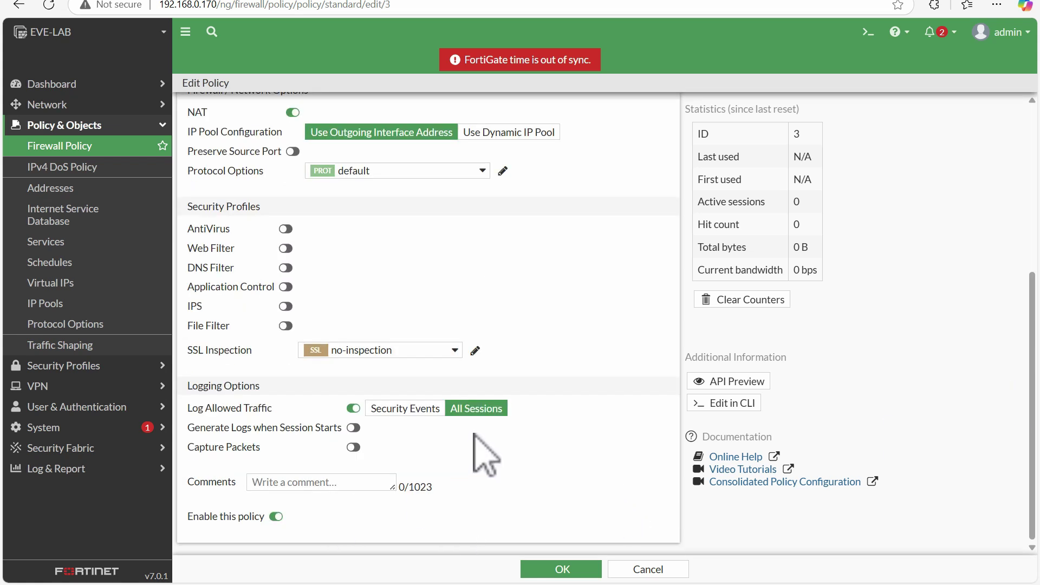
{"action": "left_click", "coordinate": [571, 573]}
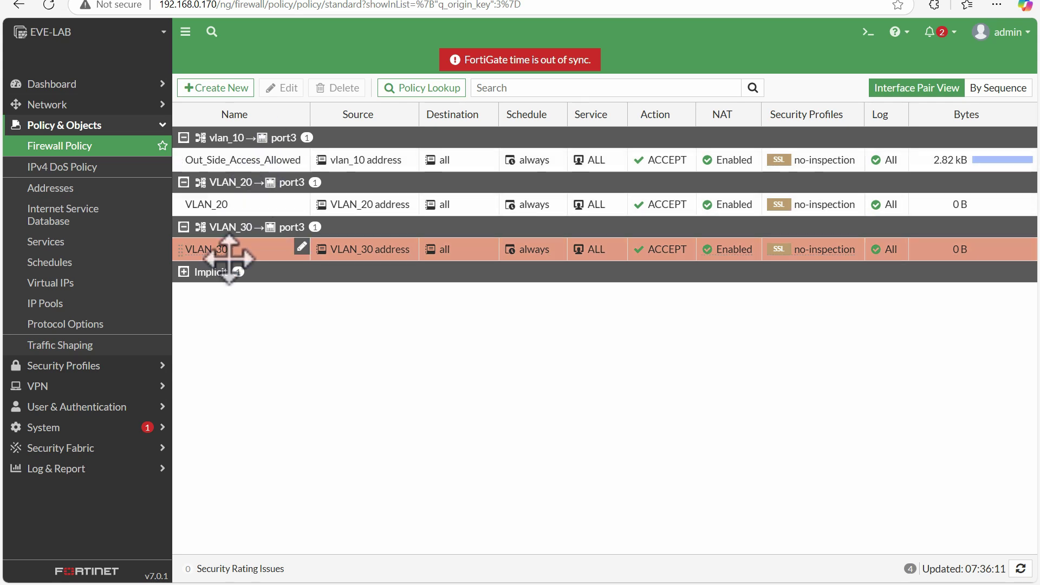
{"action": "left_click", "coordinate": [81, 105]}
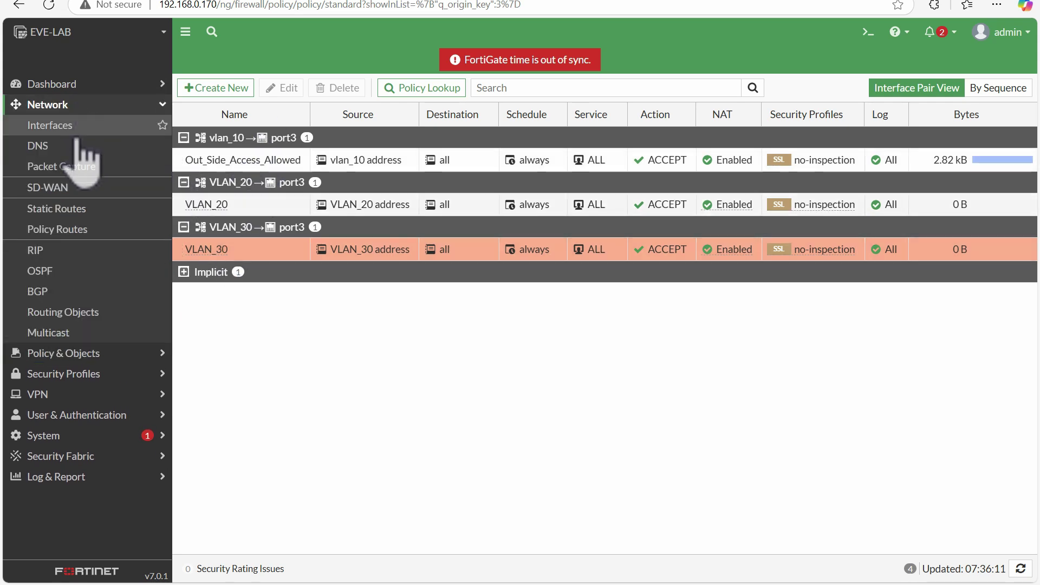
- From the Interfaces list, start a new zone, browse its member interfaces, then cancel it
{"action": "left_click", "coordinate": [76, 126]}
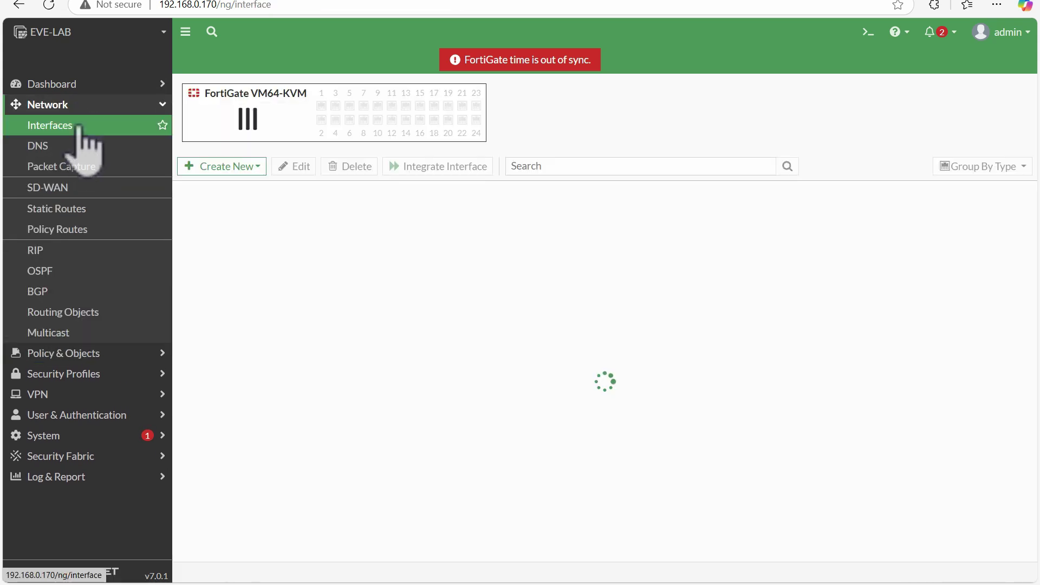
{"action": "left_click", "coordinate": [227, 169]}
{"action": "left_click", "coordinate": [219, 203]}
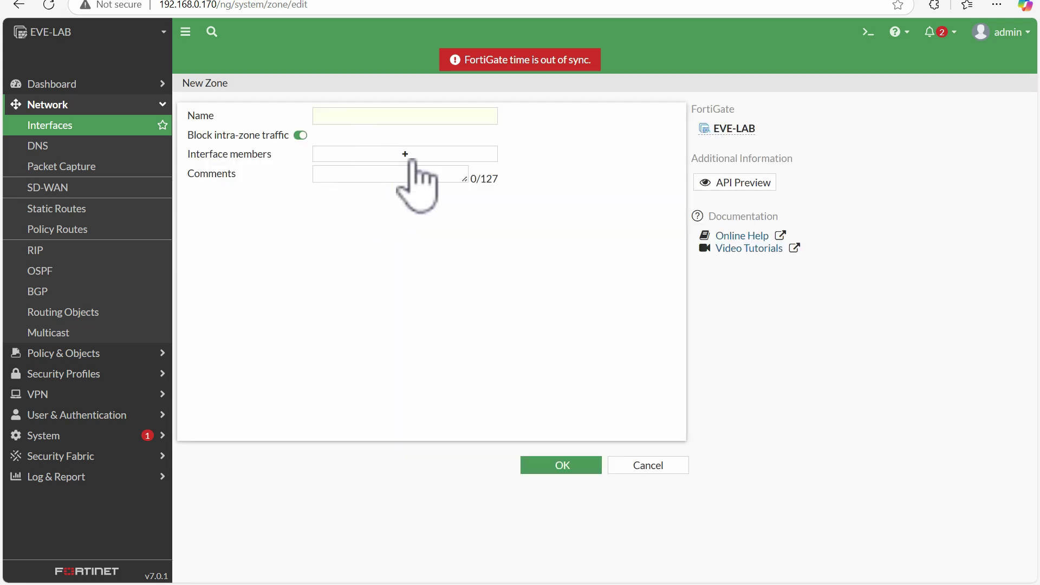
{"action": "left_click", "coordinate": [412, 156]}
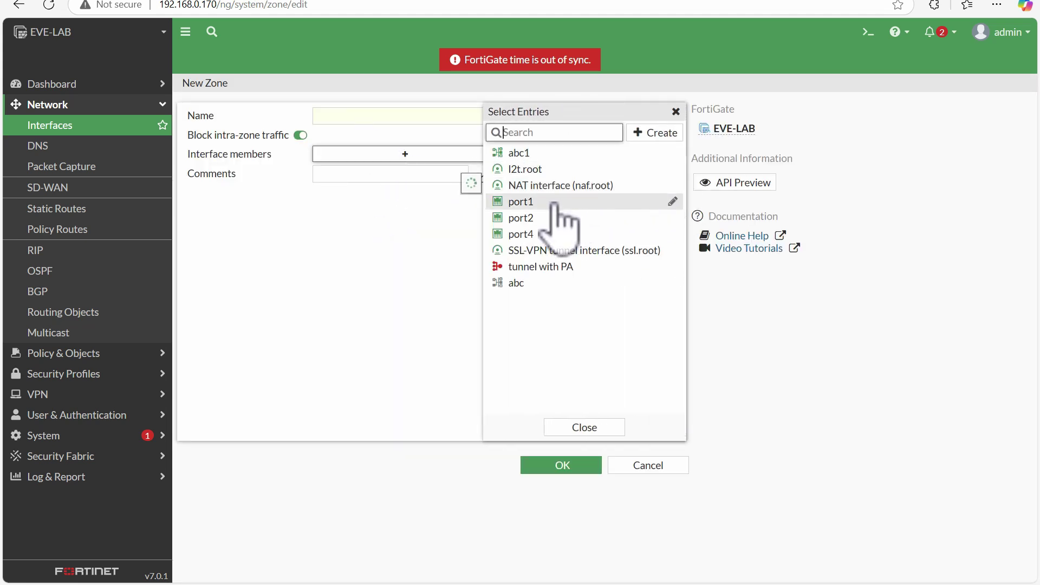
{"action": "mouse_move", "coordinate": [556, 203]}
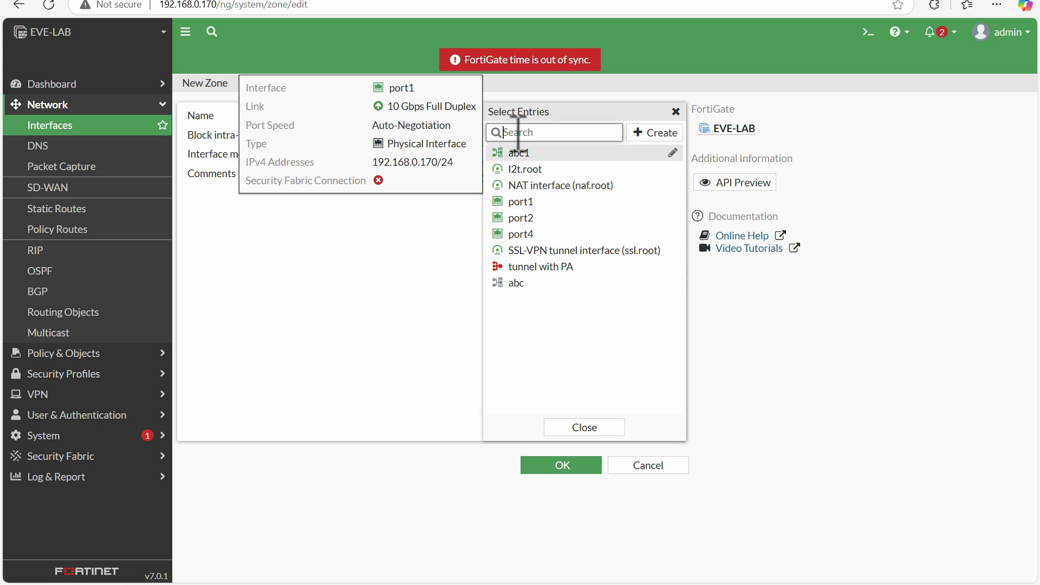
{"action": "left_click", "coordinate": [429, 247]}
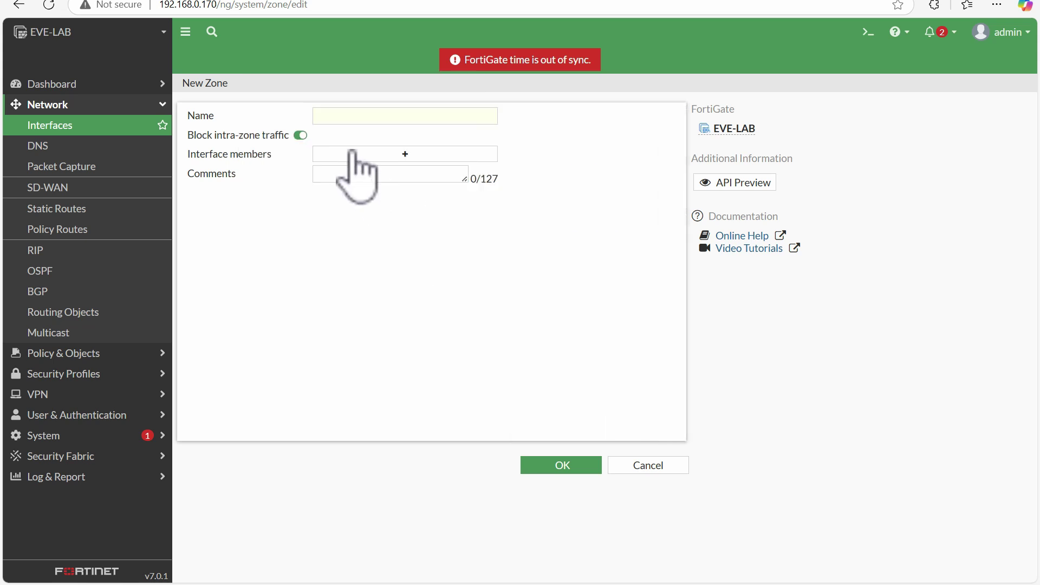
{"action": "left_click", "coordinate": [660, 463]}
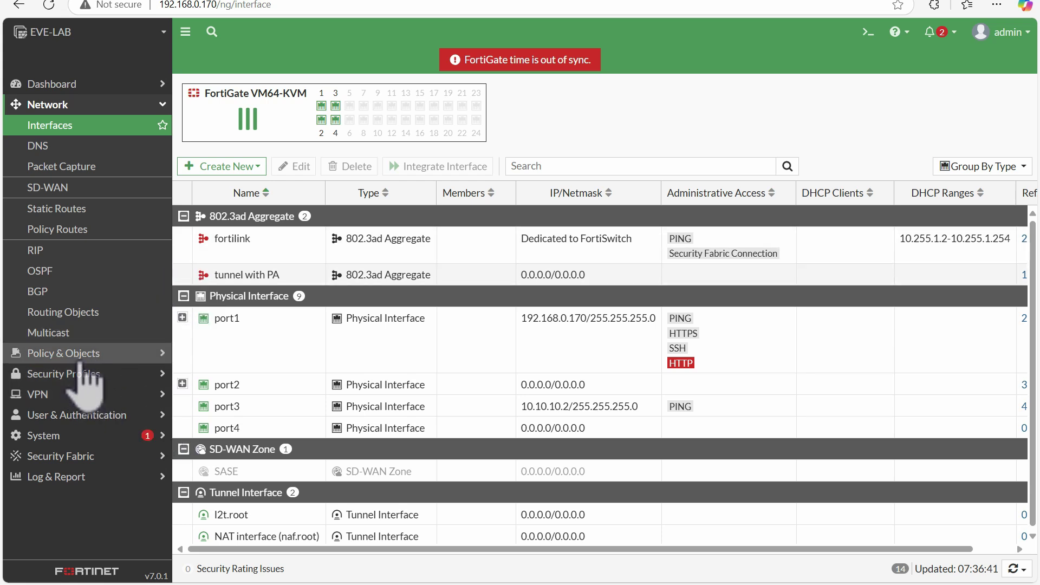
- Expand port2 to reveal its vlan_10, VLAN_20 and VLAN_30 subinterfaces and gateways, then return to EVE-NG
{"action": "left_click", "coordinate": [81, 353]}
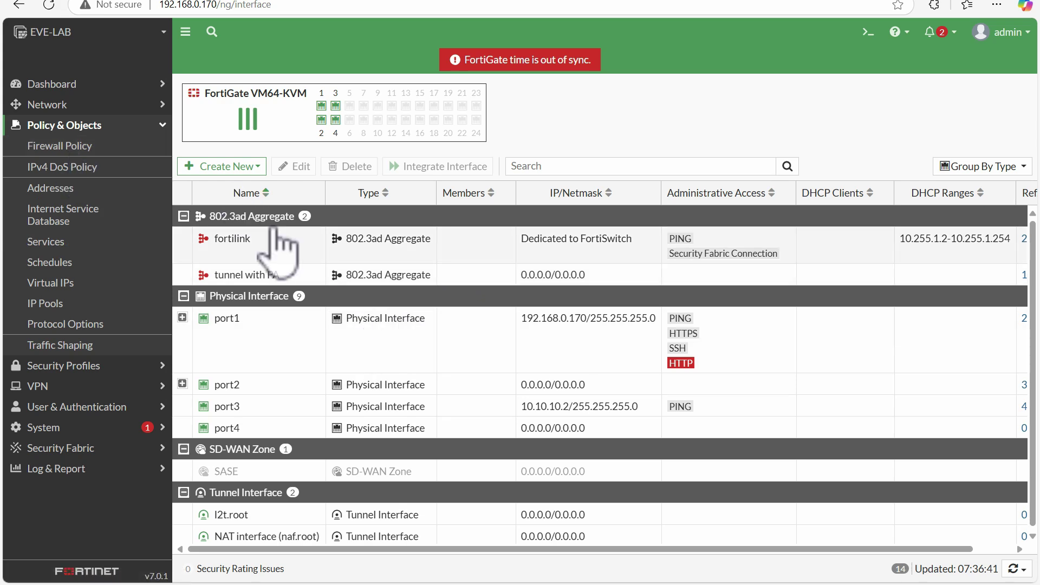
{"action": "left_click", "coordinate": [183, 383]}
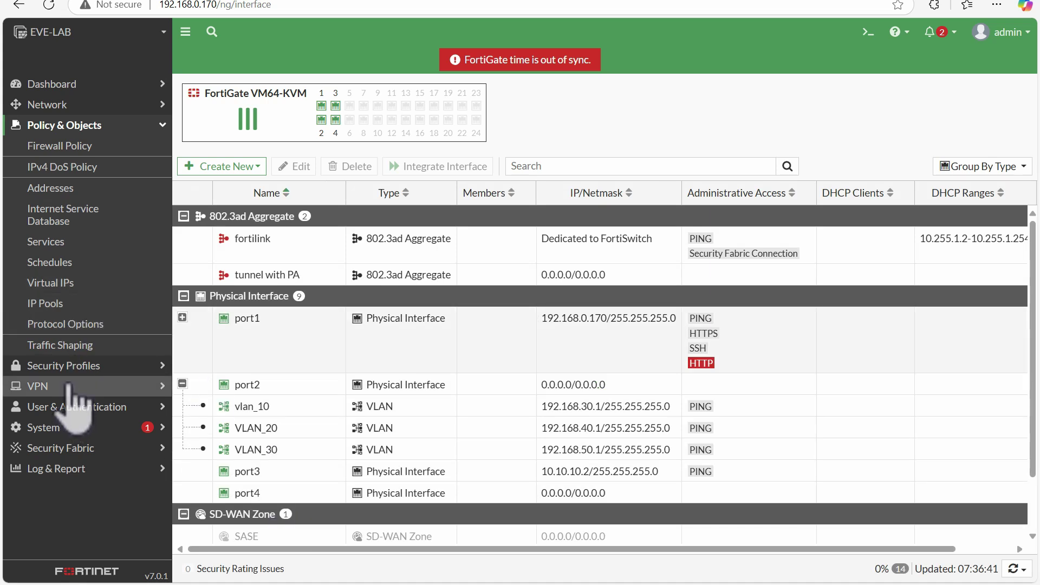
{"action": "left_click", "coordinate": [54, 105]}
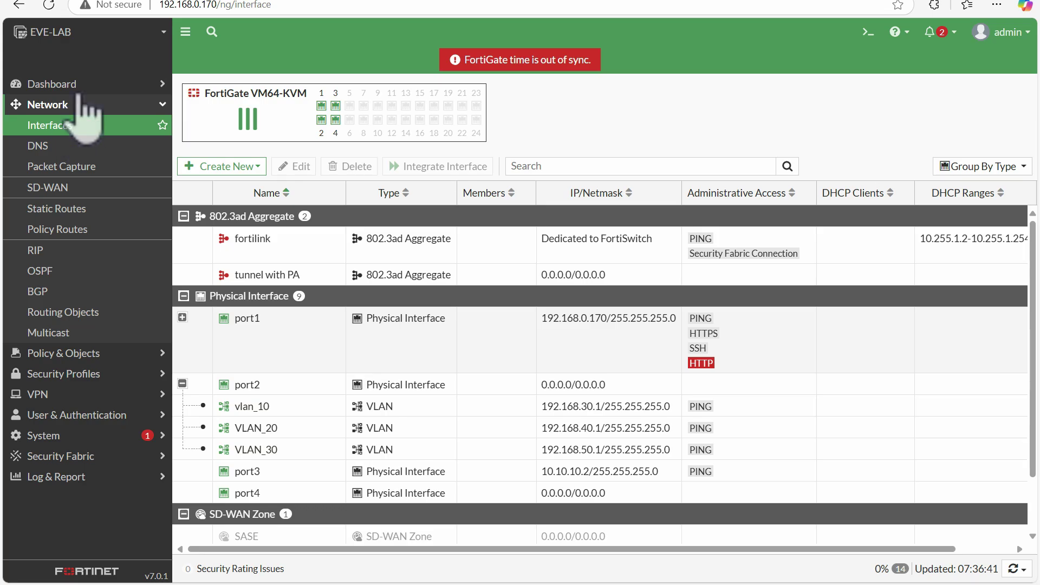
{"action": "left_click", "coordinate": [129, 4]}
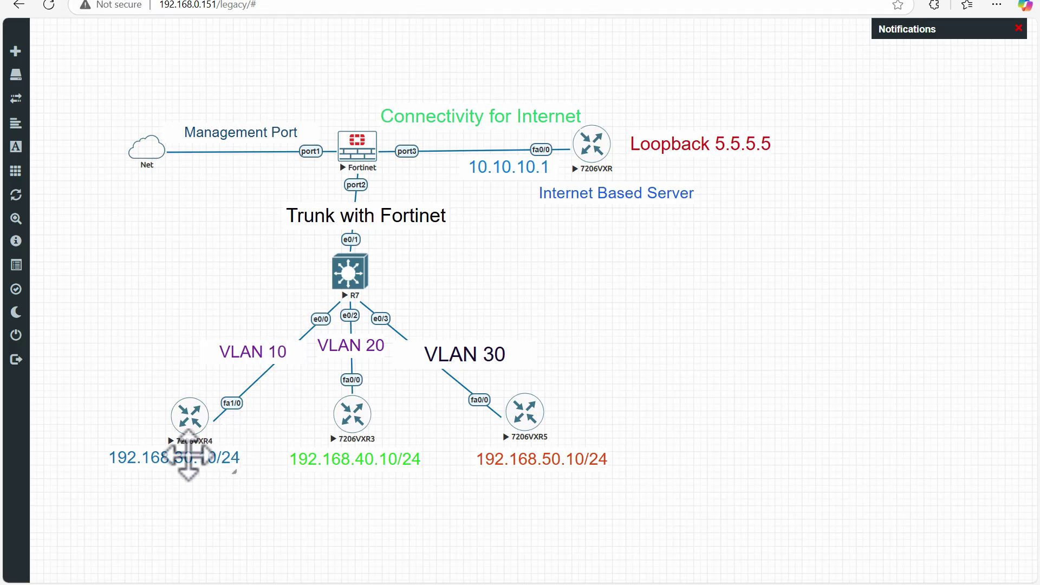
- Open the LAN_Switch (R7) console and show Ethernet0/1's trunk configuration
{"action": "left_click", "coordinate": [350, 285]}
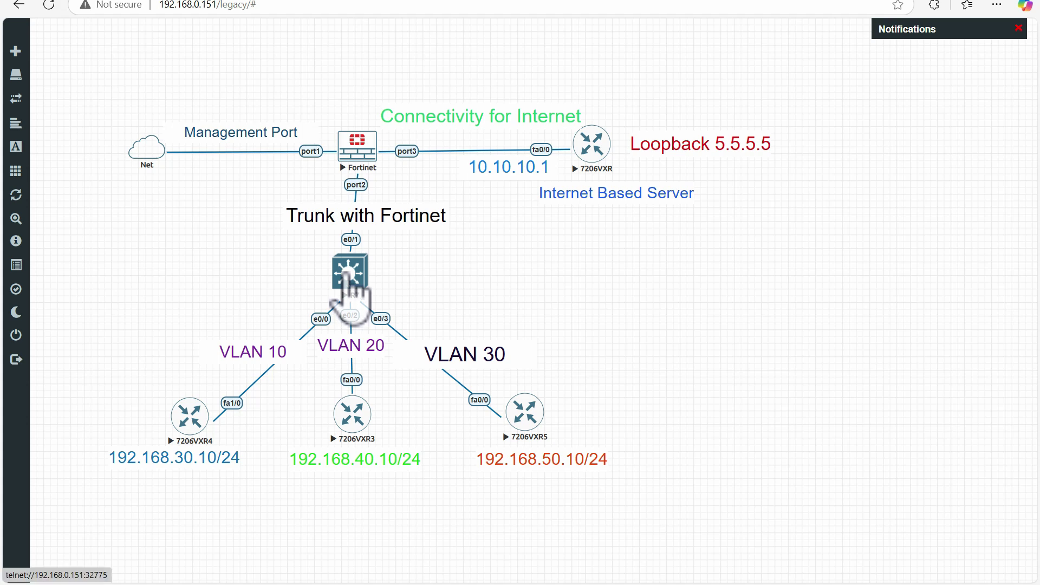
{"action": "left_click", "coordinate": [585, 80]}
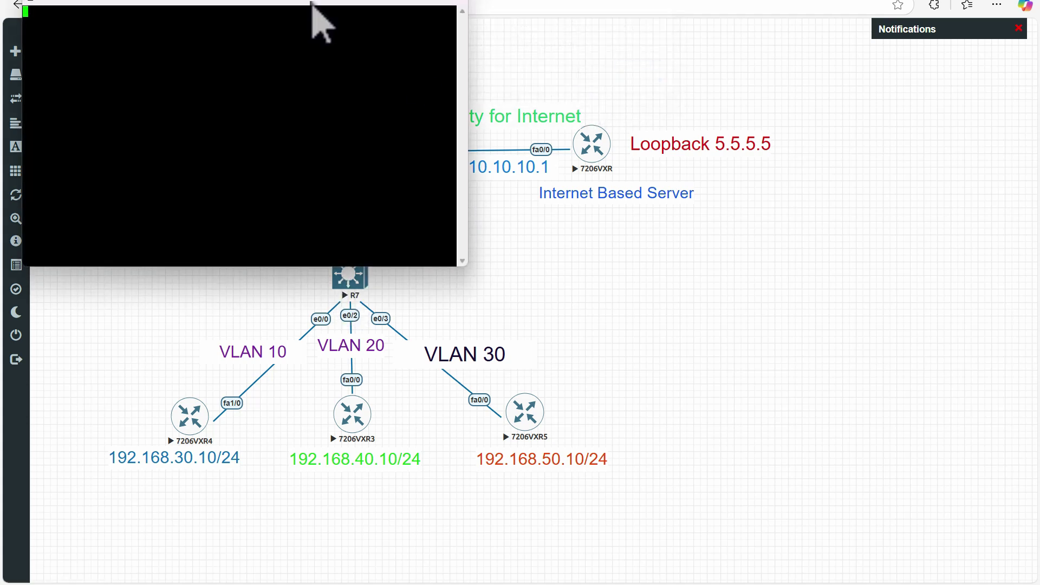
{"action": "left_click_drag", "start_coordinate": [272, 2], "coordinate": [692, 167]}
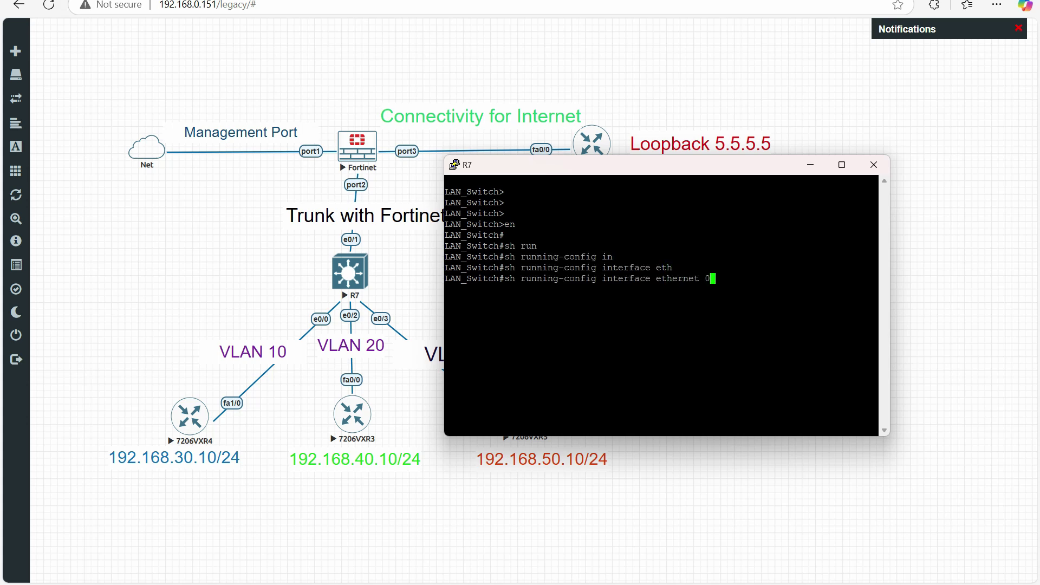
{"action": "key", "text": "Return"}
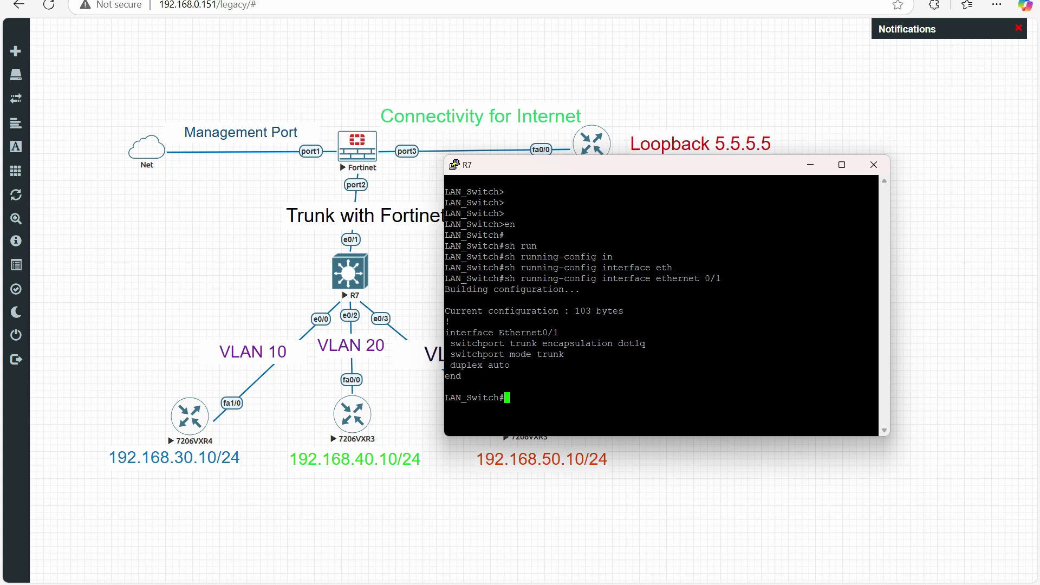
{"action": "left_click_drag", "start_coordinate": [493, 365], "coordinate": [470, 349]}
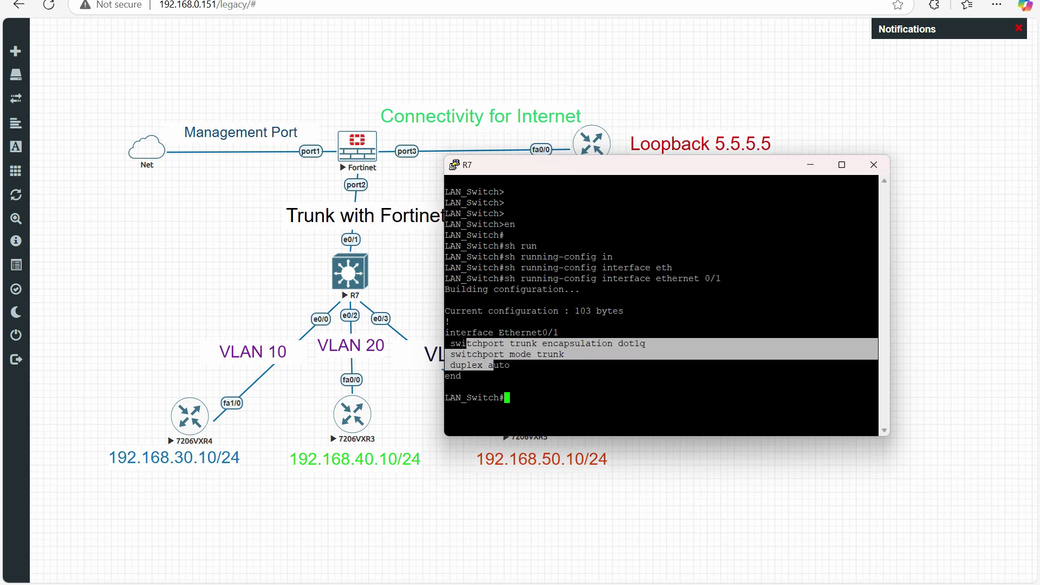
{"action": "left_click", "coordinate": [470, 350]}
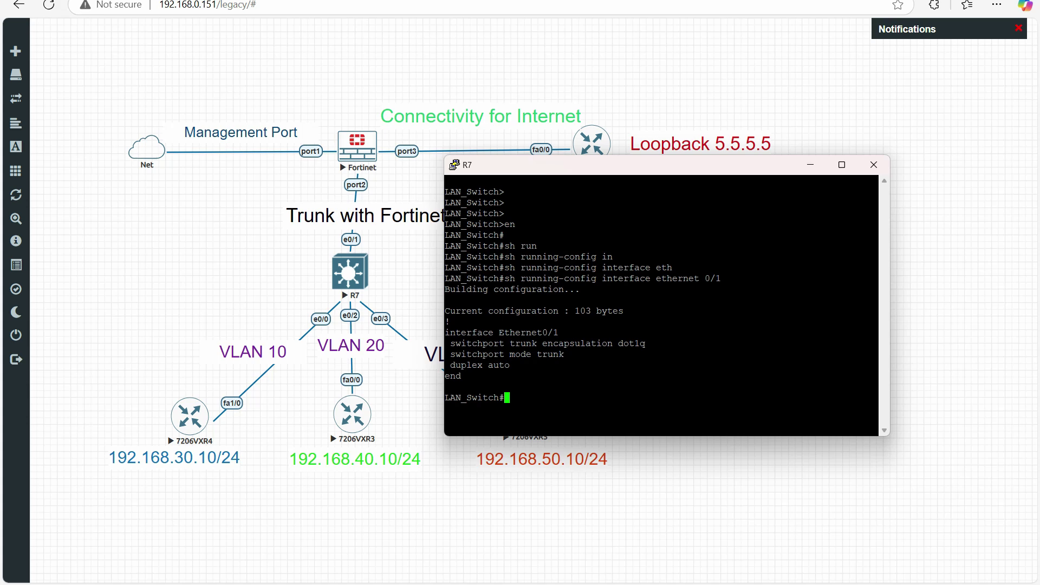
- Show running configs of Ethernet0/0, 0/2 and 0/3, confirming access VLANs 10, 20 and 30
{"action": "key", "text": "Up"}
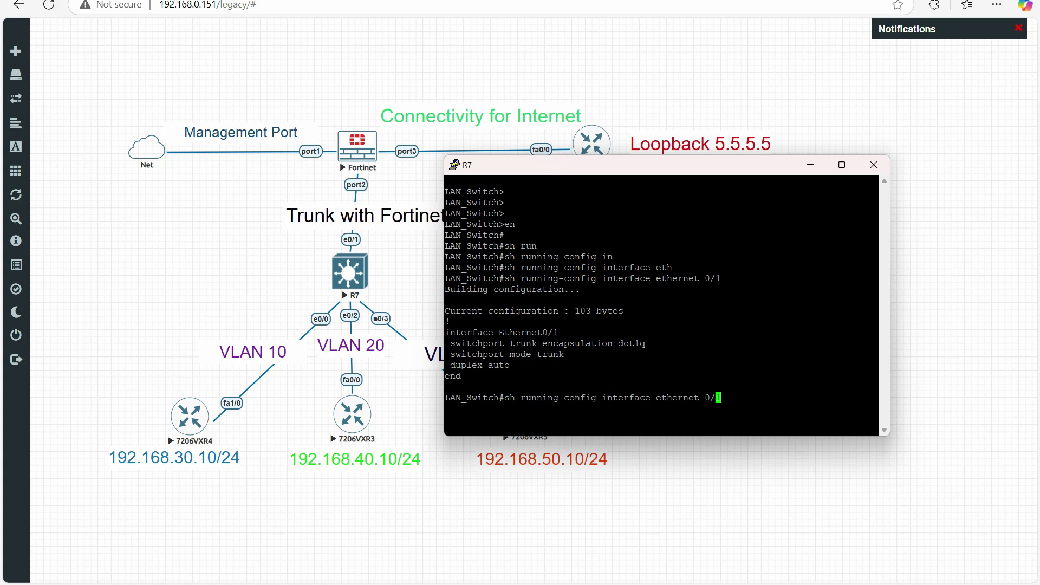
{"action": "key", "text": "Return"}
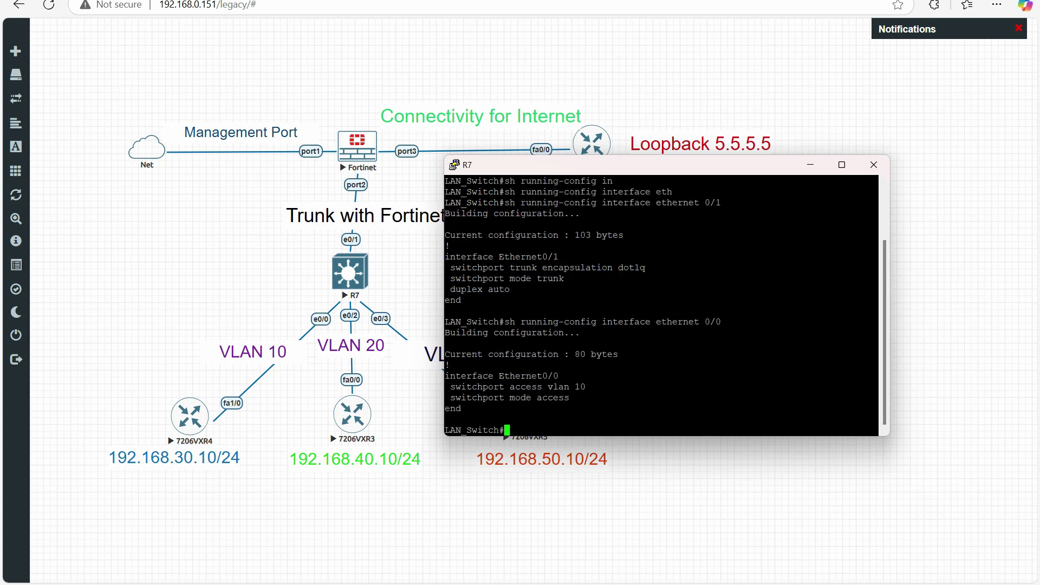
{"action": "left_click_drag", "start_coordinate": [574, 398], "coordinate": [525, 386]}
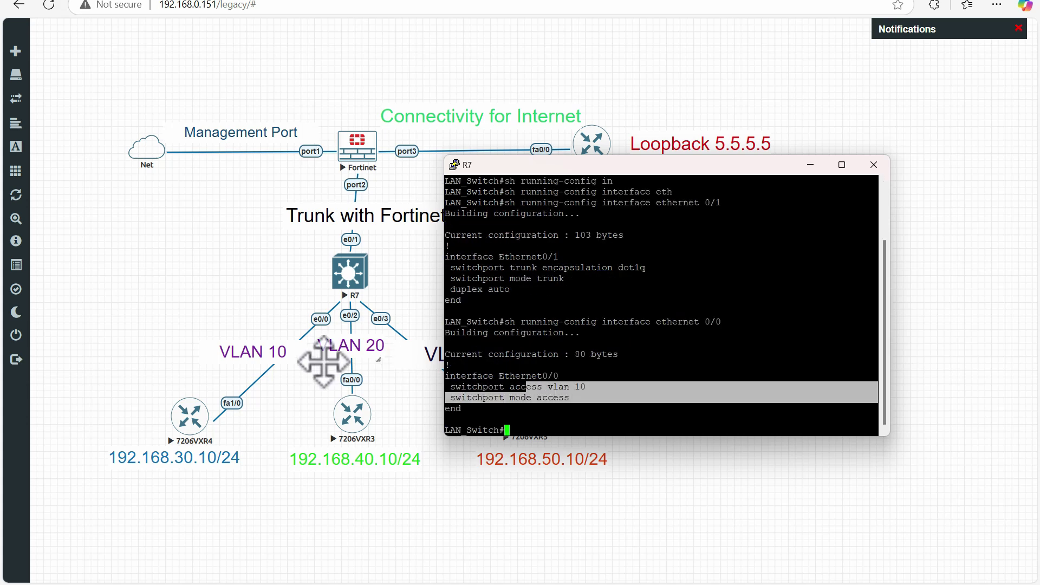
{"action": "left_click", "coordinate": [525, 386]}
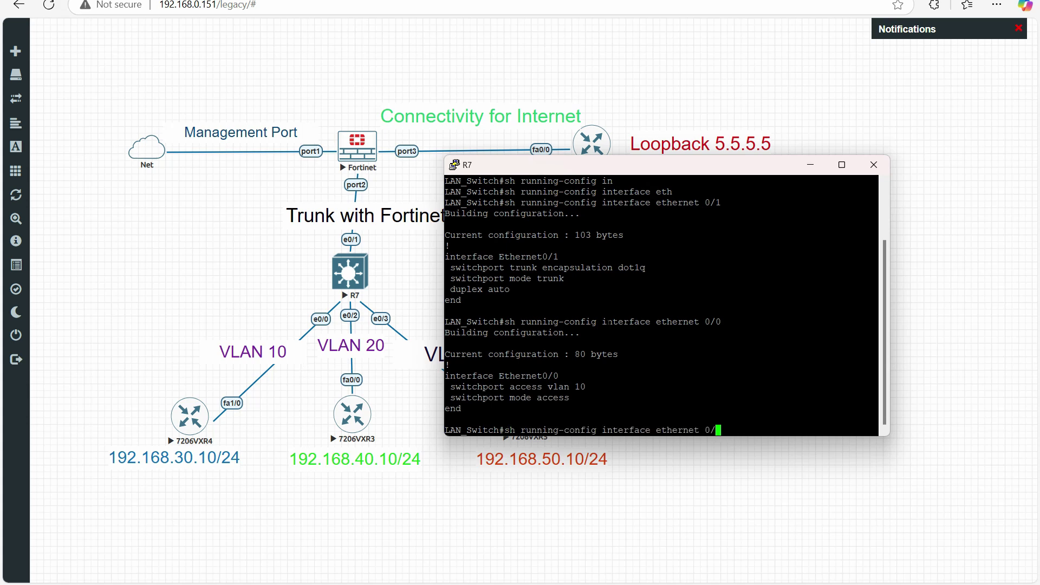
{"action": "key", "text": "Return"}
{"action": "left_click_drag", "start_coordinate": [466, 410], "coordinate": [507, 393]}
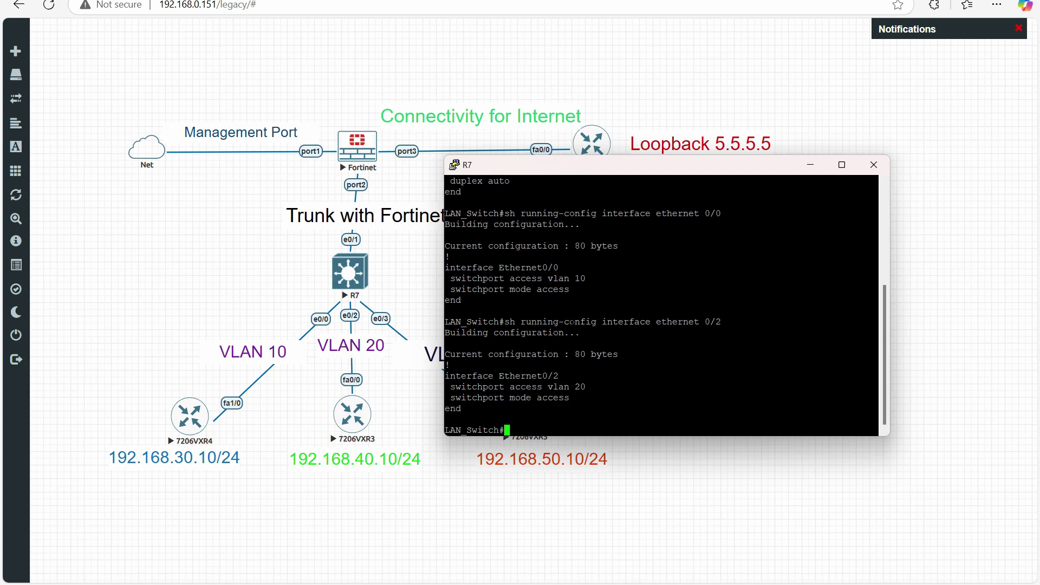
{"action": "left_click_drag", "start_coordinate": [574, 167], "coordinate": [676, 152]}
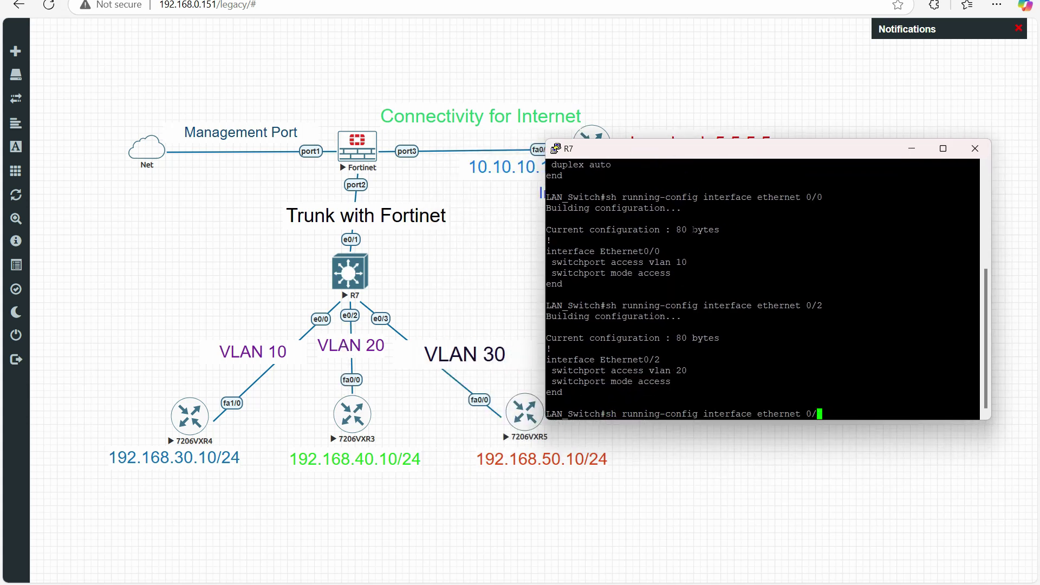
{"action": "key", "text": "Return"}
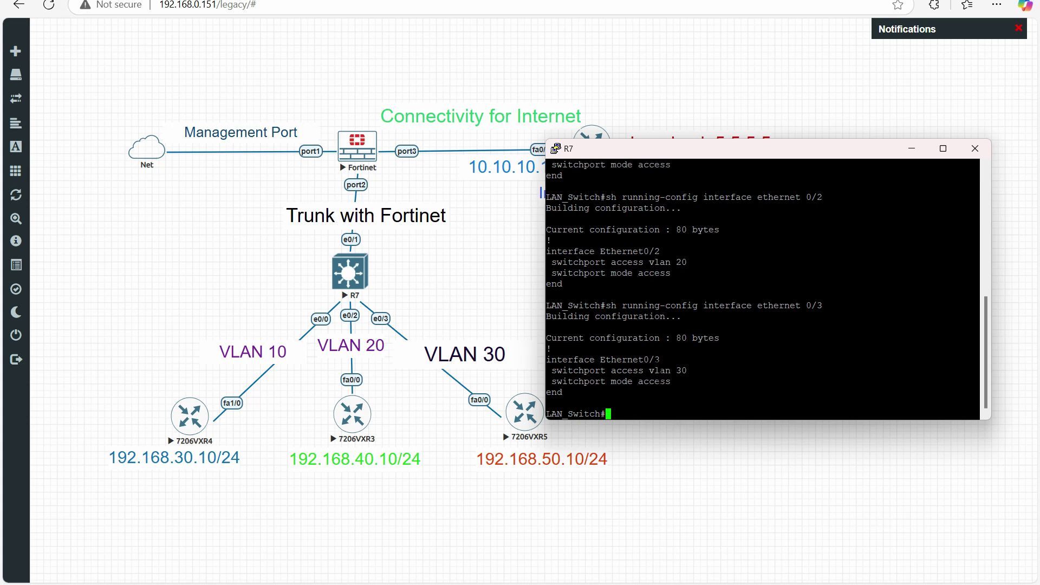
{"action": "left_click_drag", "start_coordinate": [970, 360], "coordinate": [627, 360]}
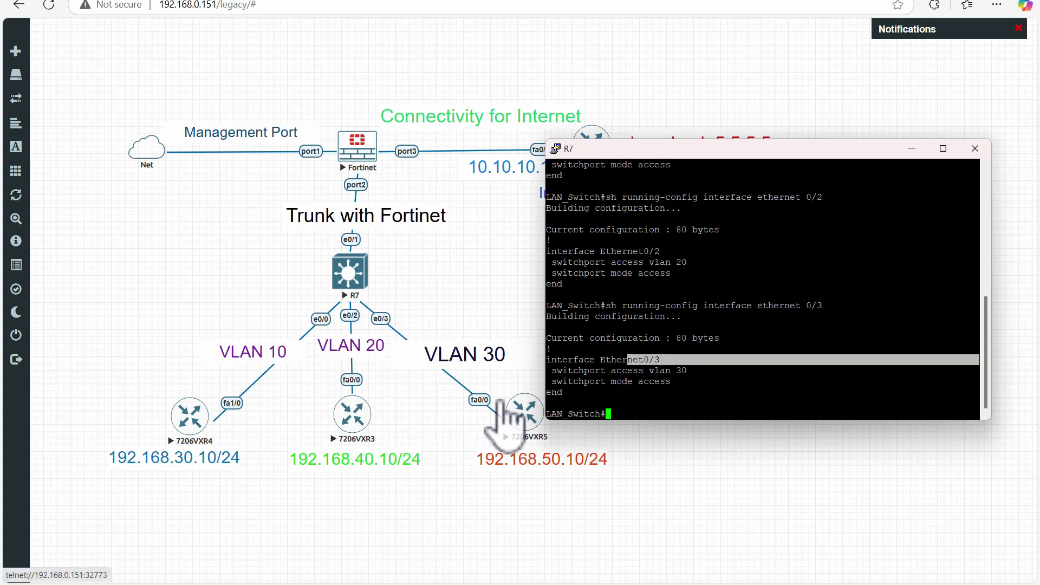
{"action": "left_click", "coordinate": [596, 379]}
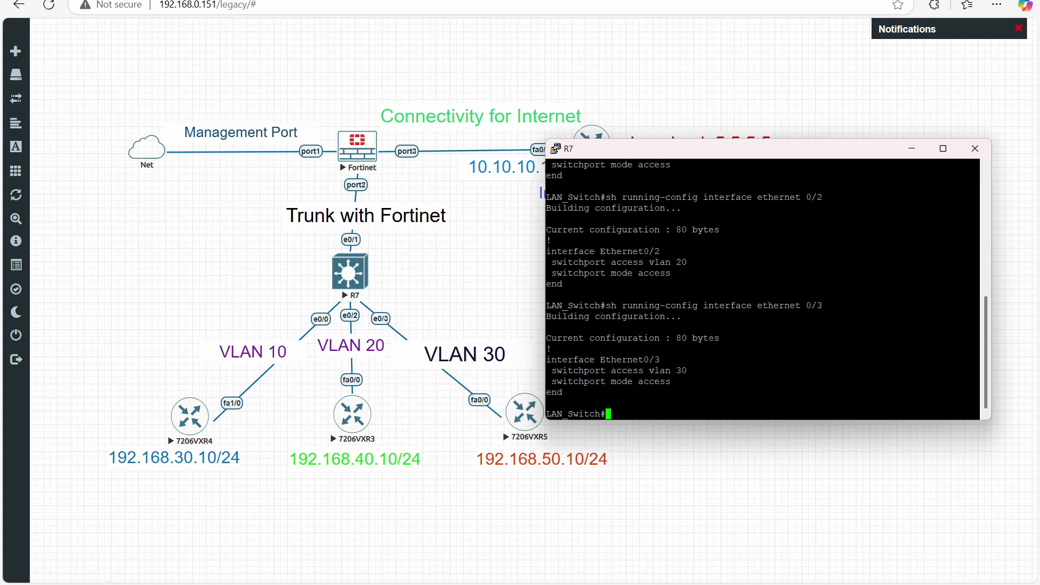
- Close the switch session and launch a console to the 7206VXR internet server
{"action": "left_click", "coordinate": [975, 148]}
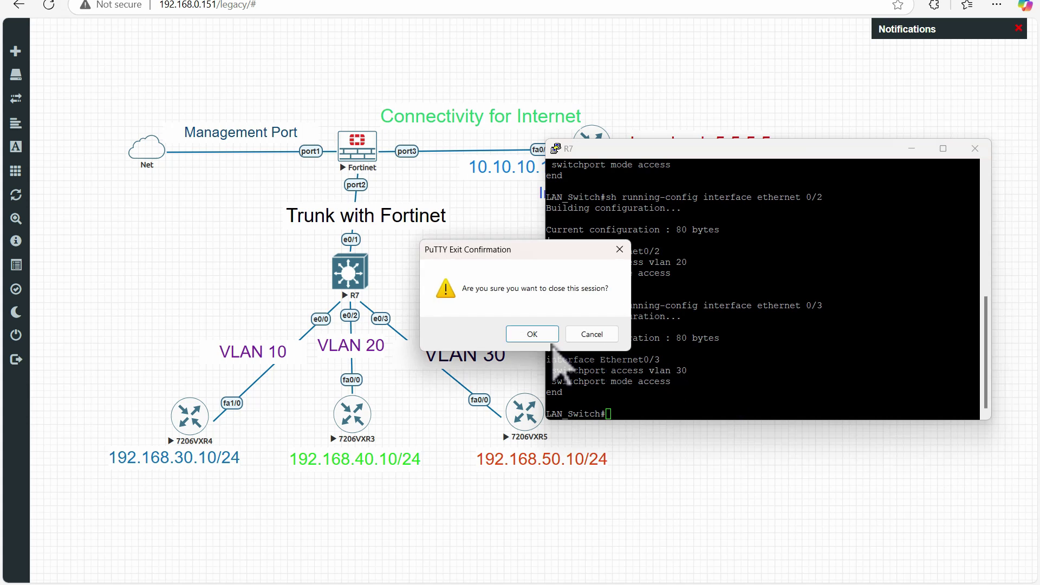
{"action": "left_click", "coordinate": [539, 332]}
{"action": "left_click", "coordinate": [594, 147]}
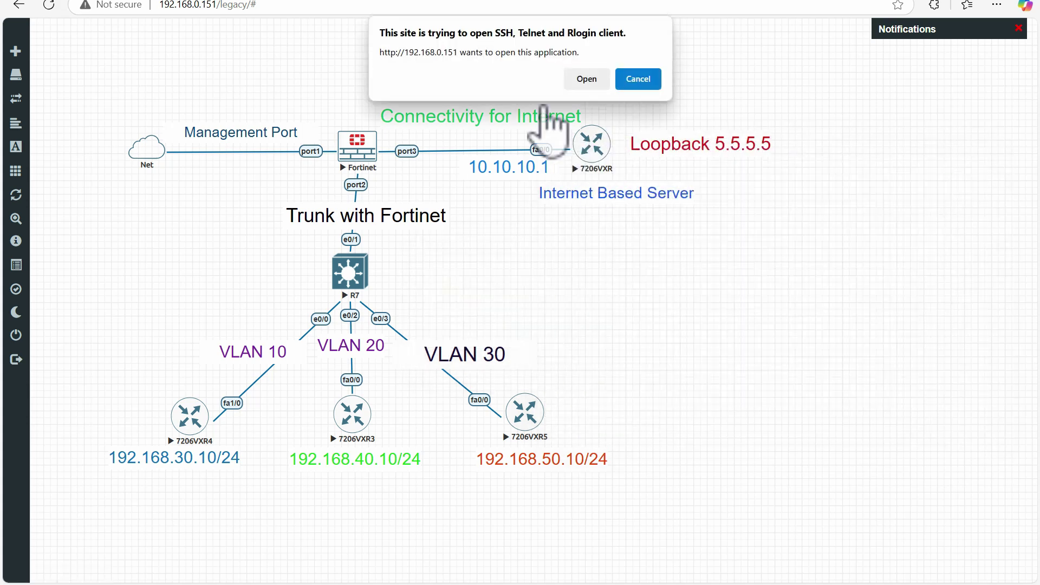
{"action": "left_click", "coordinate": [578, 79]}
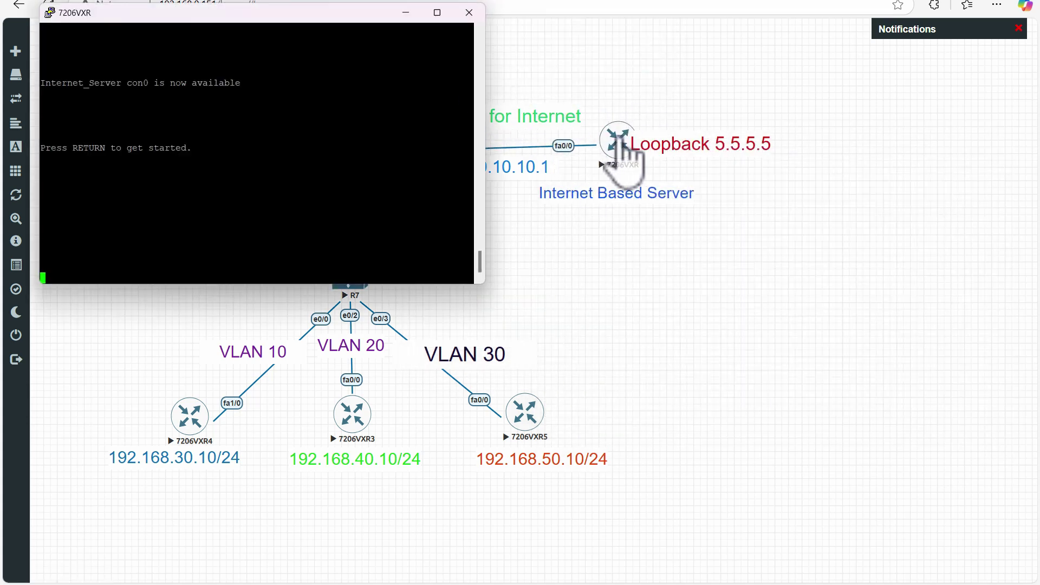
- Open the Internet_Server console and enter privileged mode with 'en'
{"action": "left_click", "coordinate": [614, 136]}
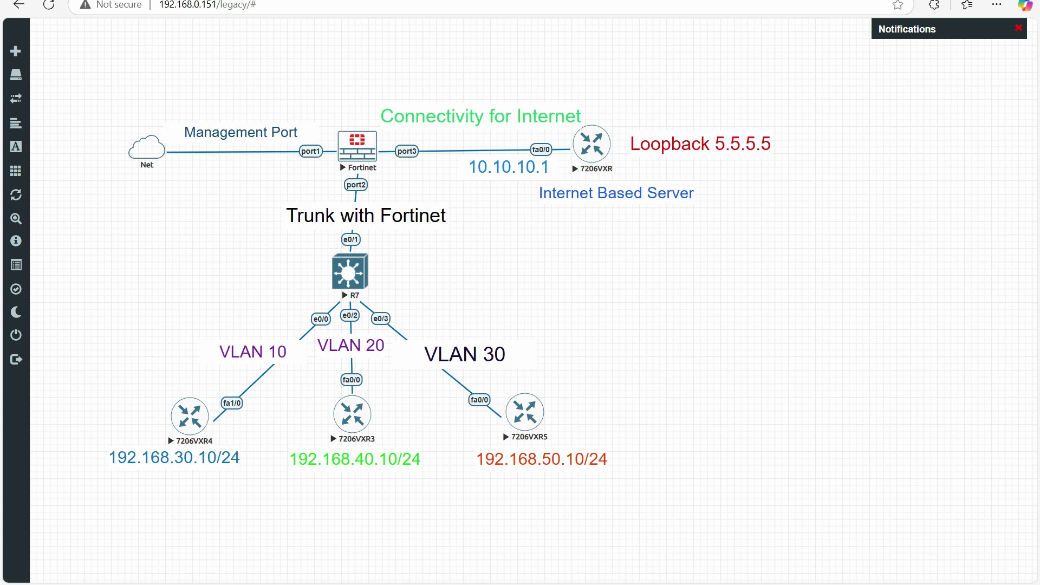
{"action": "left_click_drag", "start_coordinate": [316, 15], "coordinate": [667, 207]}
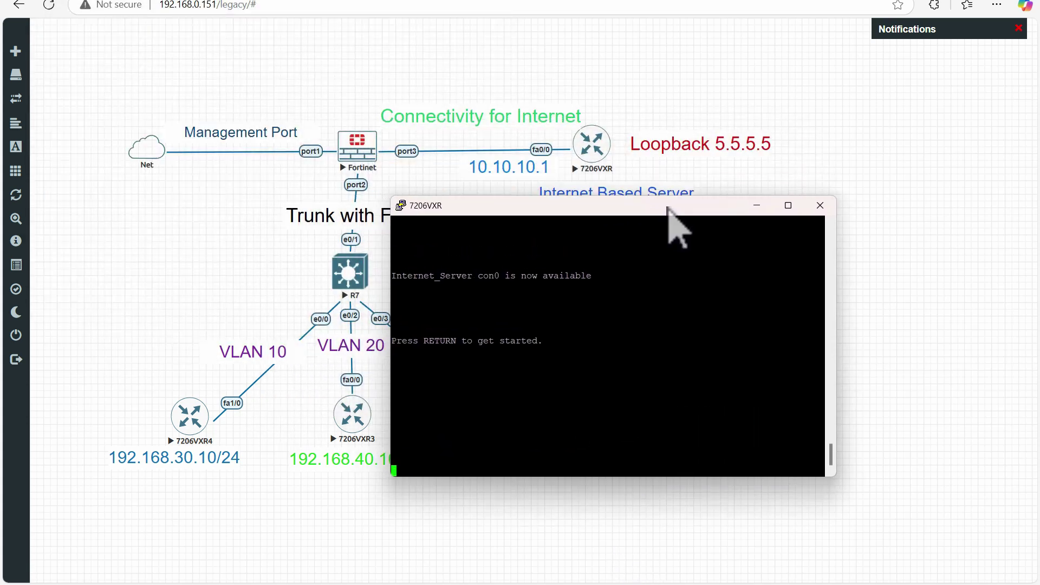
{"action": "key", "text": "Return"}
{"action": "key", "text": "Return"}
{"action": "key", "text": "Return"}
{"action": "key", "text": "Return"}
{"action": "key", "text": "Return"}
{"action": "type", "text": "en"}
{"action": "key", "text": "Return"}
{"action": "key", "text": "Return"}
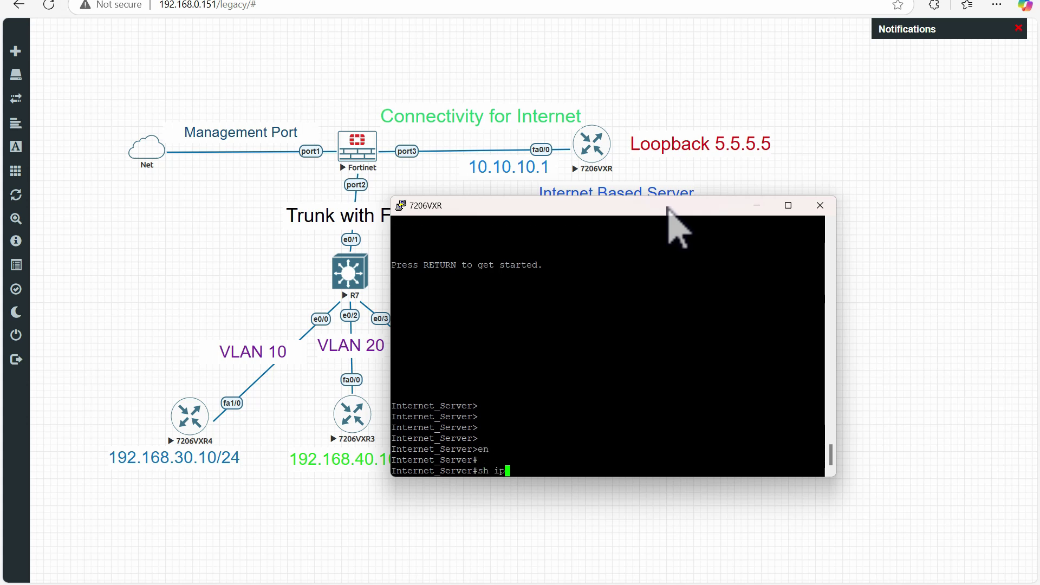
- Run 'sh ip int brief' showing FastEthernet0/0 10.10.10.1 and Loopback1 5.5.5.5 up, then close the console
{"action": "type", "text": "int br"}
{"action": "key", "text": "Tab"}
{"action": "key", "text": "Return"}
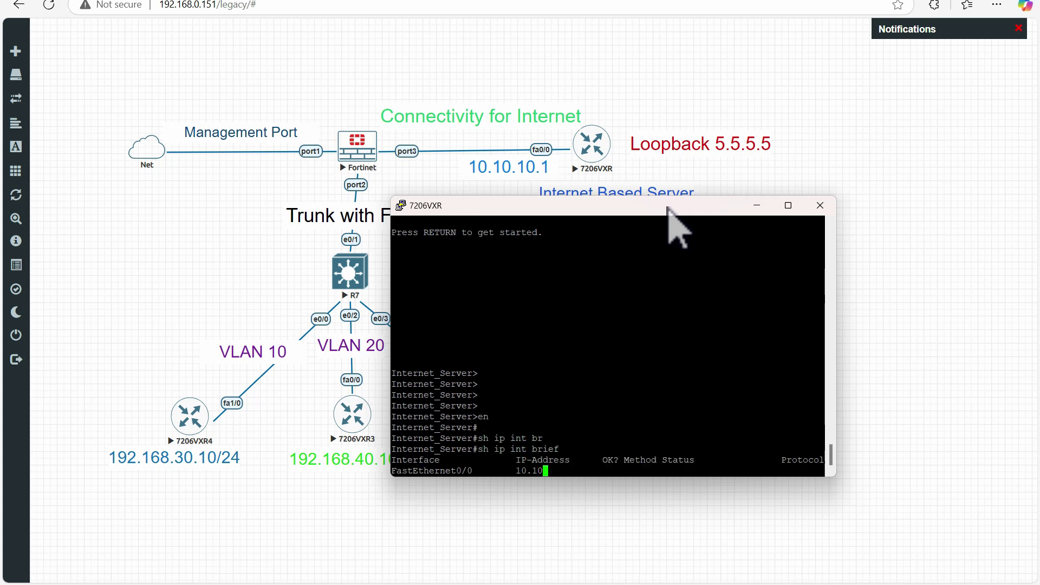
{"action": "left_click_drag", "start_coordinate": [499, 427], "coordinate": [575, 427]}
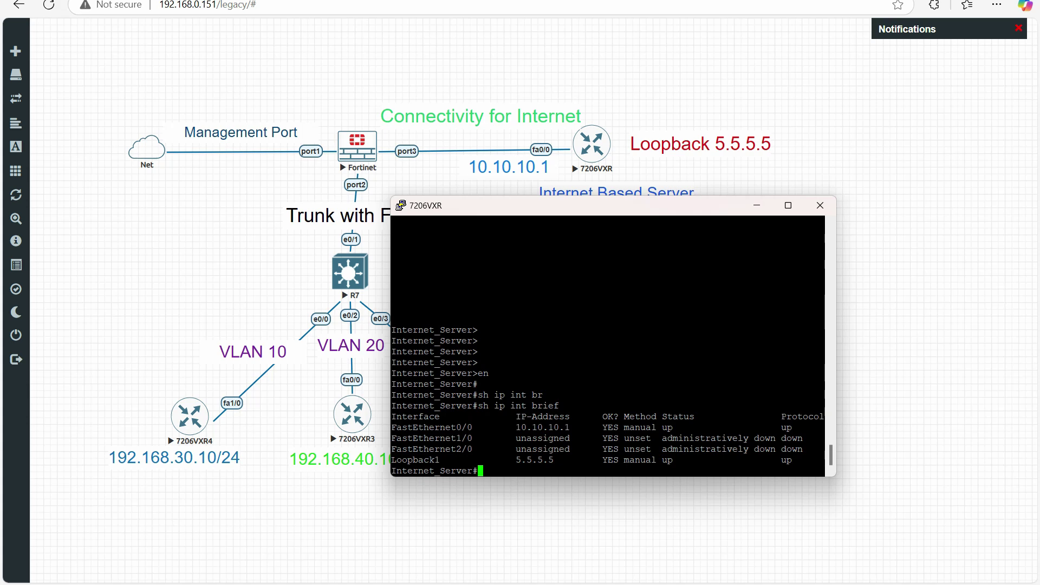
{"action": "left_click_drag", "start_coordinate": [482, 460], "coordinate": [586, 449]}
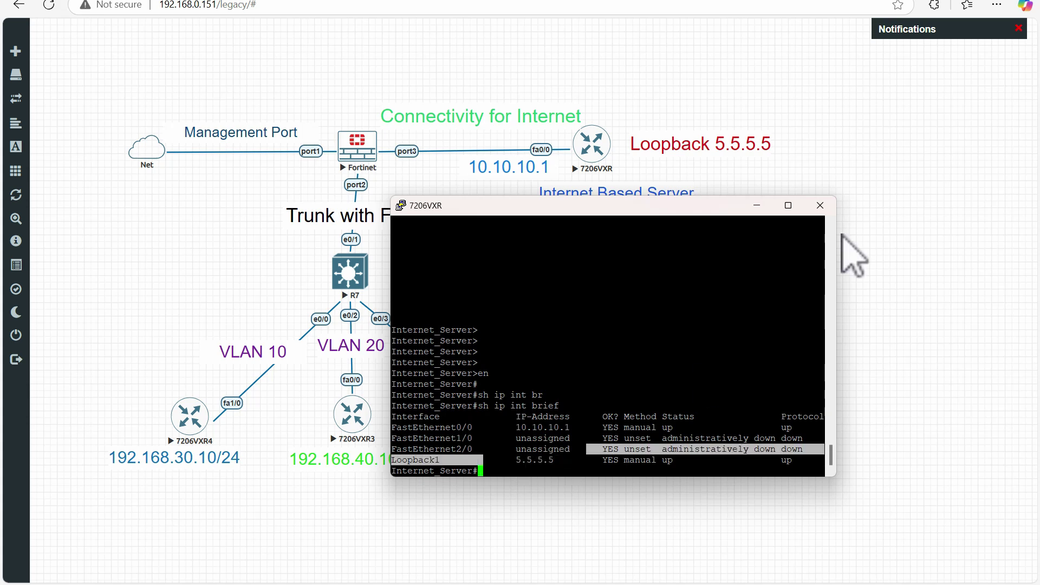
{"action": "left_click", "coordinate": [819, 207]}
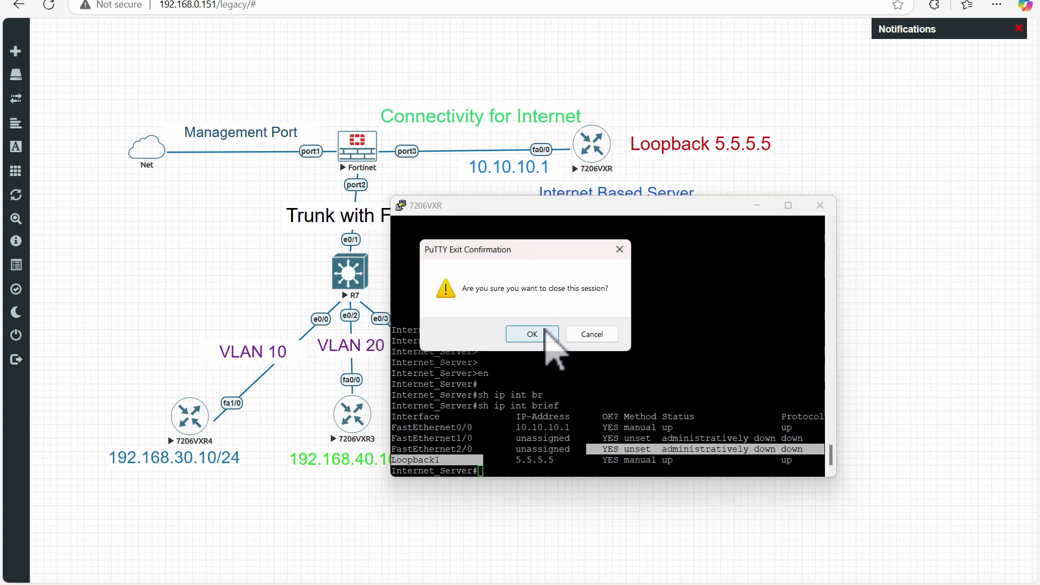
{"action": "left_click", "coordinate": [532, 332]}
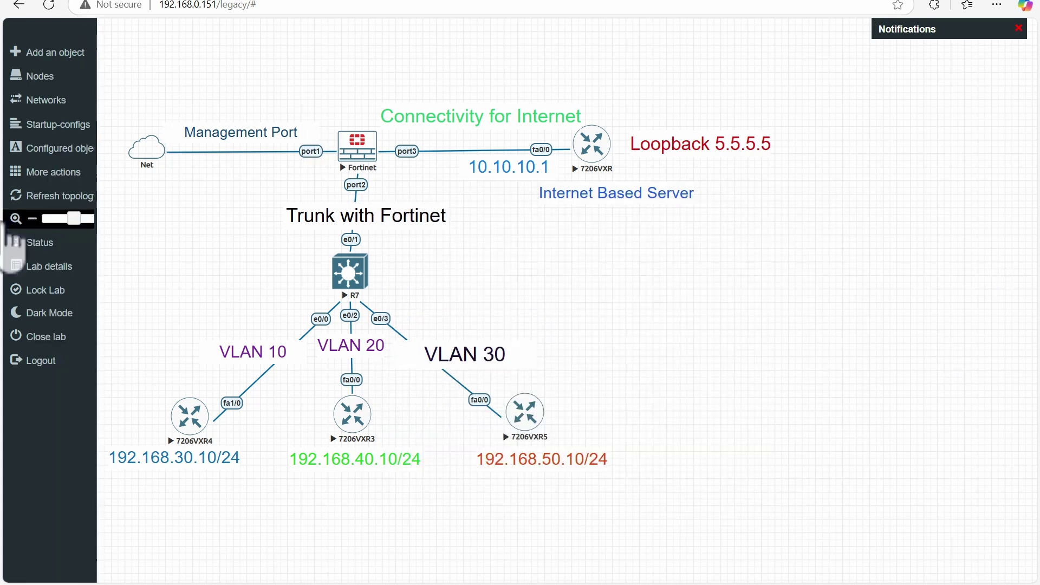
- Launch a console to the 7206VXR3 VLAN 20 client and bring it to the front
{"action": "left_click", "coordinate": [352, 414]}
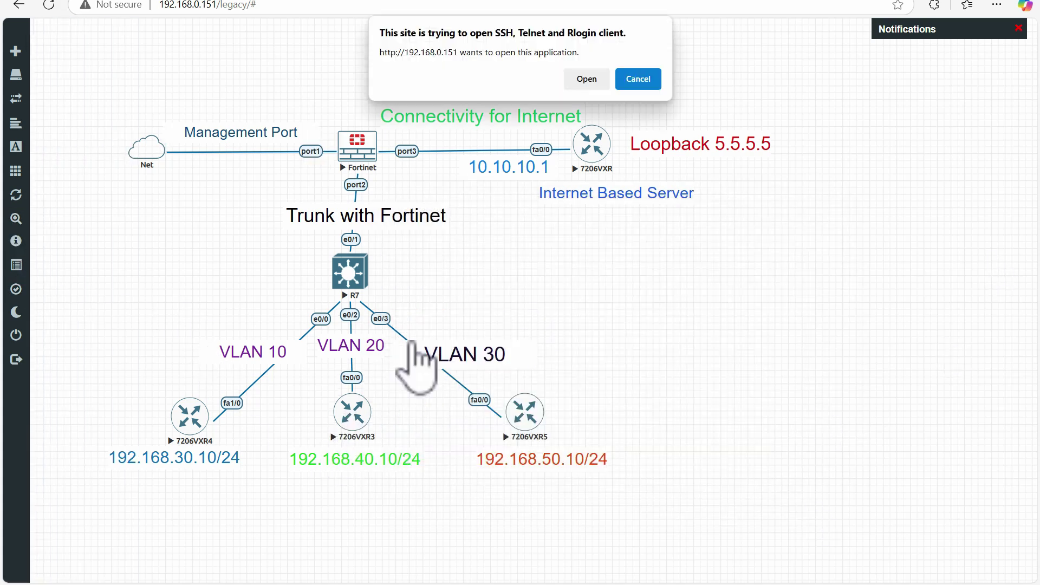
{"action": "left_click", "coordinate": [587, 79]}
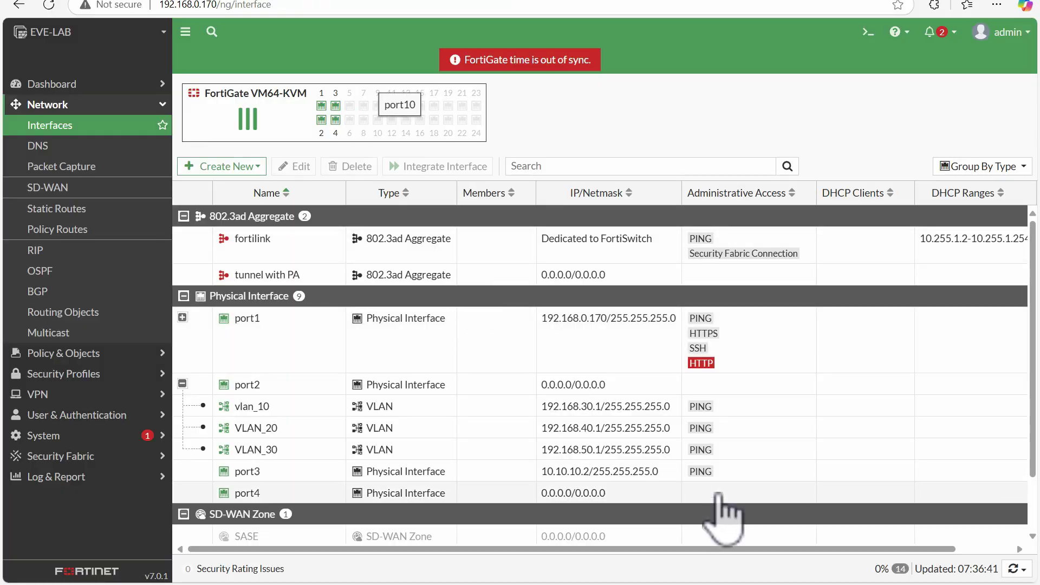
{"action": "left_click", "coordinate": [184, 1]}
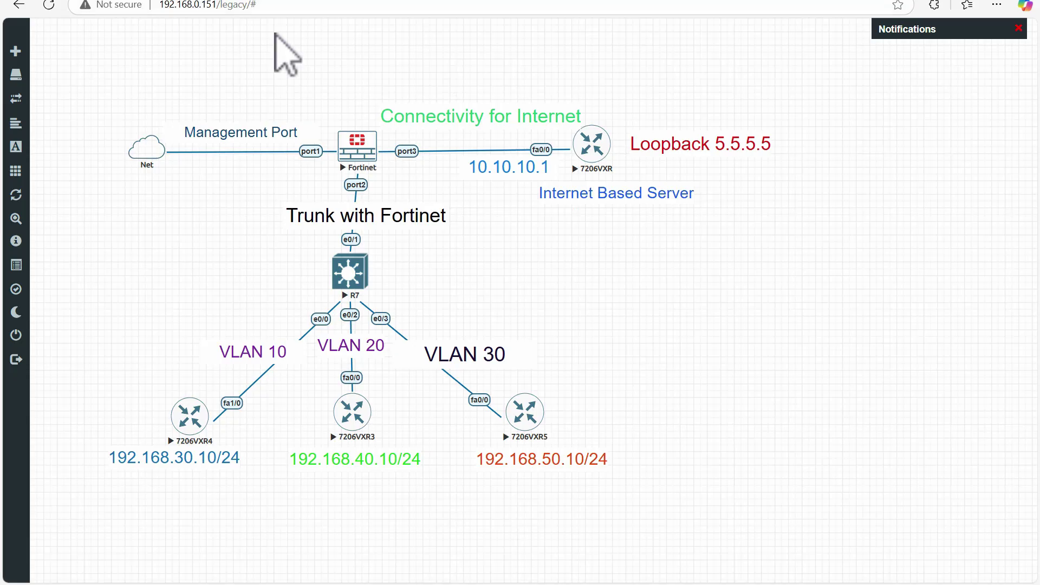
{"action": "key", "text": "alt+Tab"}
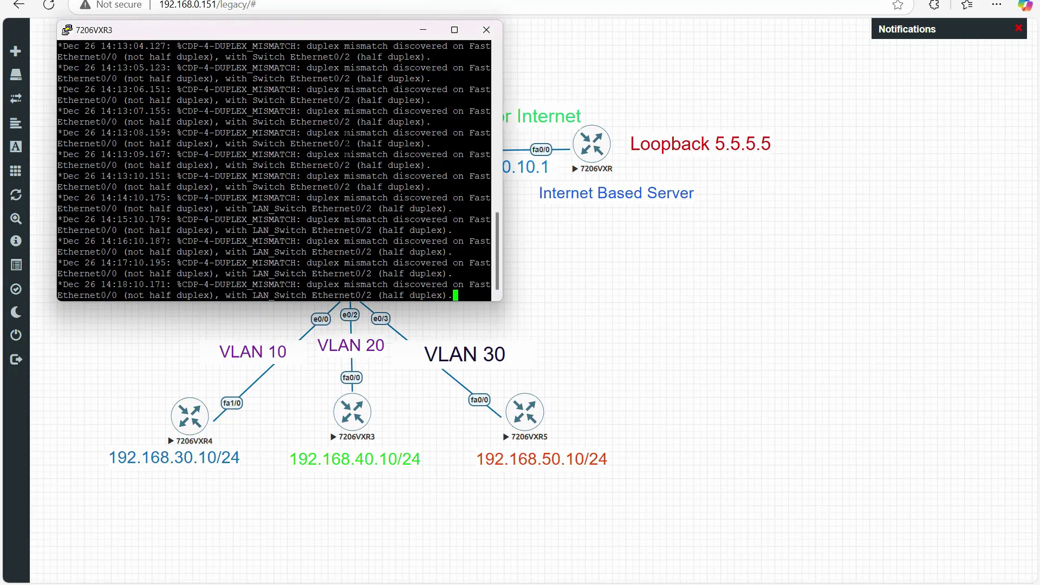
- Enter enable mode and run 'sh ip int brief', showing FastEthernet0/0 up at 192.168.40.10
{"action": "key", "text": "Return"}
{"action": "key", "text": "Return"}
{"action": "key", "text": "Return"}
{"action": "key", "text": "Return"}
{"action": "key", "text": "Return"}
{"action": "key", "text": "Return"}
{"action": "key", "text": "Return"}
{"action": "key", "text": "Return"}
{"action": "key", "text": "Return"}
{"action": "key", "text": "Return"}
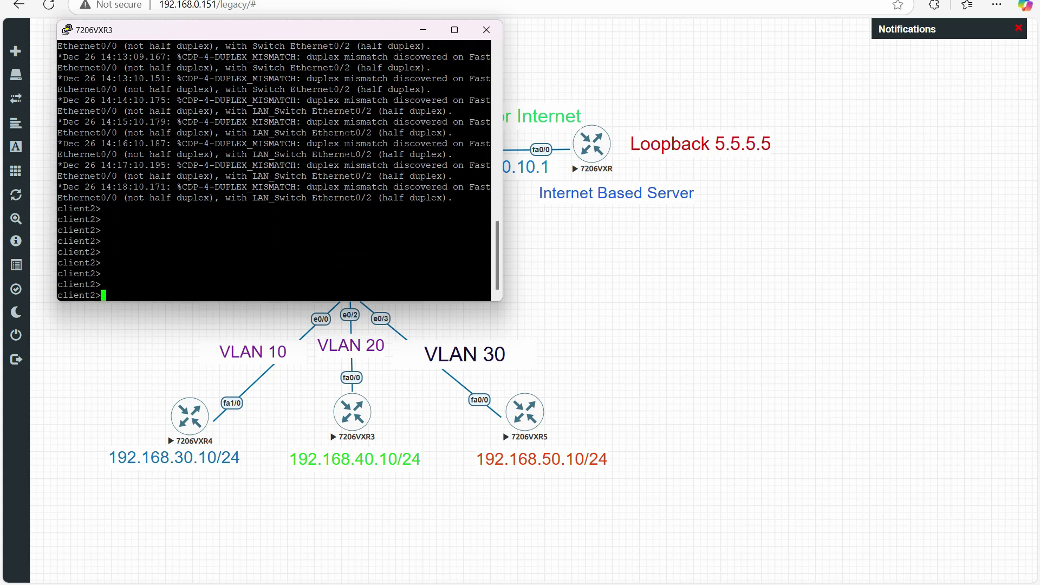
{"action": "type", "text": "en"}
{"action": "key", "text": "Return"}
{"action": "key", "text": "Return"}
{"action": "key", "text": "Return"}
{"action": "type", "text": "sh "}
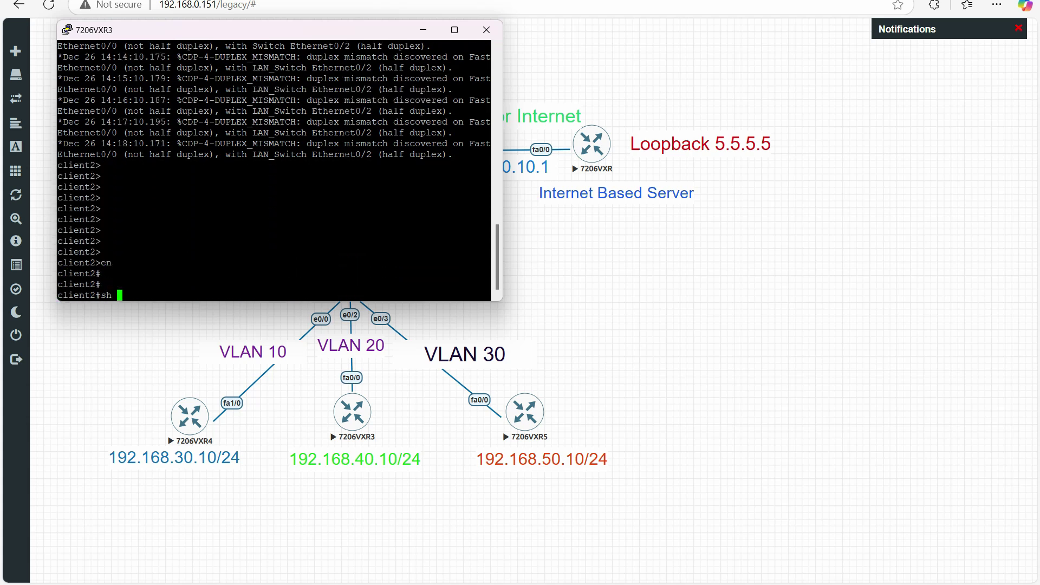
{"action": "type", "text": "ip int"}
{"action": "type", "text": " bri"}
{"action": "key", "text": "Tab"}
{"action": "key", "text": "Return"}
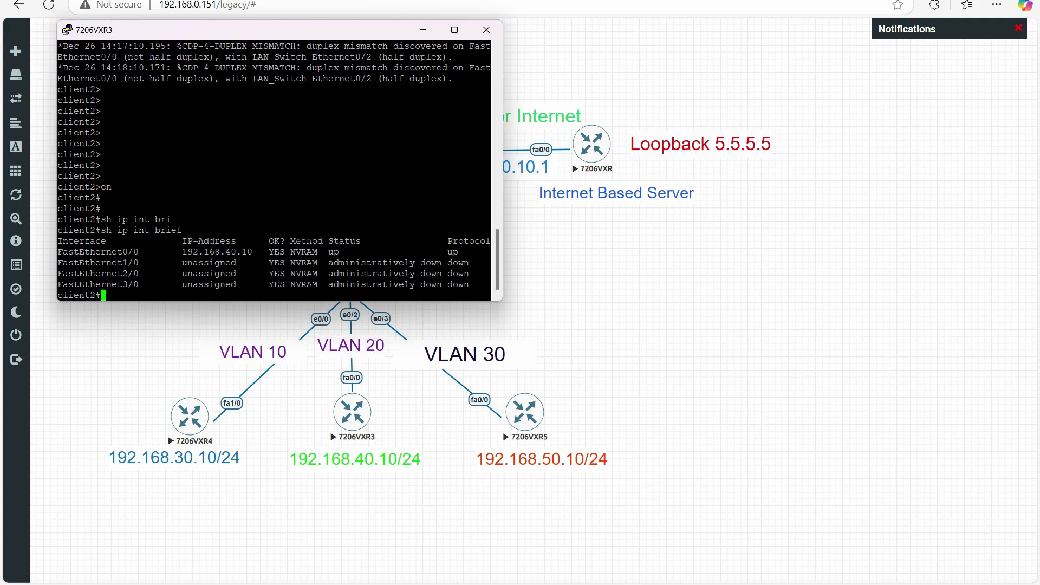
{"action": "left_click", "coordinate": [297, 19]}
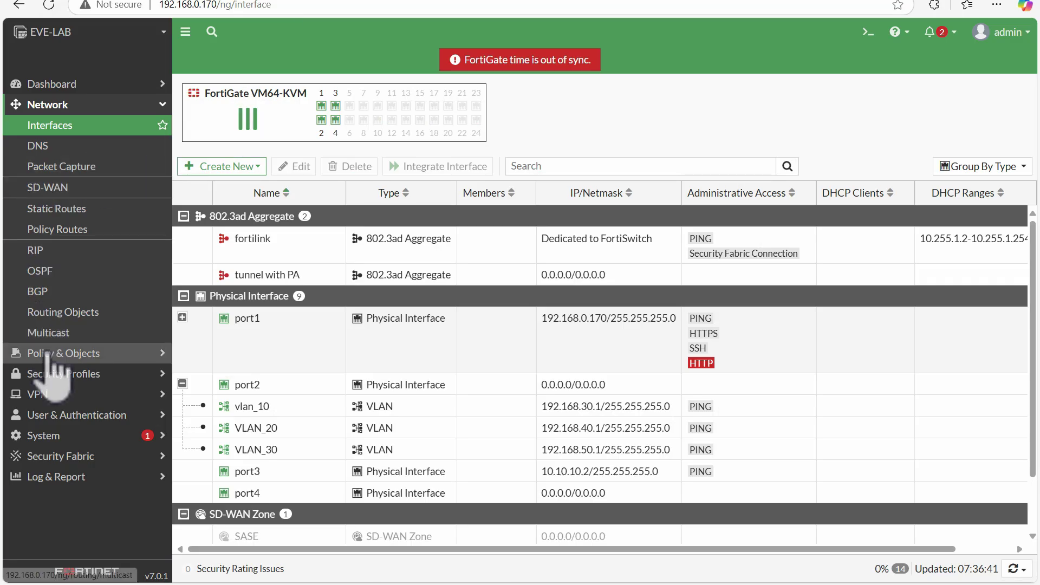
- Check the Firewall Policy byte counts: 2.82 kB on vlan_10, 0 B on VLAN_20 and VLAN_30
{"action": "left_click", "coordinate": [48, 353]}
{"action": "left_click", "coordinate": [53, 152]}
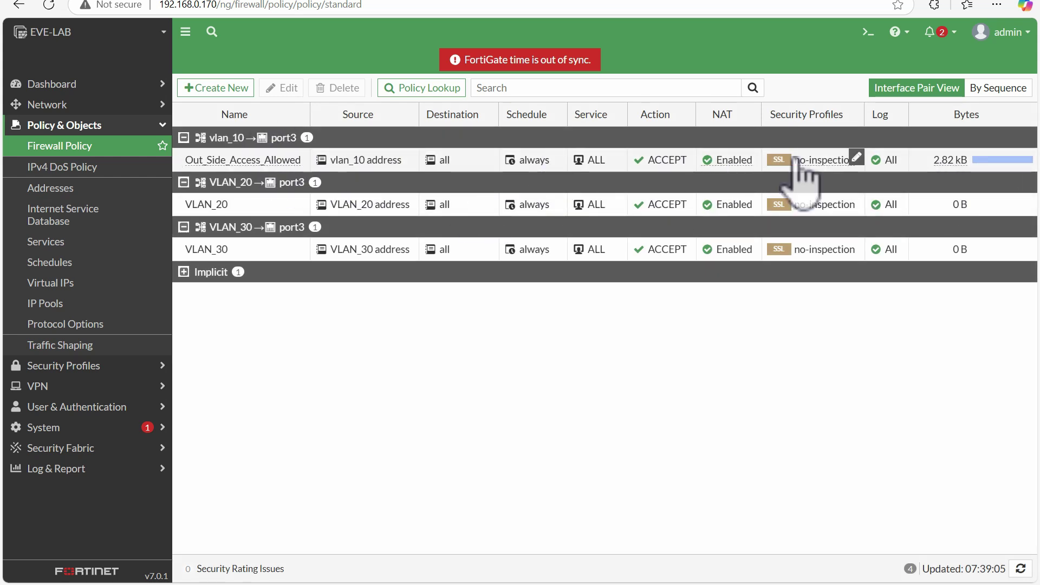
{"action": "mouse_move", "coordinate": [952, 172]}
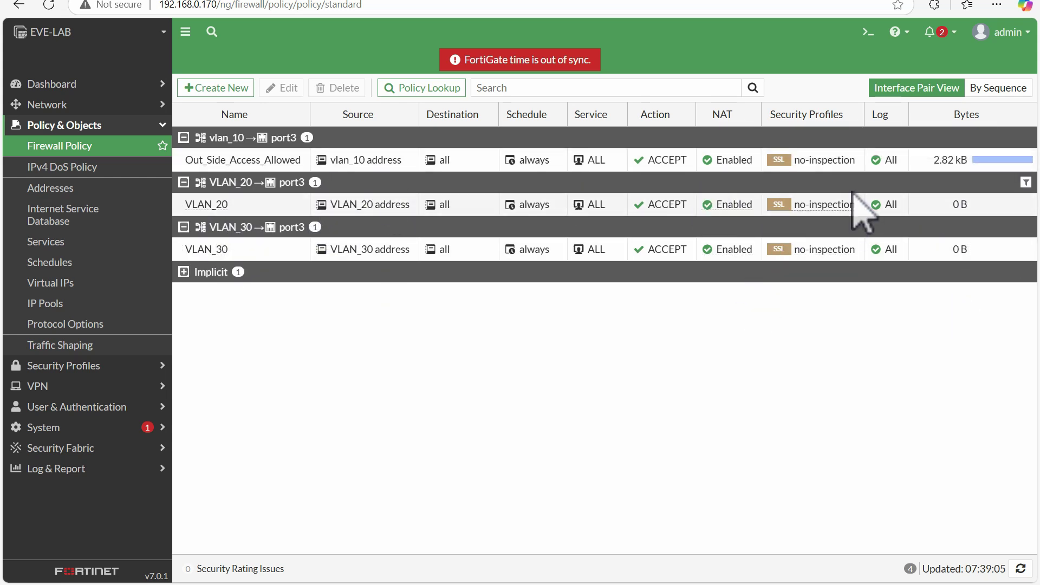
- On the VLAN 20 client, ping 5.5.5.5 and confirm 100% success
{"action": "left_click", "coordinate": [167, 3]}
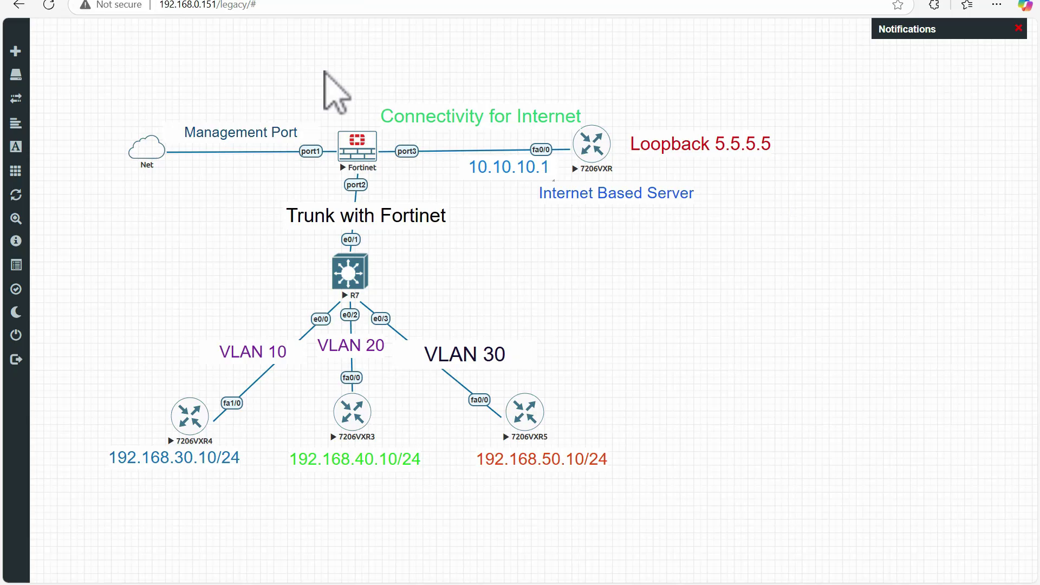
{"action": "left_click", "coordinate": [644, 581]}
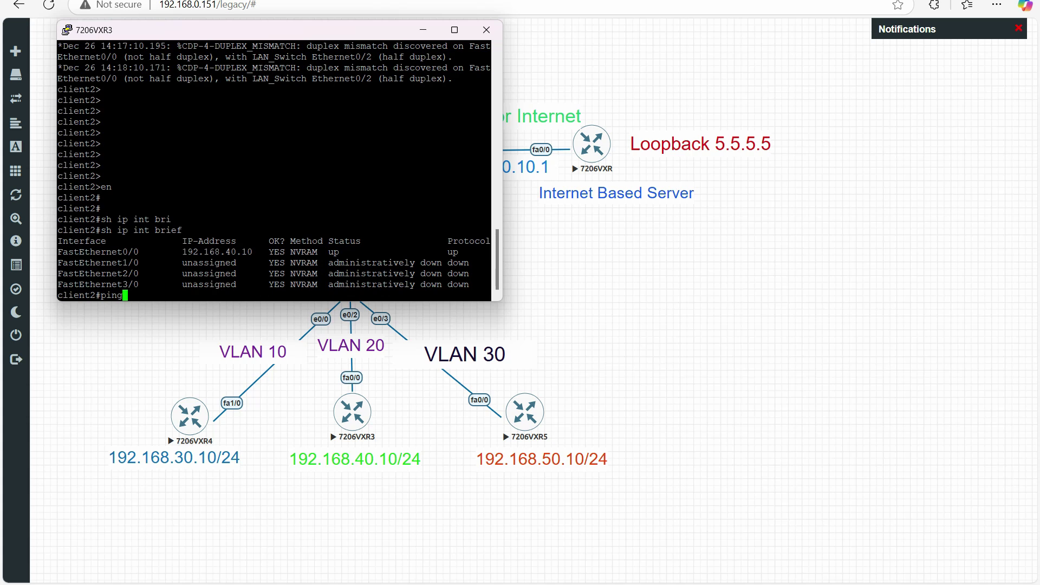
{"action": "type", "text": "ping 5.5.5.5"}
{"action": "key", "text": "Return"}
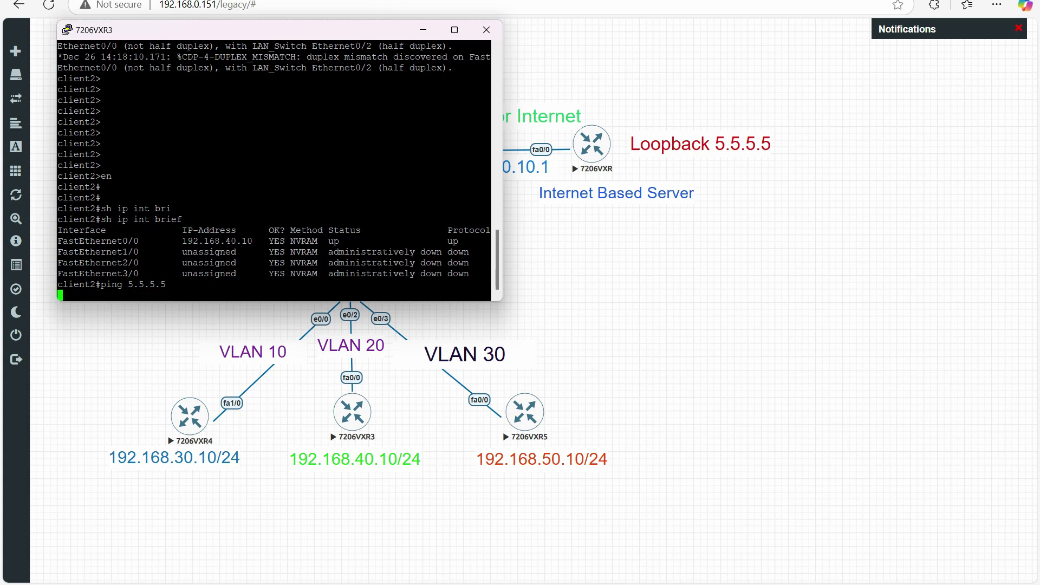
{"action": "left_click_drag", "start_coordinate": [461, 304], "coordinate": [57, 274]}
{"action": "left_click", "coordinate": [347, 230]}
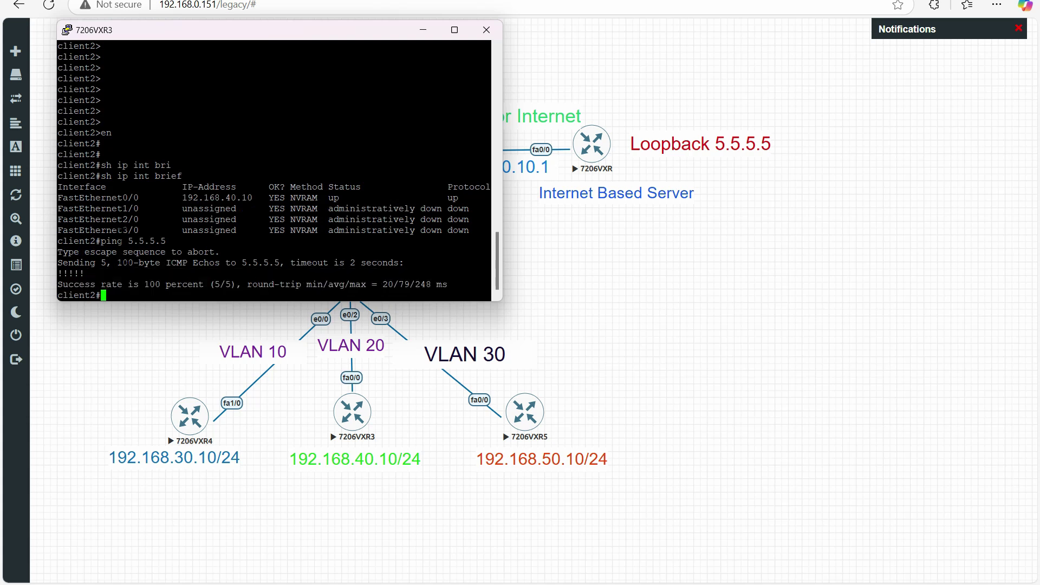
{"action": "left_click_drag", "start_coordinate": [111, 240], "coordinate": [491, 241]}
{"action": "left_click", "coordinate": [219, 301]}
- Telnet to 5.5.5.5 and log in to the Internet server
{"action": "type", "text": "te"}
{"action": "key", "text": "Tab"}
{"action": "type", "text": "l"}
{"action": "key", "text": "Tab"}
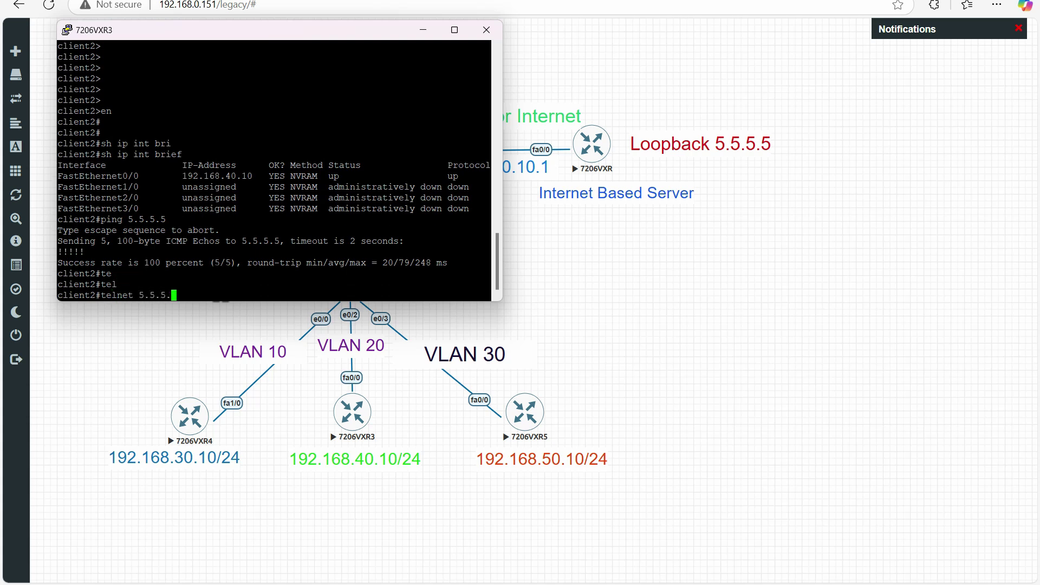
{"action": "type", "text": "5.5.5.5"}
{"action": "key", "text": "Return"}
{"action": "type", "text": "cisco"}
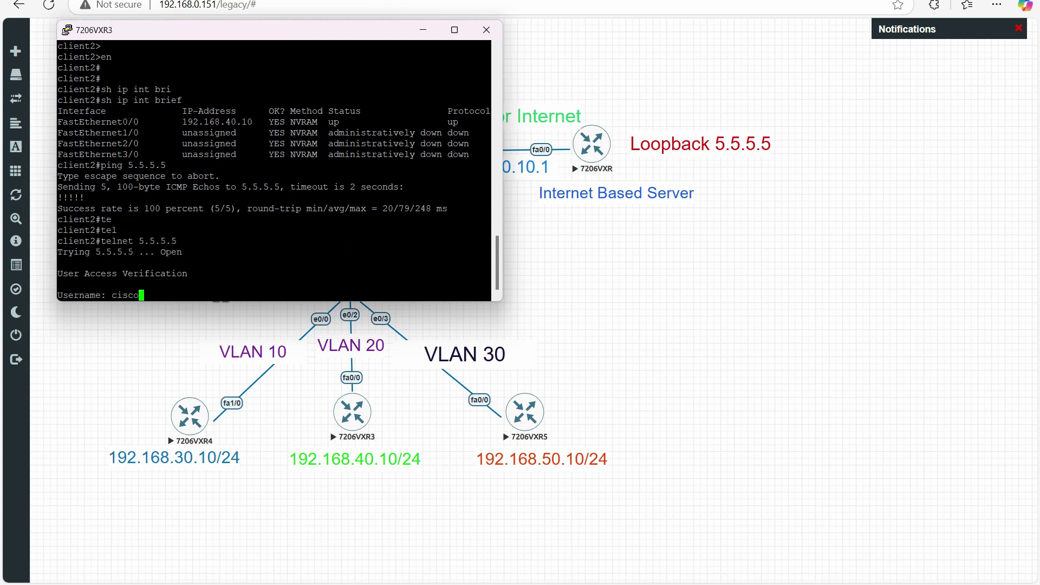
{"action": "key", "text": "Return"}
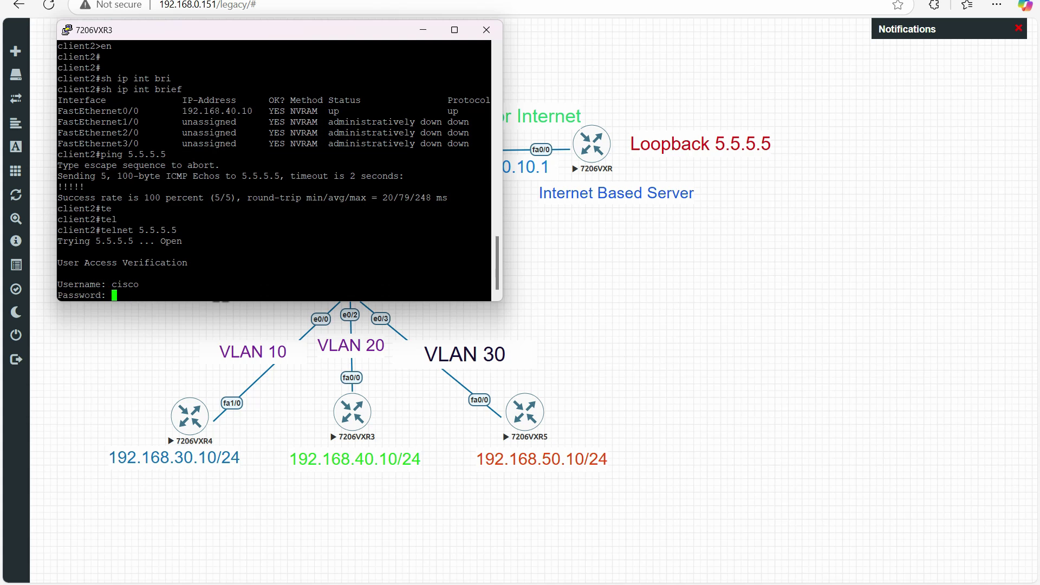
{"action": "key", "text": "Return"}
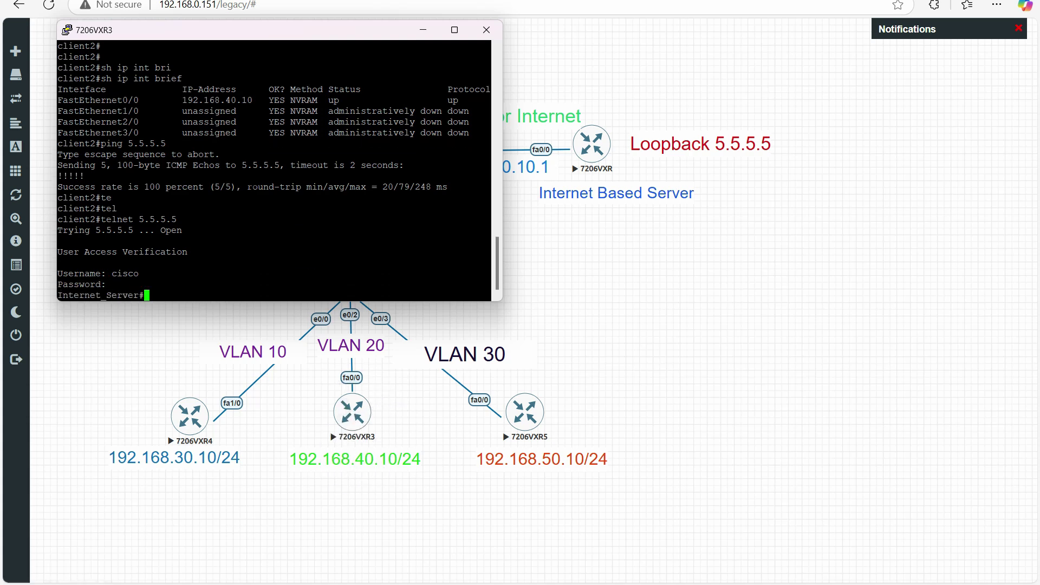
- Run 'end' and 'exit' to leave the telnet session, then close the client's PuTTY window
{"action": "type", "text": "end"}
{"action": "key", "text": "Return"}
{"action": "type", "text": "exit"}
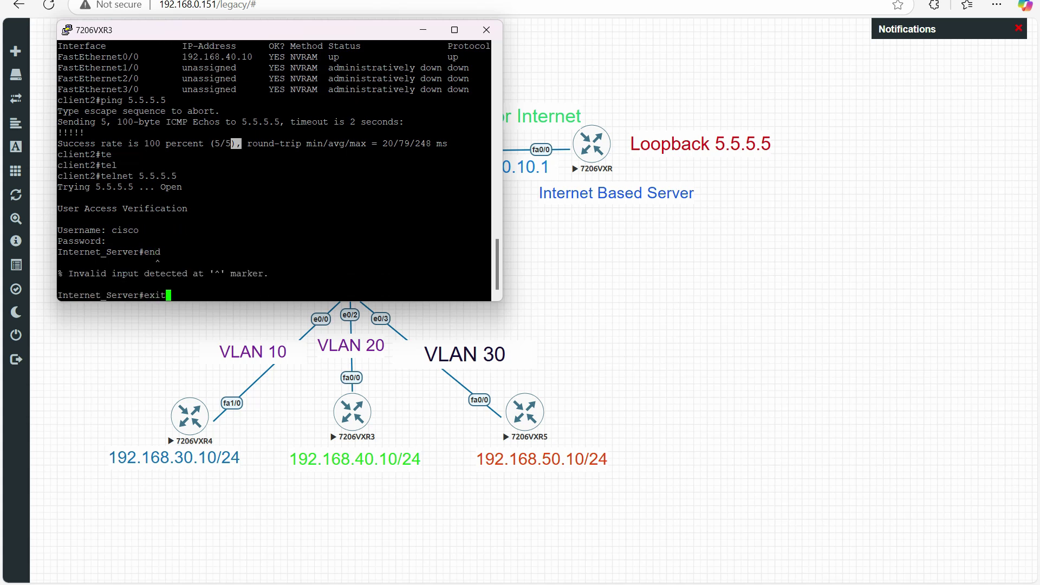
{"action": "key", "text": "Return"}
{"action": "left_click_drag", "start_coordinate": [144, 286], "coordinate": [200, 273]}
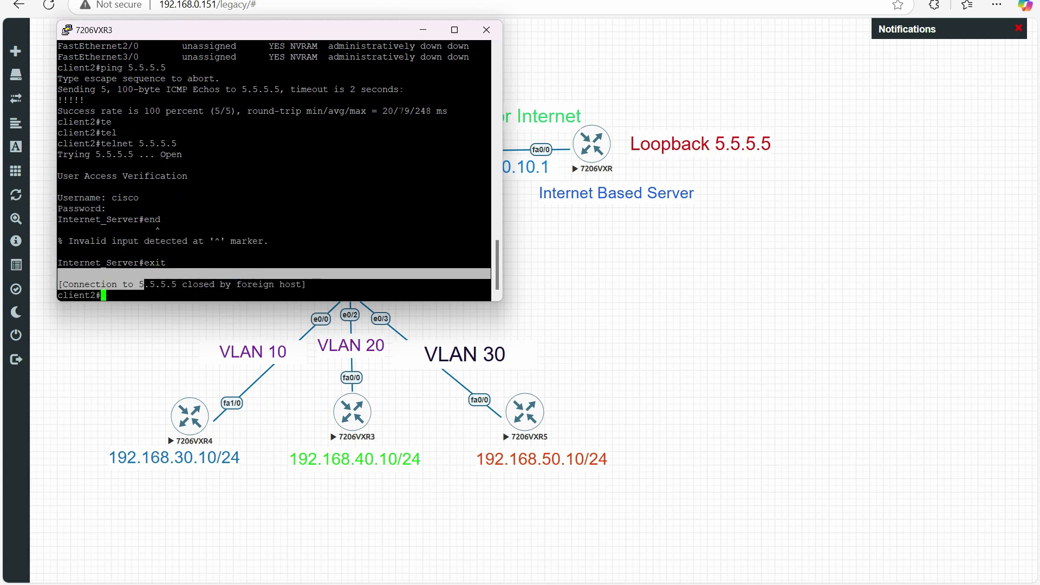
{"action": "left_click", "coordinate": [495, 37]}
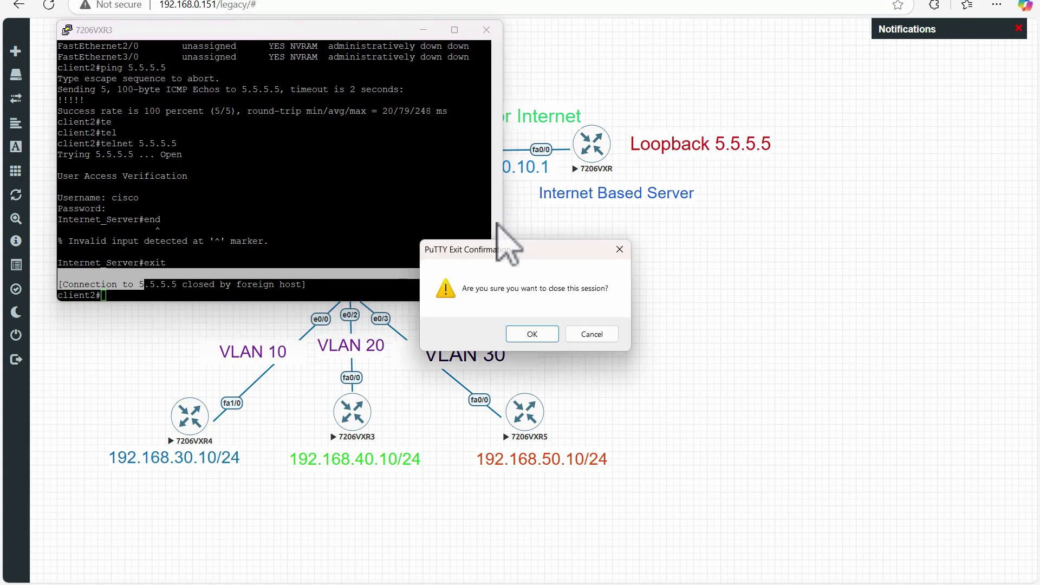
- Refresh the policy list and open VLAN_20 to confirm 2 hits and 3.98 kB of traffic
{"action": "left_click", "coordinate": [532, 334]}
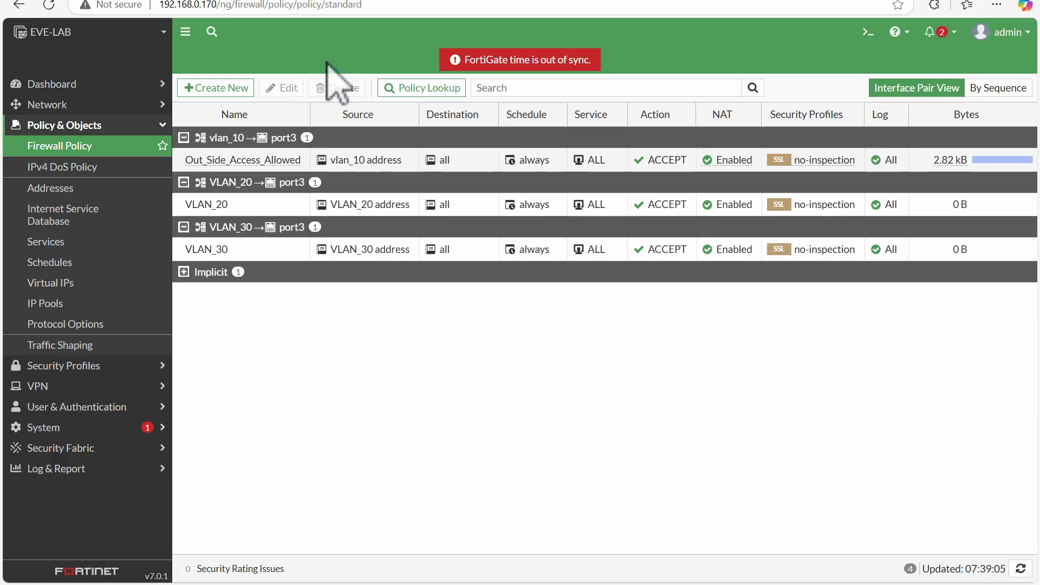
{"action": "left_click", "coordinate": [107, 147]}
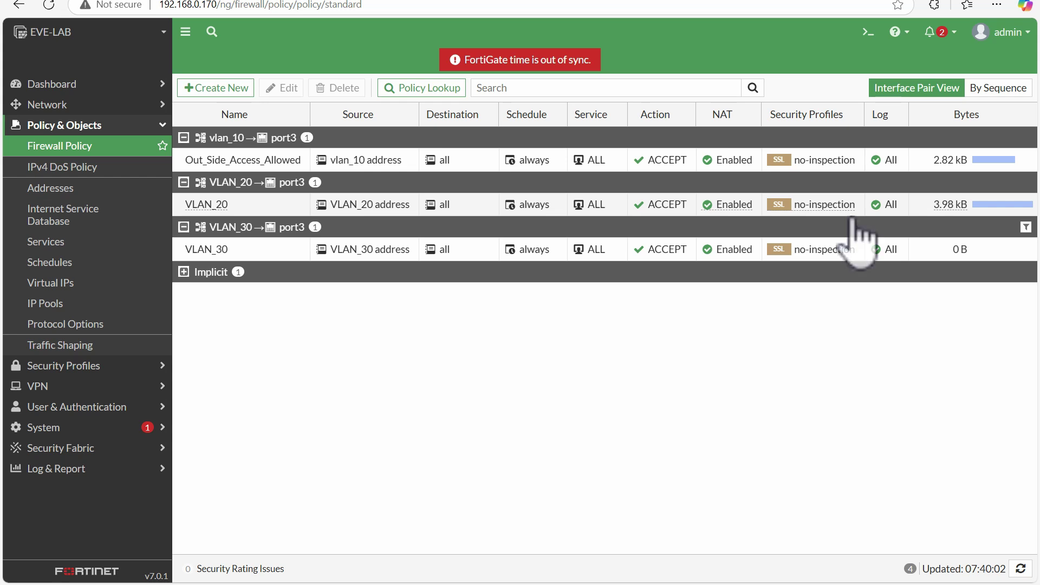
{"action": "mouse_move", "coordinate": [937, 209]}
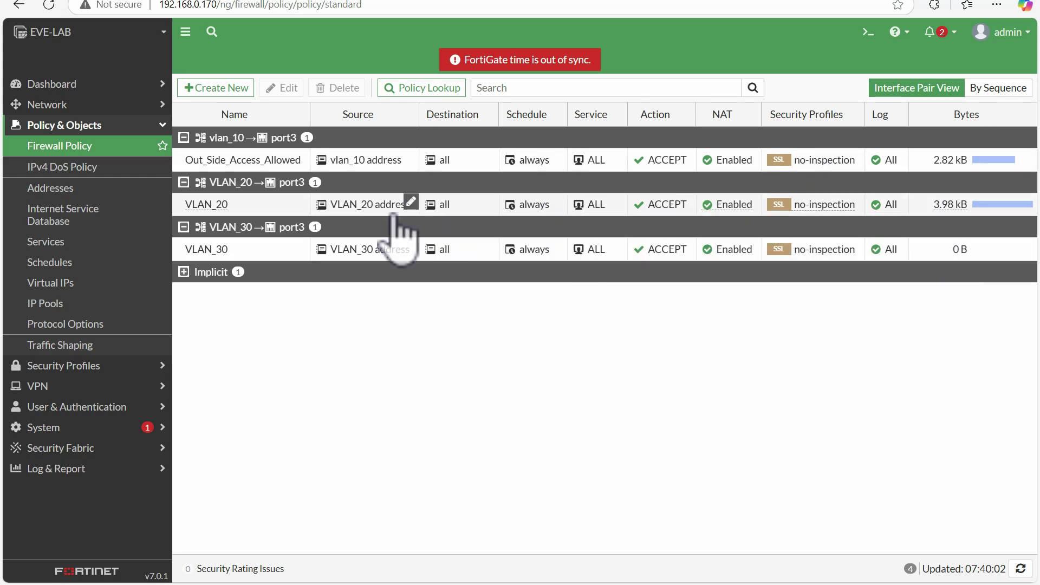
{"action": "double_click", "coordinate": [226, 206]}
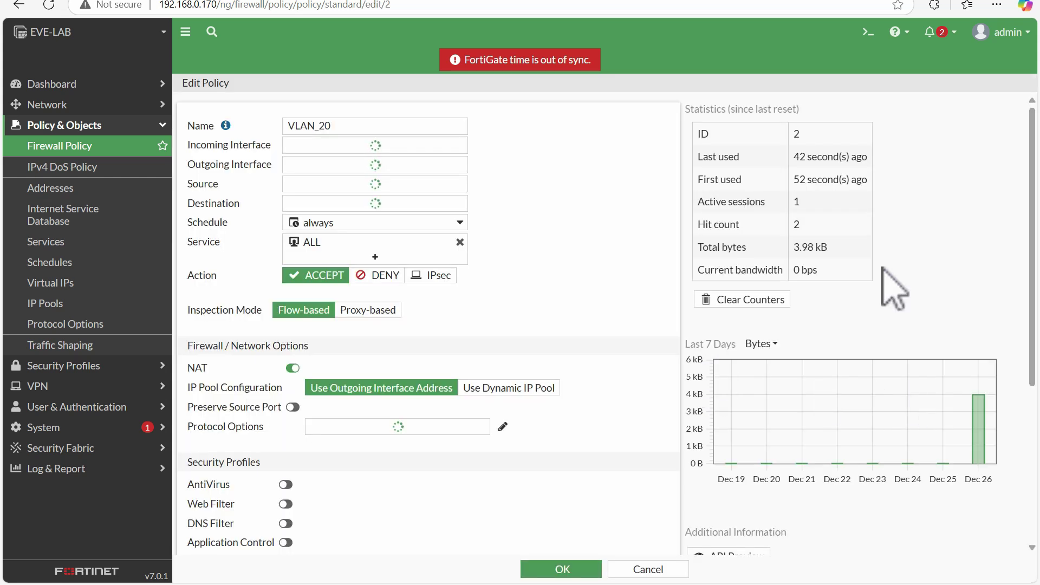
{"action": "left_click_drag", "start_coordinate": [793, 157], "coordinate": [861, 157]}
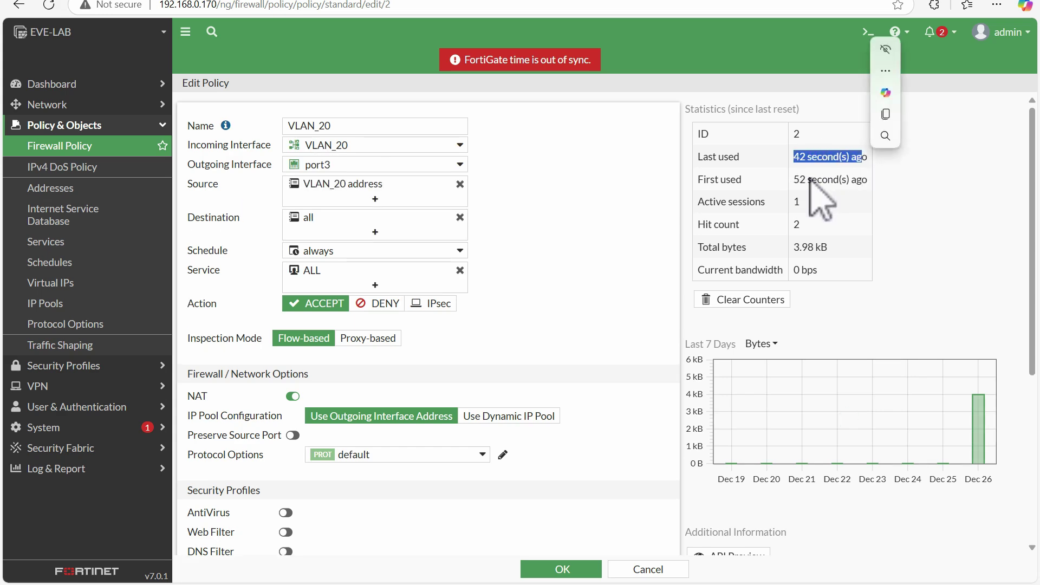
{"action": "scroll", "coordinate": [1016, 244], "scroll_direction": "down", "scroll_amount": 4}
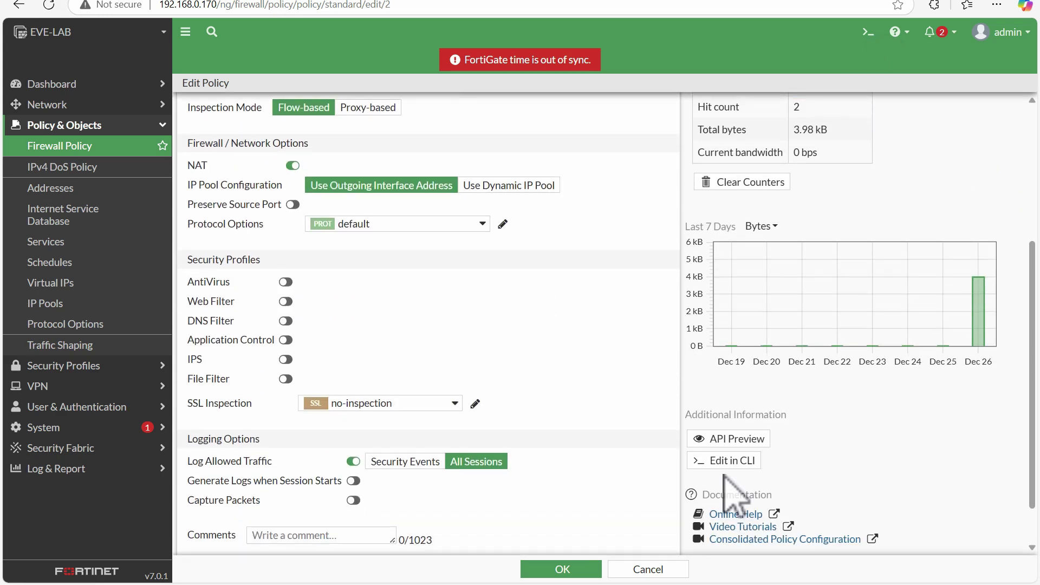
{"action": "left_click", "coordinate": [563, 570]}
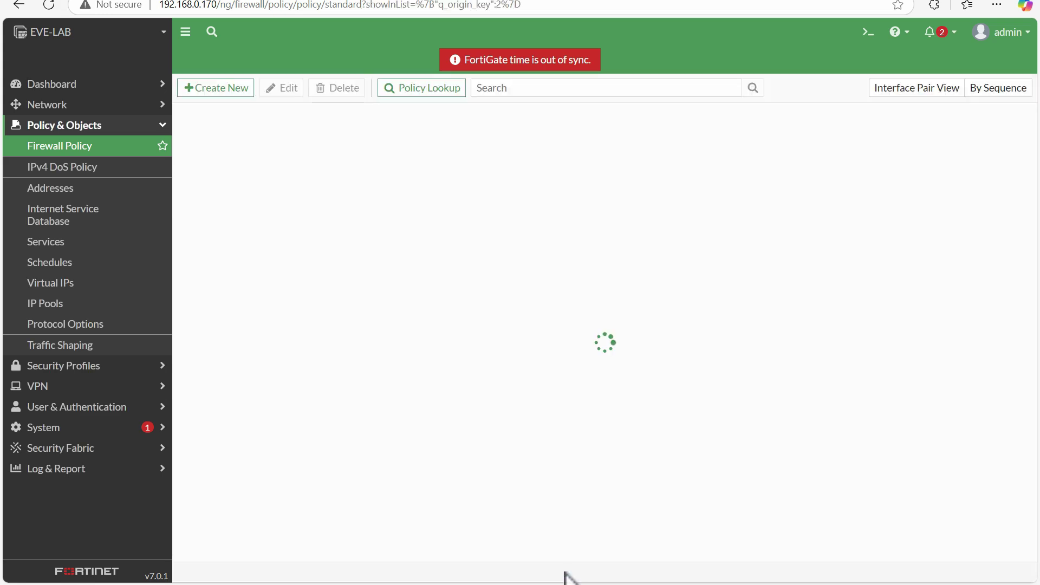
{"action": "left_click", "coordinate": [135, 3]}
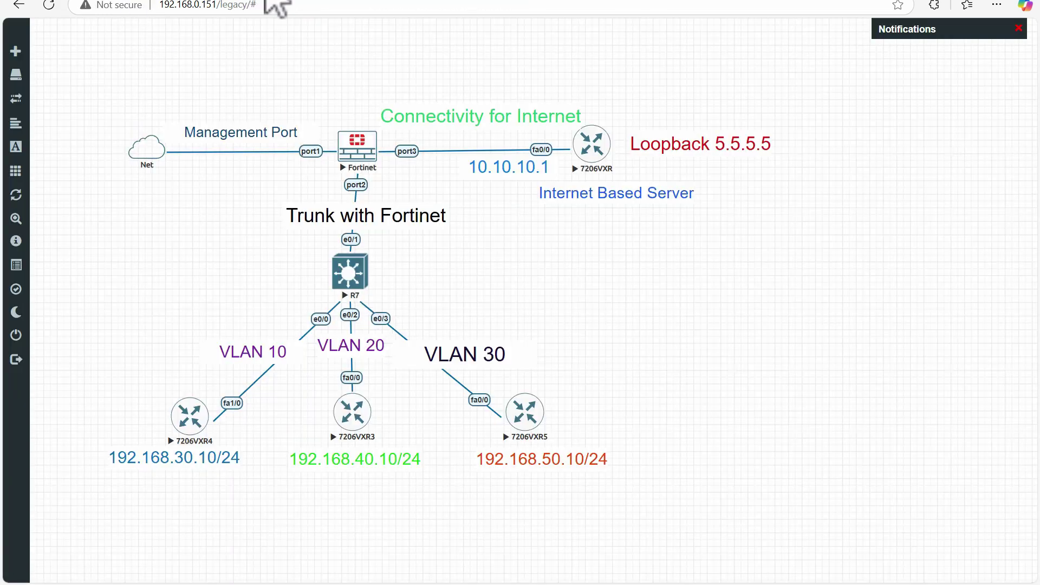
- Open router 7206VXR5's console in PuTTY and wake it to a prompt
{"action": "left_click_drag", "start_coordinate": [529, 412], "coordinate": [530, 411]}
{"action": "left_click", "coordinate": [530, 418]}
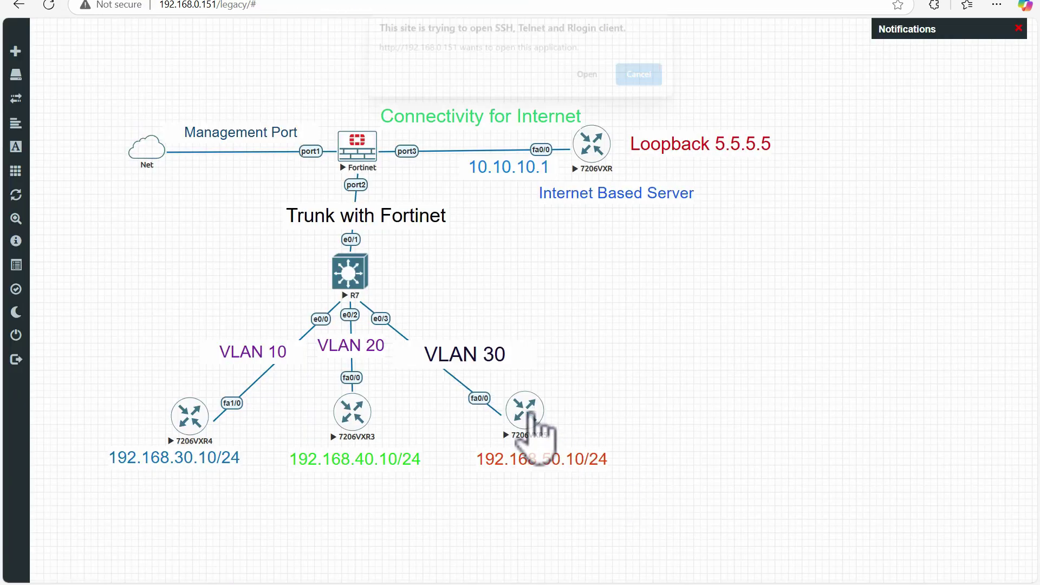
{"action": "left_click", "coordinate": [601, 74]}
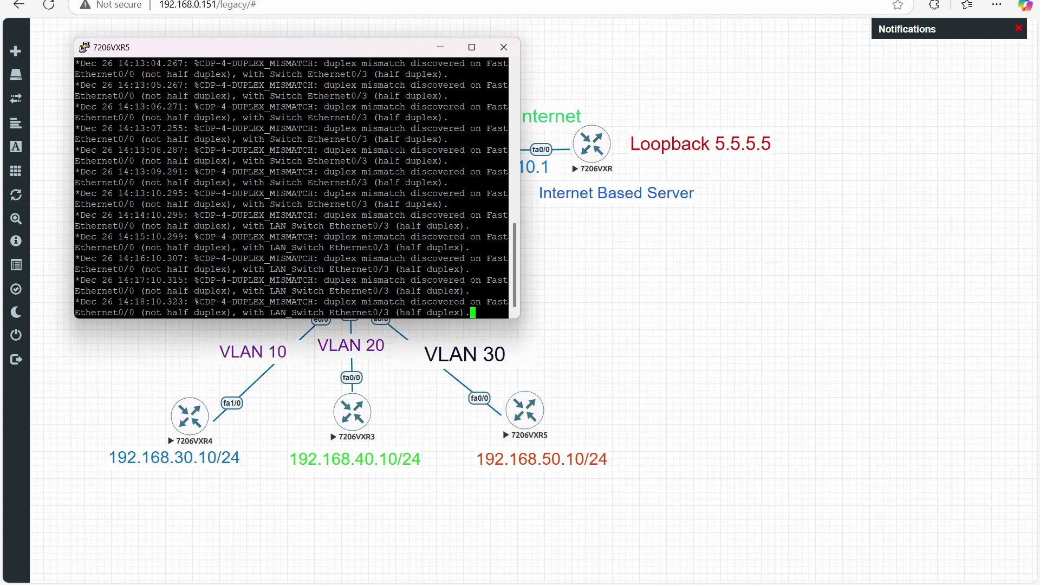
{"action": "key", "text": "Return"}
{"action": "key", "text": "Return"}
{"action": "key", "text": "Return"}
{"action": "key", "text": "Return"}
{"action": "key", "text": "Return"}
{"action": "key", "text": "Return"}
{"action": "key", "text": "Return"}
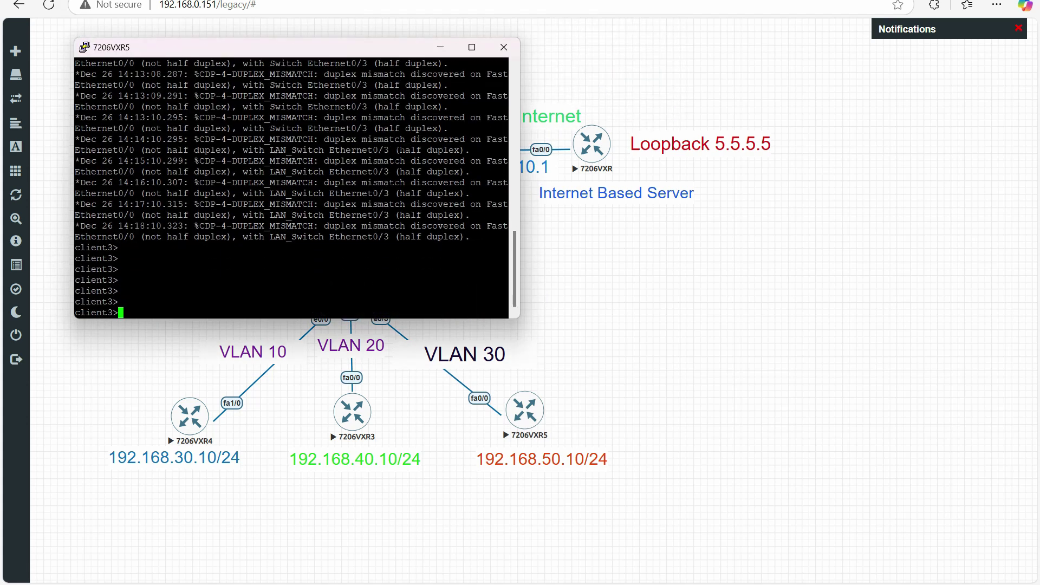
- Enter privileged mode and run 'sh ip int bri' to confirm FastEthernet0/0 is 192.168.50.10
{"action": "type", "text": "en"}
{"action": "key", "text": "Return"}
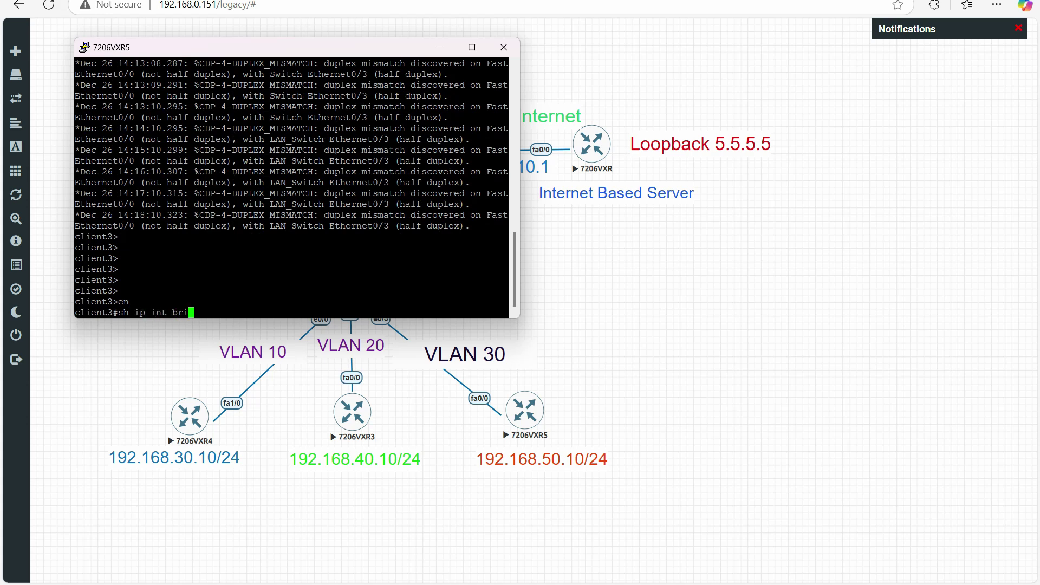
{"action": "type", "text": "sh ip int bri"}
{"action": "key", "text": "Return"}
{"action": "left_click_drag", "start_coordinate": [275, 269], "coordinate": [216, 269]}
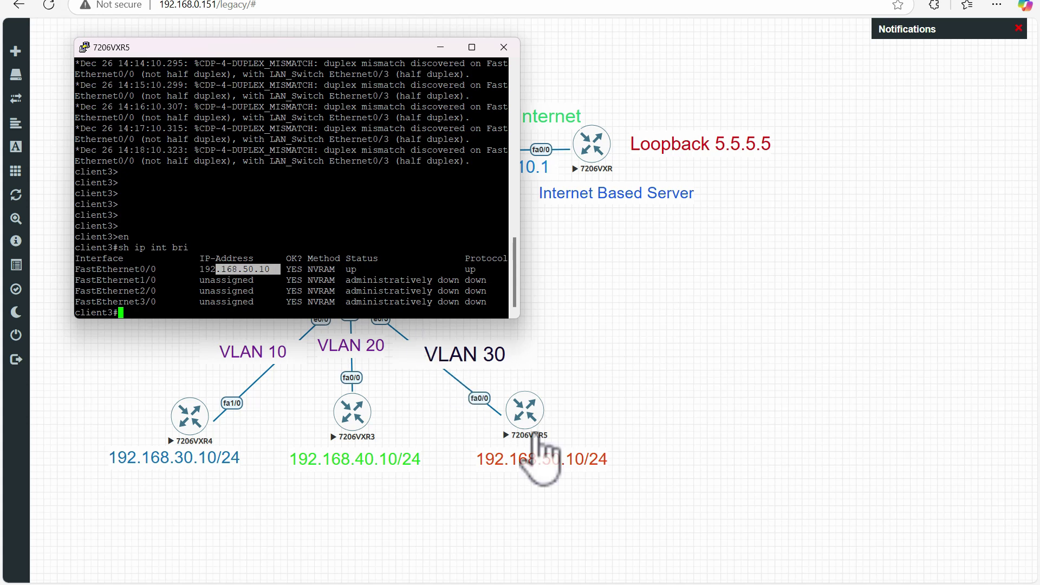
{"action": "left_click", "coordinate": [352, 163]}
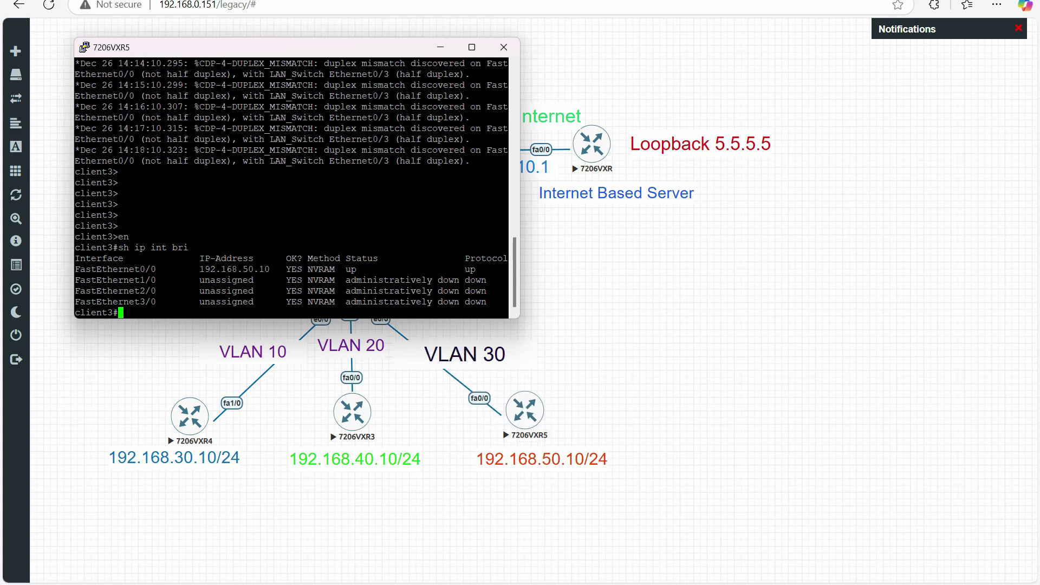
- Check the FortiGate VLAN_30 policy, still at 0 B, then return to the lab topology
{"action": "type", "text": "p"}
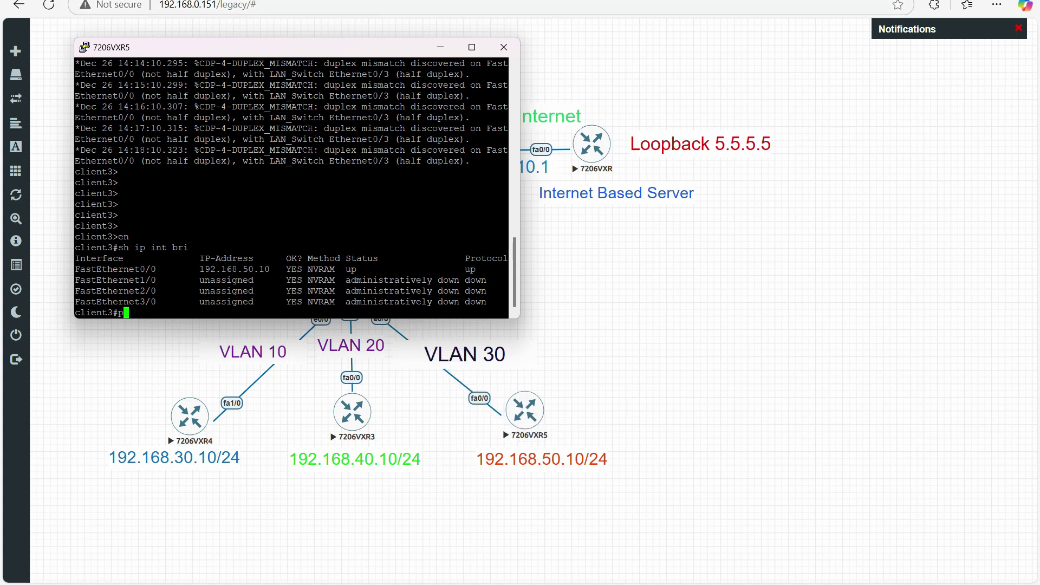
{"action": "type", "text": "ing"}
{"action": "left_click", "coordinate": [305, 5]}
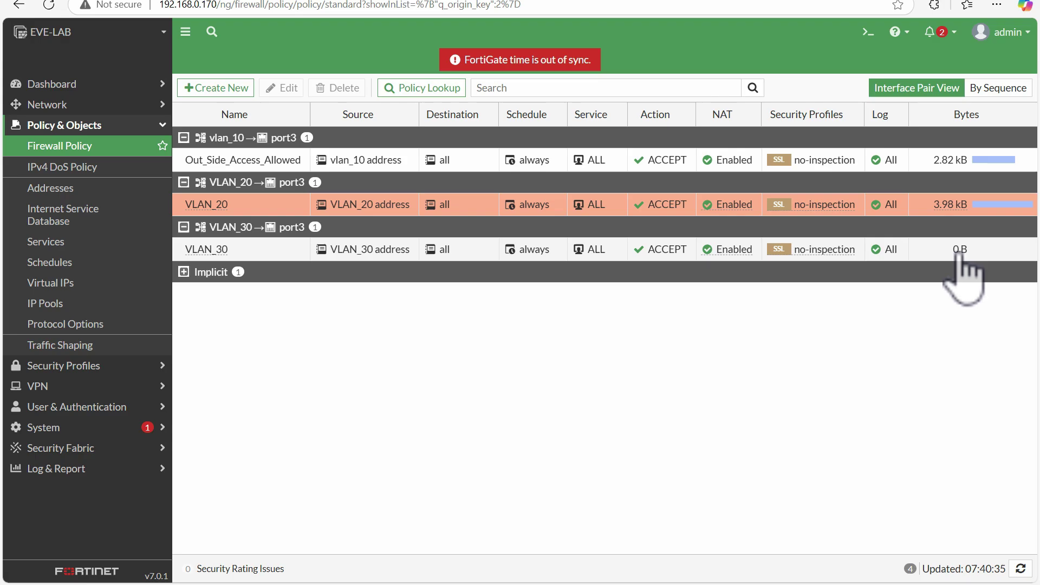
{"action": "left_click", "coordinate": [178, 5]}
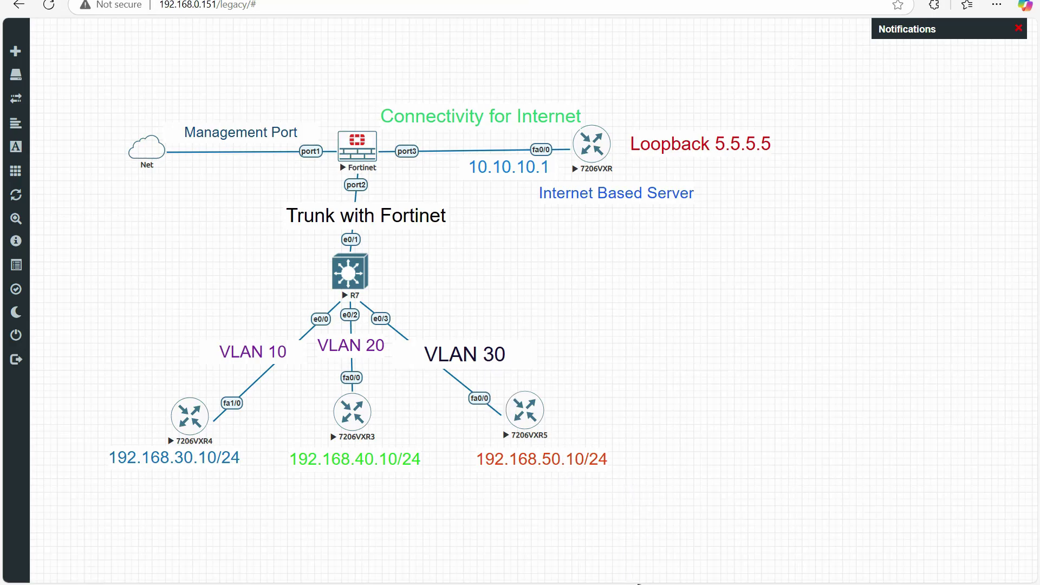
- From client3, ping 5.5.5.5 successfully
{"action": "key", "text": "alt+Tab"}
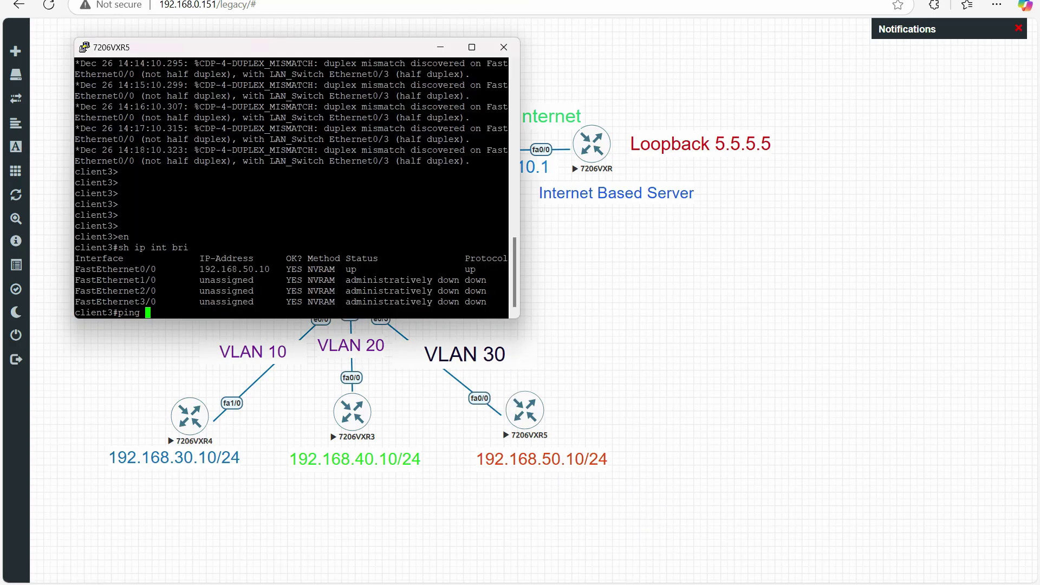
{"action": "type", "text": "ping 5.5.5.5"}
{"action": "key", "text": "Return"}
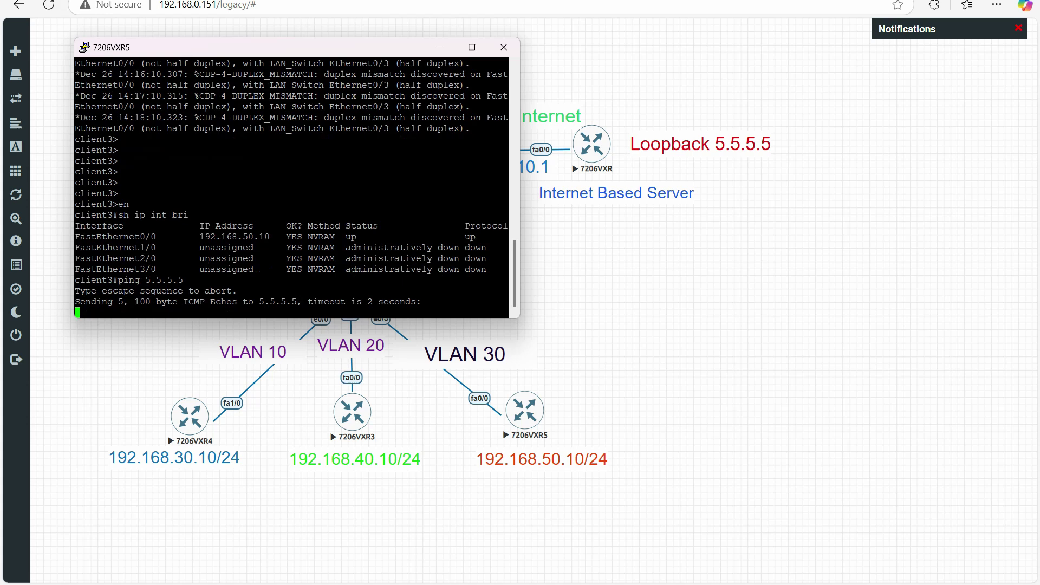
- Telnet from client3 to 5.5.5.5 and log into the internet server
{"action": "type", "text": "te"}
{"action": "key", "text": "Tab"}
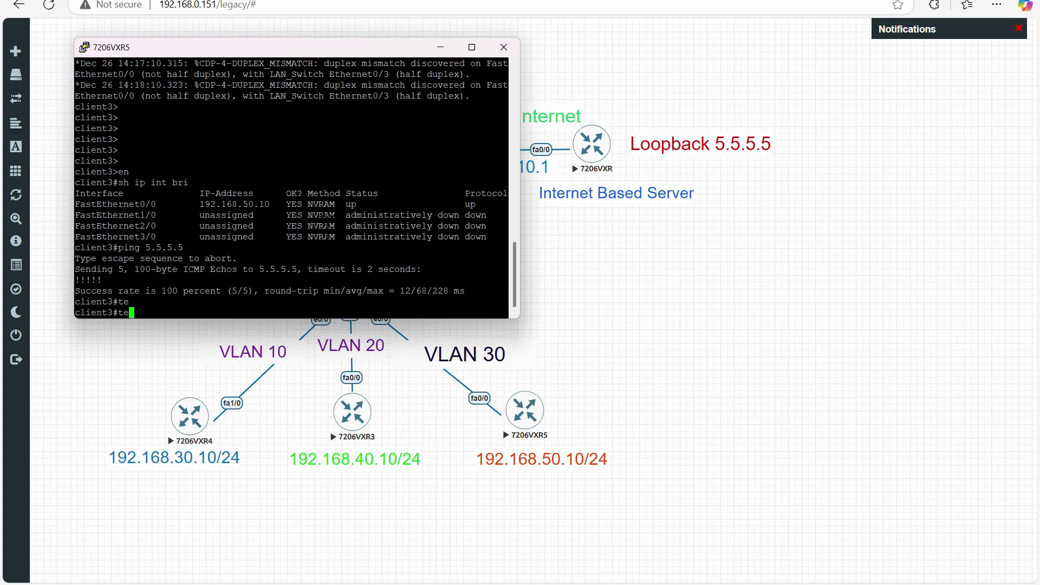
{"action": "type", "text": "l"}
{"action": "key", "text": "Tab"}
{"action": "type", "text": "192"}
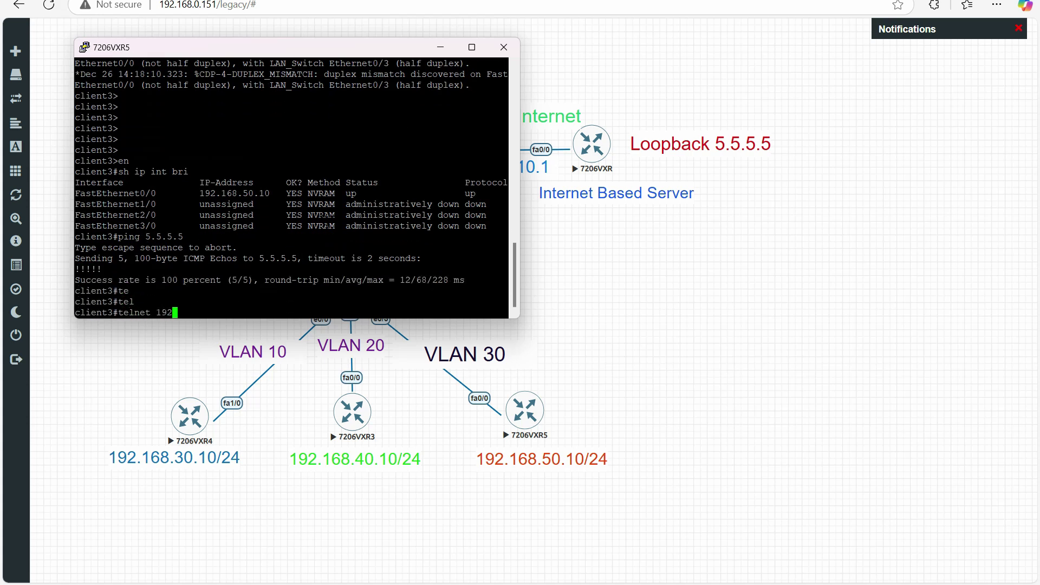
{"action": "type", "text": ".16"}
{"action": "key", "text": "BackSpace"}
{"action": "key", "text": "BackSpace"}
{"action": "key", "text": "BackSpace"}
{"action": "key", "text": "BackSpace"}
{"action": "key", "text": "BackSpace"}
{"action": "key", "text": "BackSpace"}
{"action": "type", "text": "5.5.5.5"}
{"action": "key", "text": "Return"}
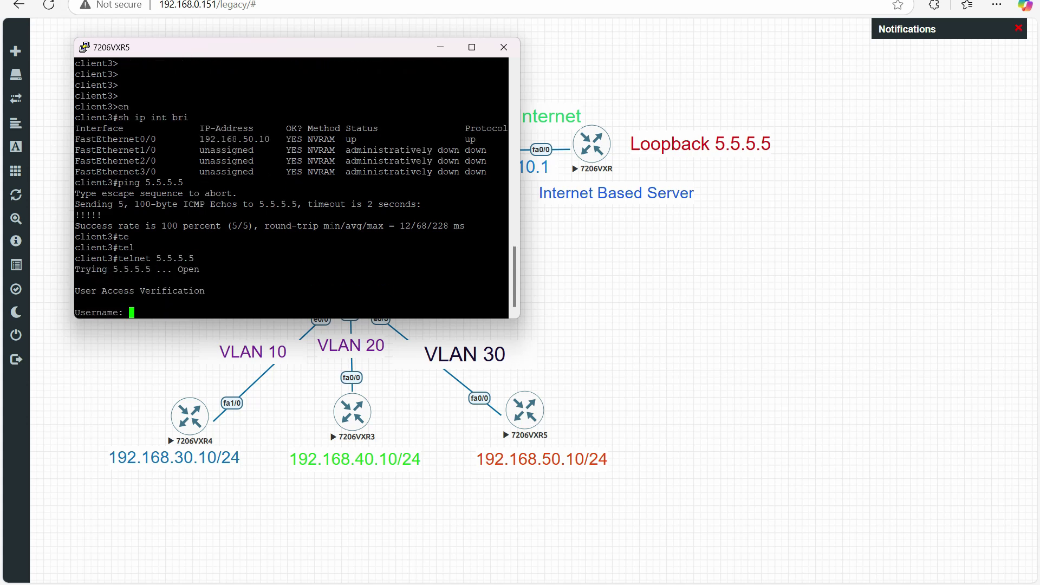
{"action": "type", "text": "cisco"}
{"action": "key", "text": "Return"}
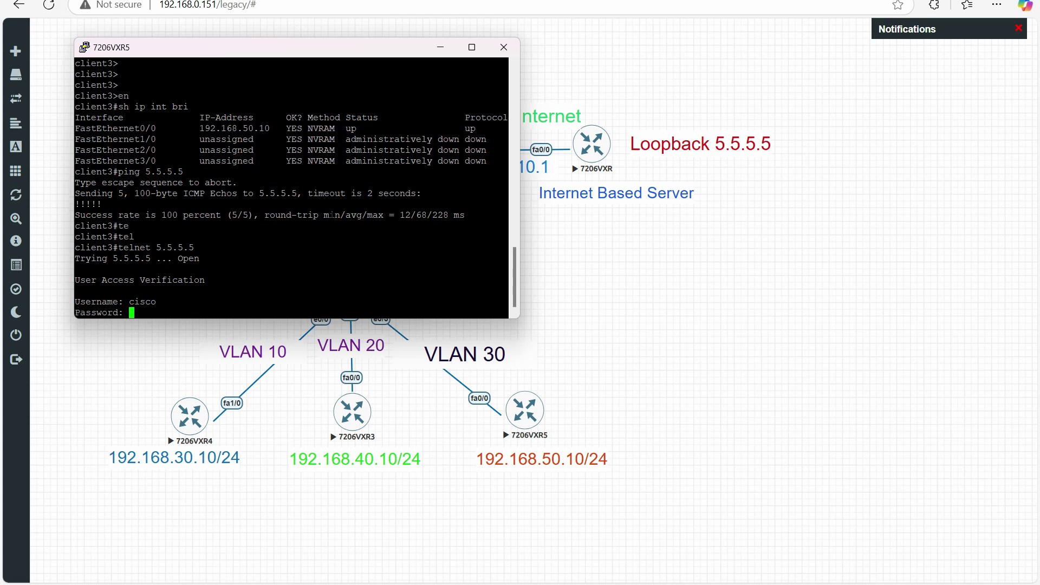
{"action": "key", "text": "Return"}
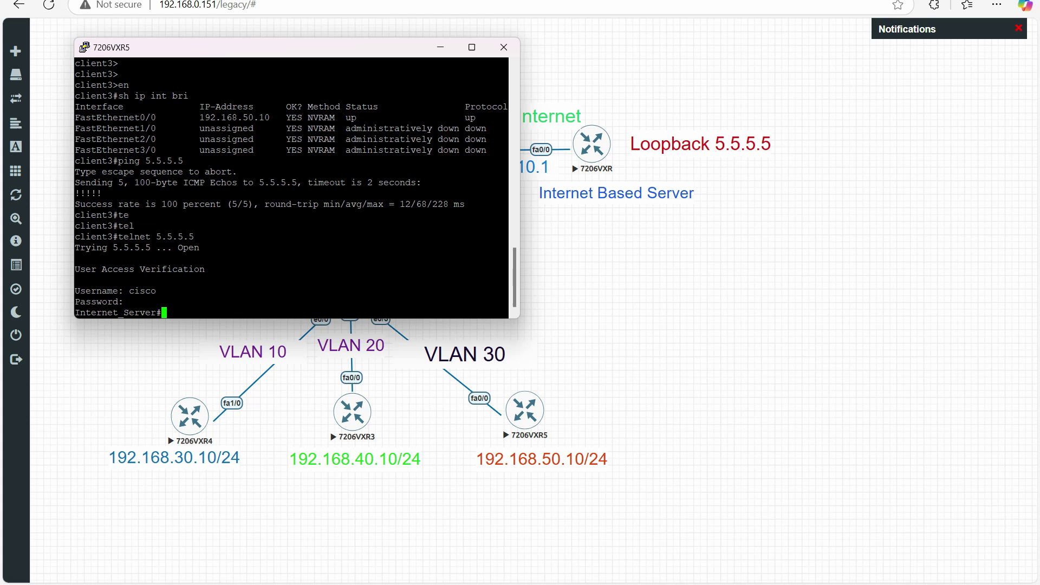
- Run 'sh ip int brief' to confirm Loopback1 is 5.5.5.5, then exit the telnet session
{"action": "type", "text": "sh ip int br"}
{"action": "key", "text": "Tab"}
{"action": "key", "text": "Return"}
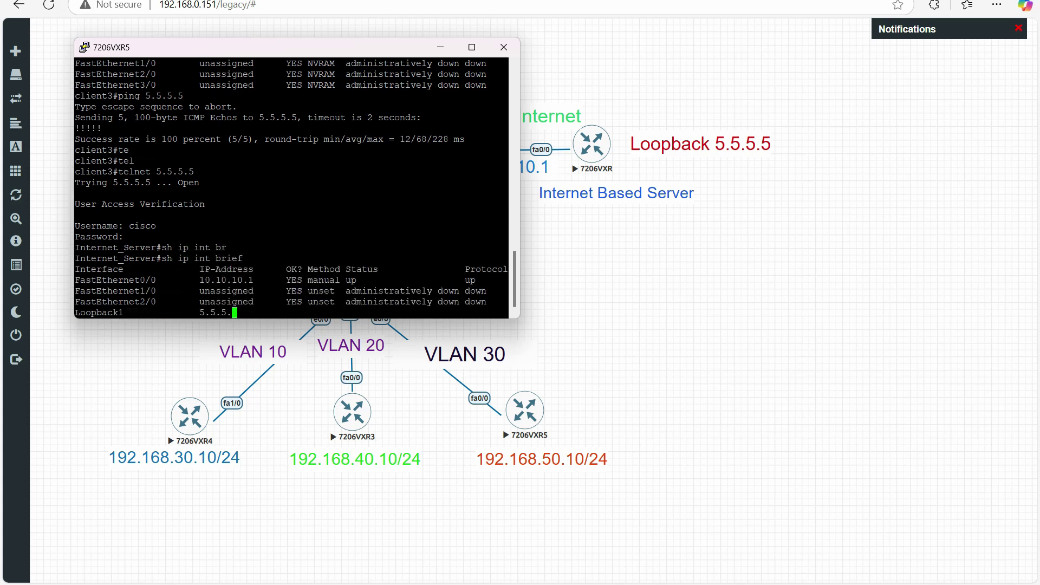
{"action": "left_click_drag", "start_coordinate": [178, 301], "coordinate": [248, 301]}
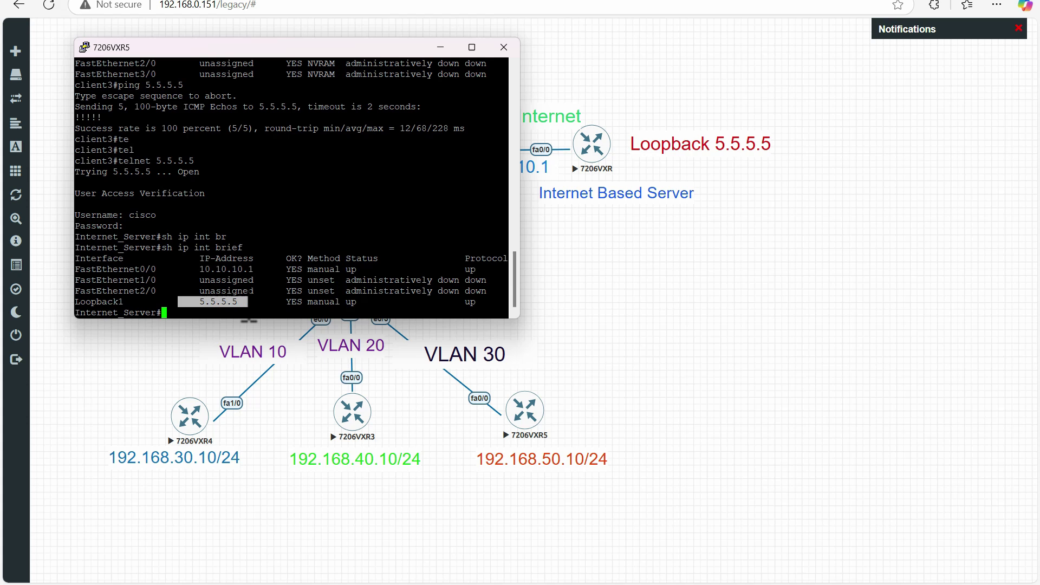
{"action": "left_click_drag", "start_coordinate": [129, 160], "coordinate": [217, 161]}
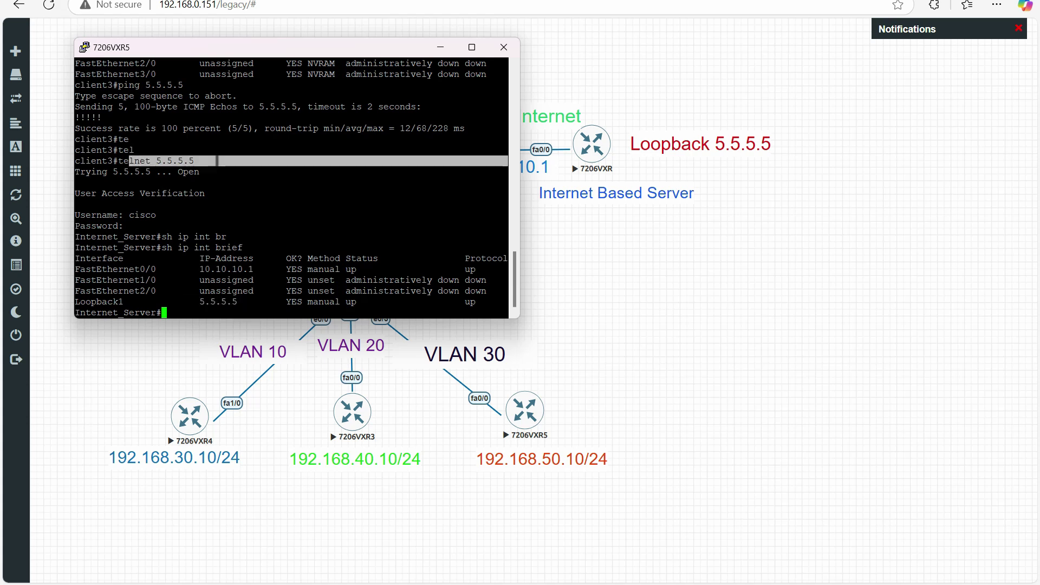
{"action": "left_click", "coordinate": [203, 241]}
{"action": "type", "text": "e"}
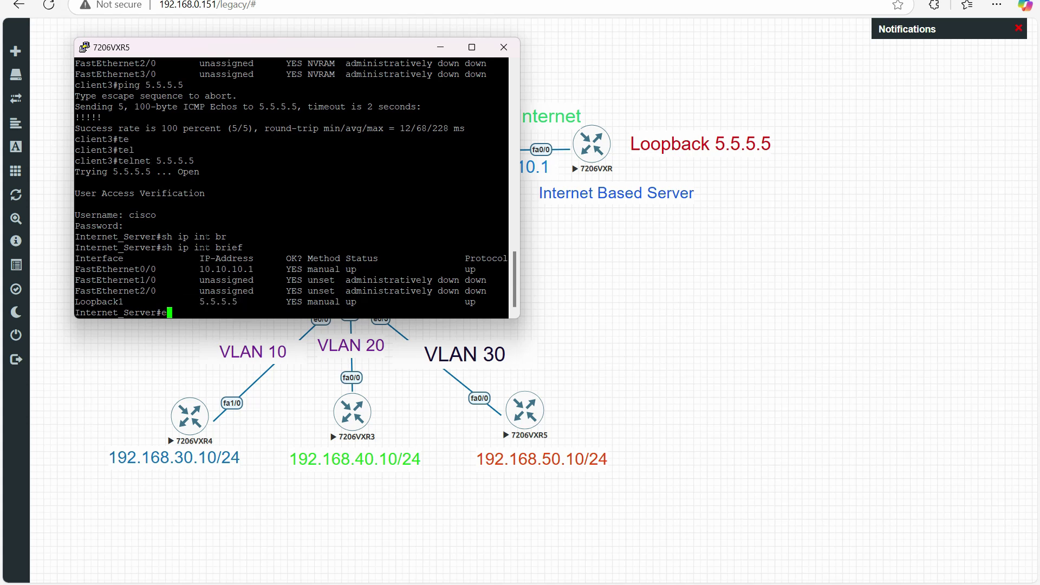
{"action": "type", "text": "xit"}
{"action": "key", "text": "Return"}
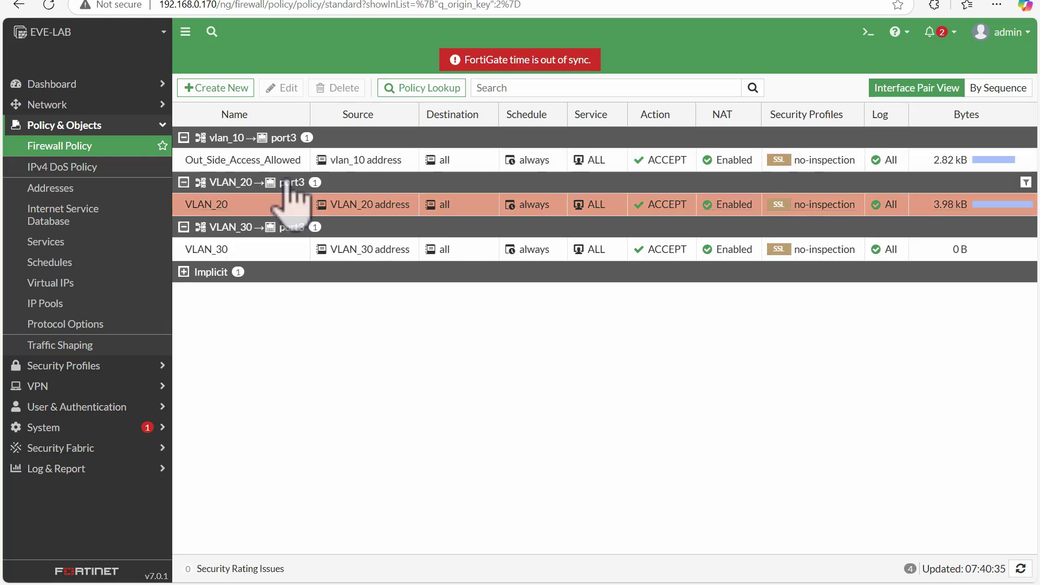
- Reload the firewall policies and open VLAN_30, showing 5.38 kB of traffic and 2 hits
{"action": "left_click", "coordinate": [102, 152]}
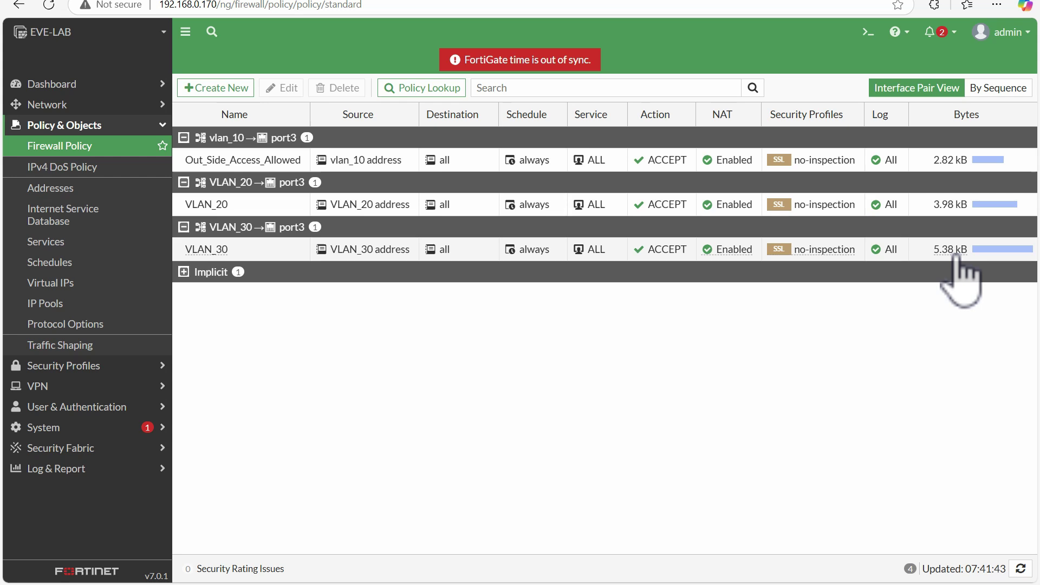
{"action": "mouse_move", "coordinate": [955, 259]}
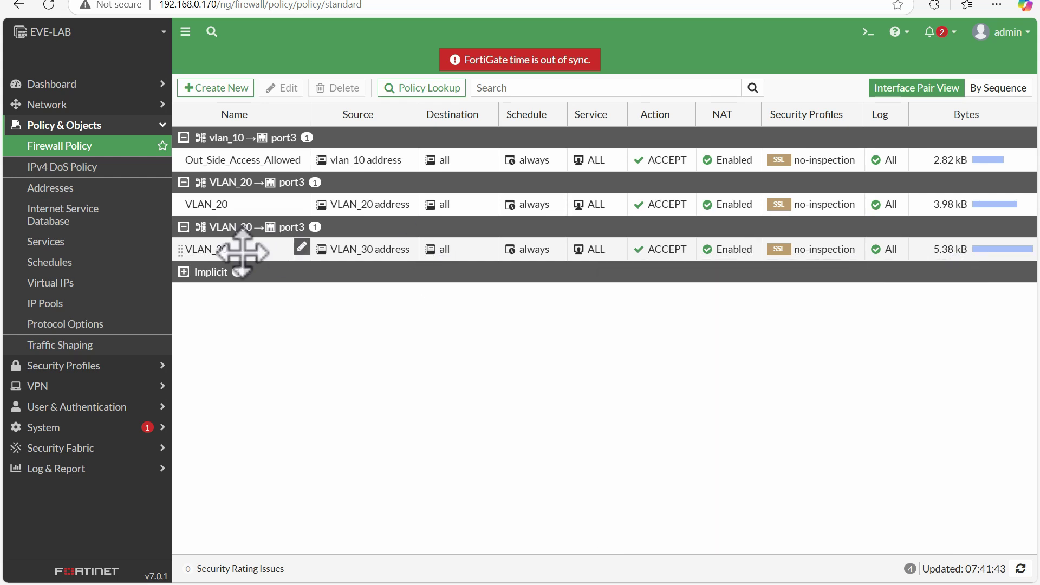
{"action": "left_click", "coordinate": [215, 254]}
{"action": "double_click", "coordinate": [216, 252]}
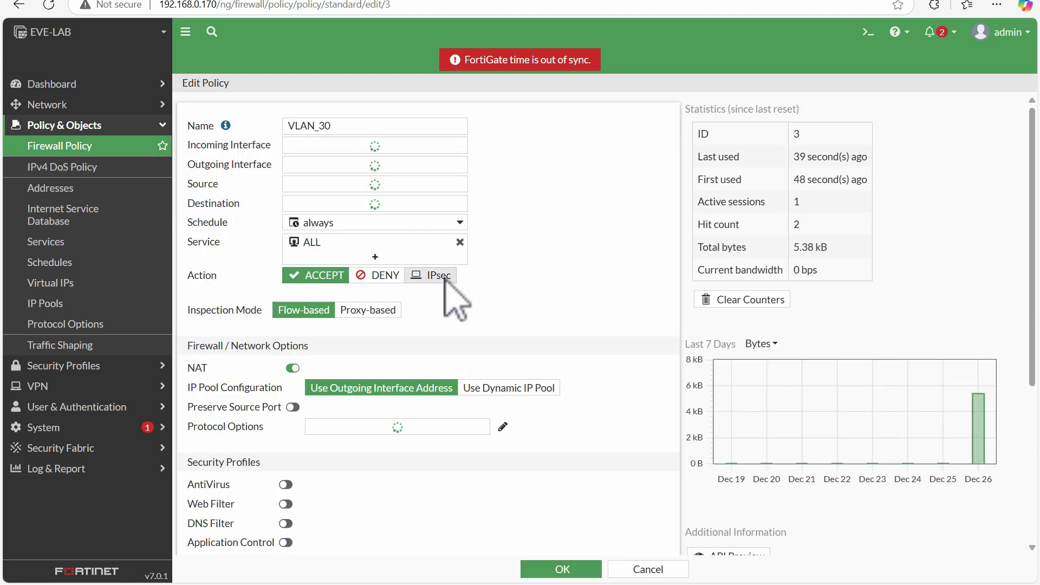
{"action": "left_click_drag", "start_coordinate": [796, 180], "coordinate": [882, 190]}
- Start a capture on the Fortinet node's port2 trunk and allow wireshark_wrapper to launch
{"action": "left_click", "coordinate": [114, 3]}
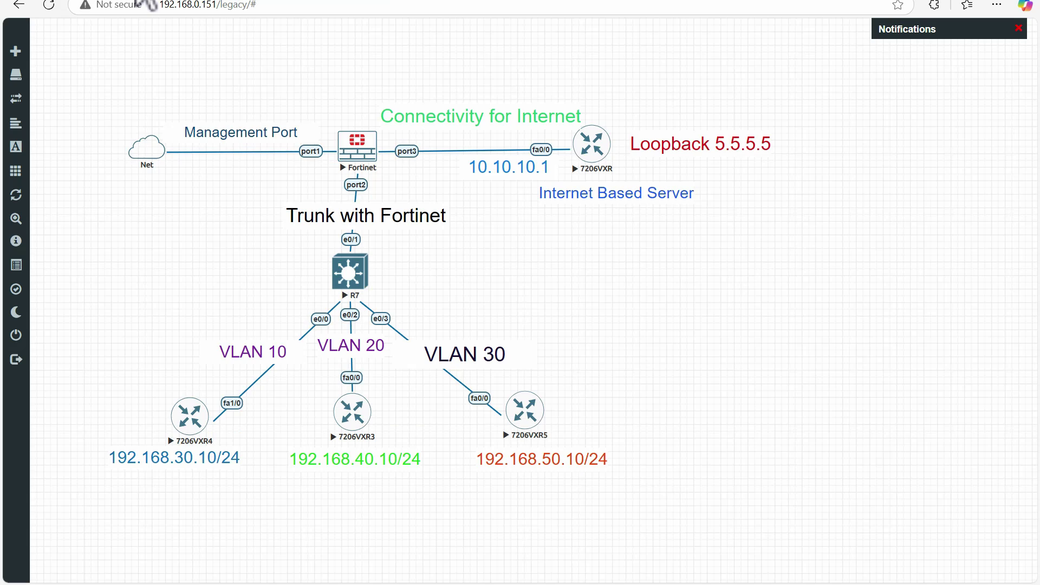
{"action": "left_click", "coordinate": [357, 142]}
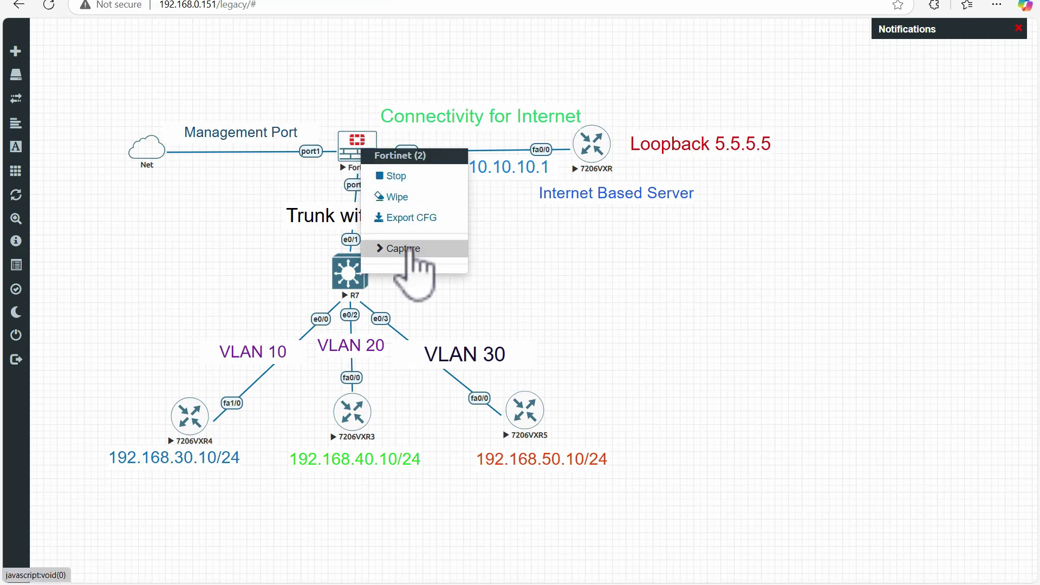
{"action": "mouse_move", "coordinate": [417, 250]}
{"action": "left_click", "coordinate": [487, 266]}
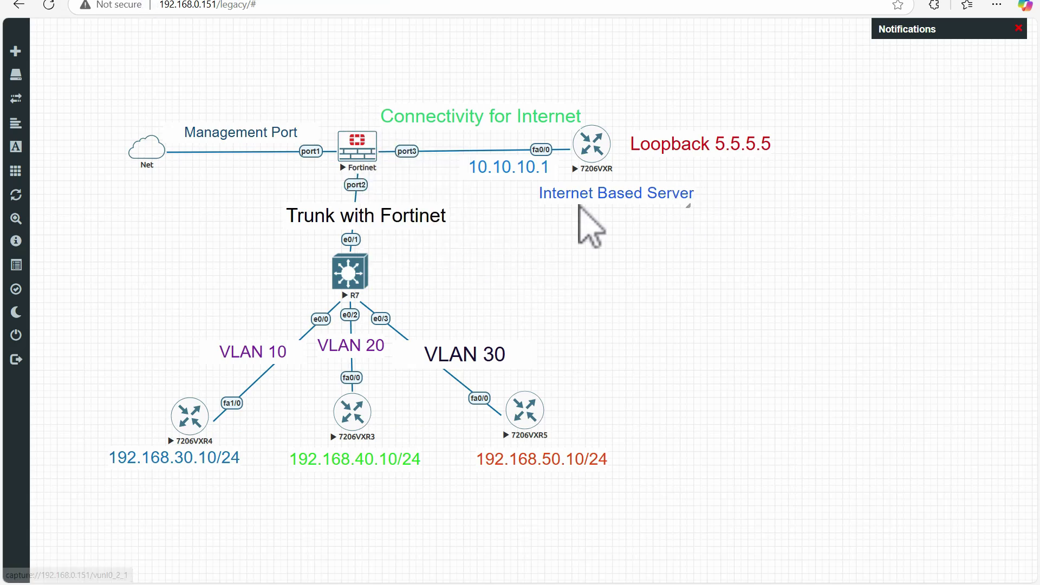
{"action": "left_click", "coordinate": [360, 153]}
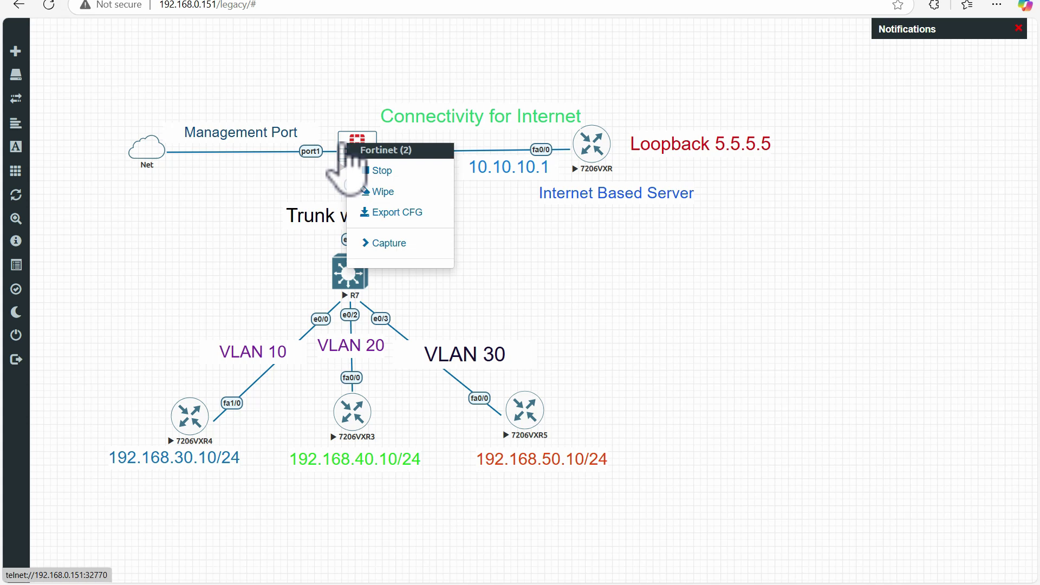
{"action": "mouse_move", "coordinate": [390, 245]}
{"action": "left_click", "coordinate": [473, 261]}
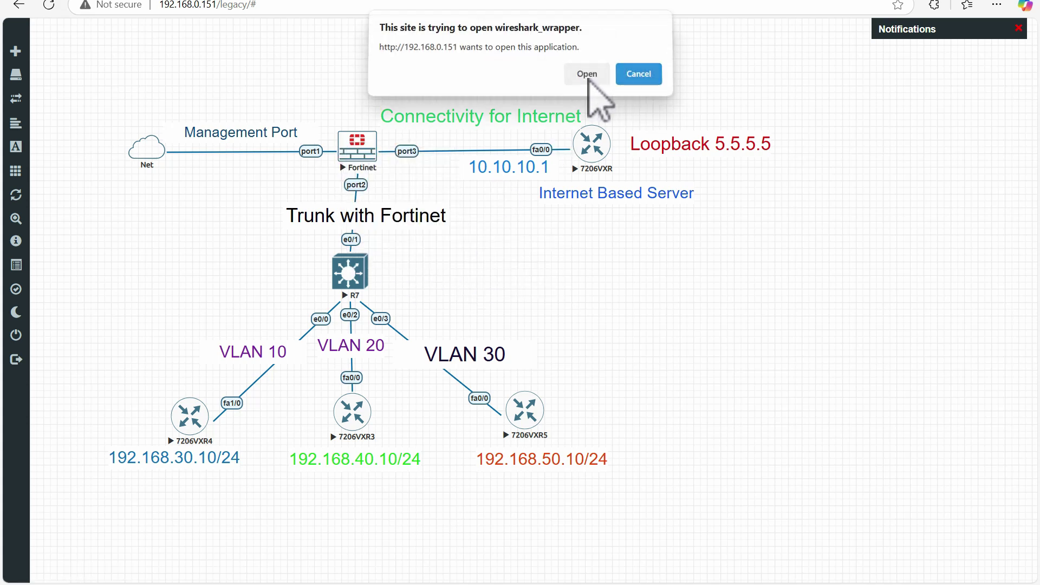
{"action": "left_click", "coordinate": [582, 79]}
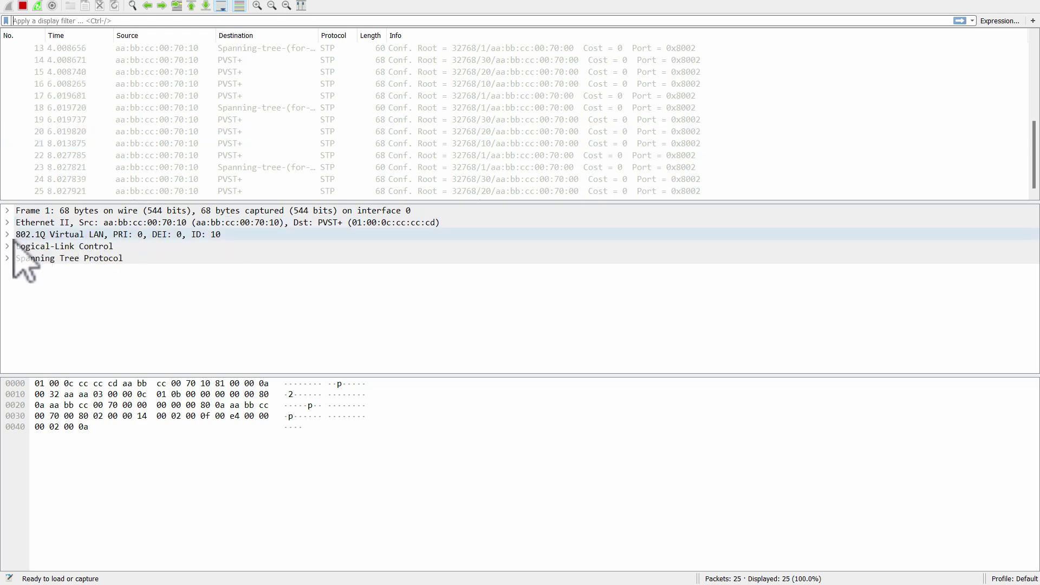
- Expand the 802.1Q Virtual LAN header and rerun telnet 5.5.5.5 from client3
{"action": "left_click", "coordinate": [215, 235]}
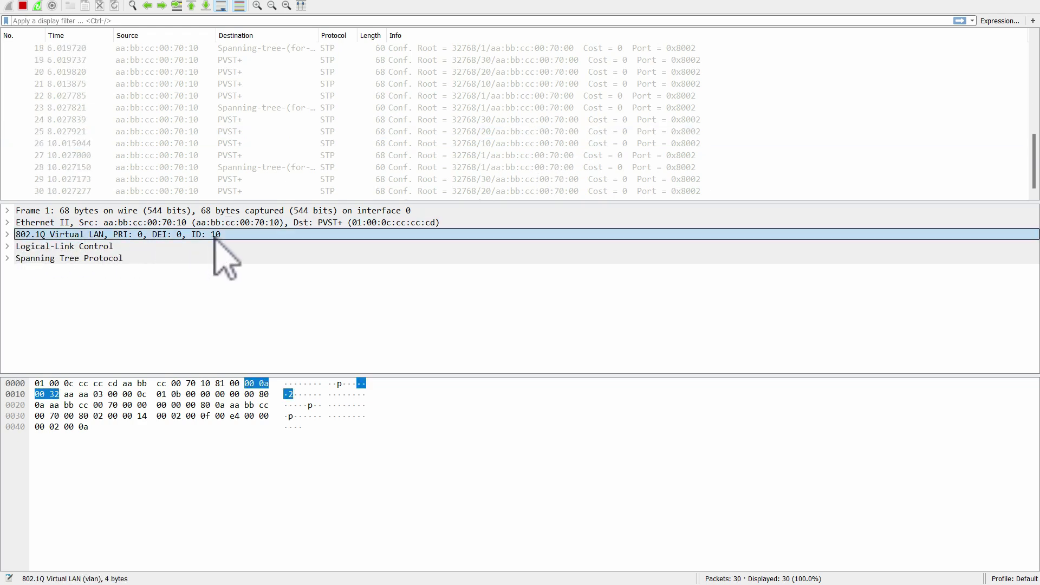
{"action": "left_click", "coordinate": [9, 235]}
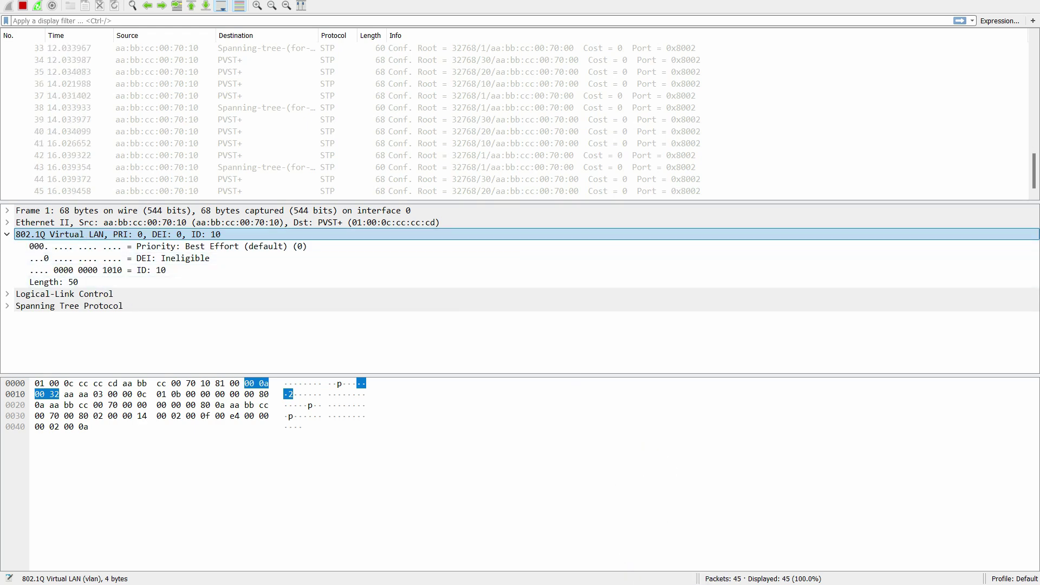
{"action": "key", "text": "alt+Tab"}
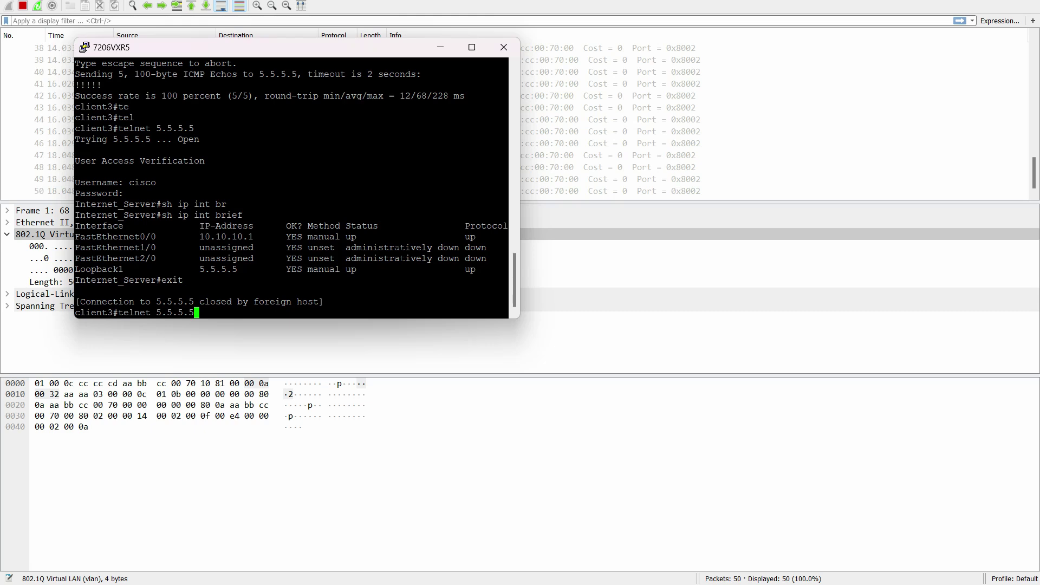
{"action": "key", "text": "Return"}
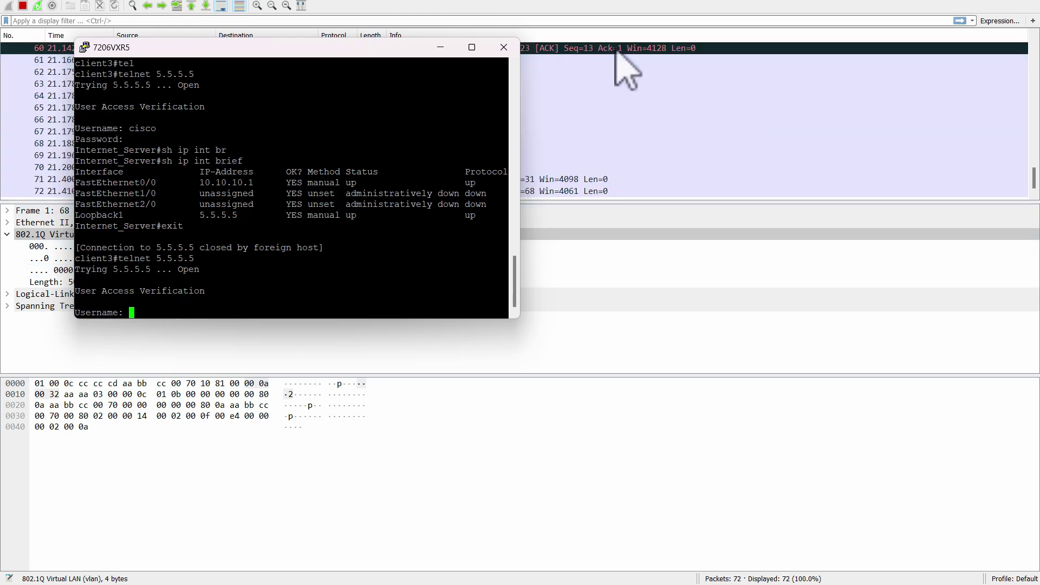
- Stop the capture and inspect packet 58, tagged 802.1Q VLAN ID 30
{"action": "left_click", "coordinate": [558, 12]}
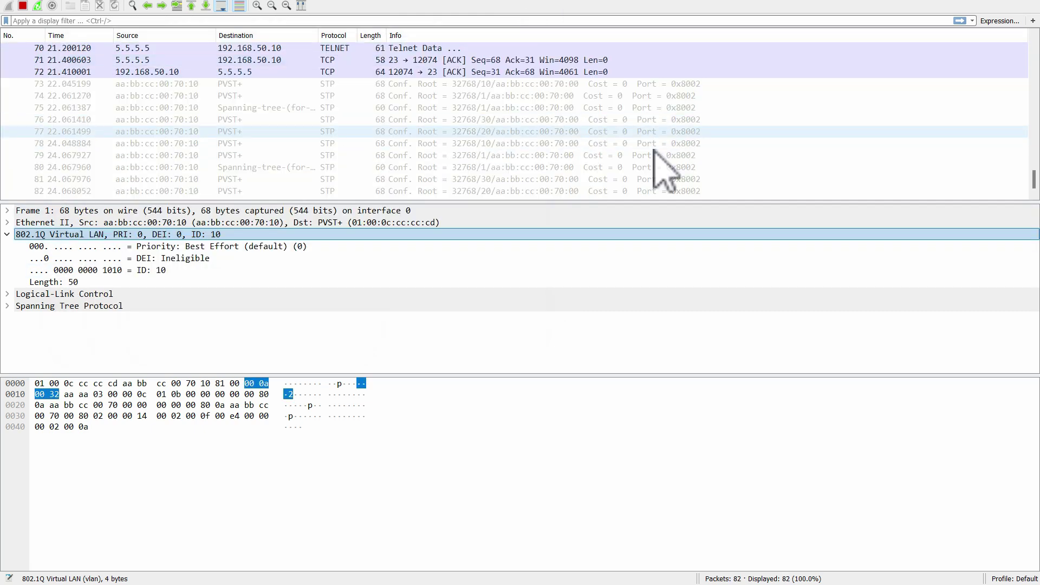
{"action": "left_click", "coordinate": [22, 6]}
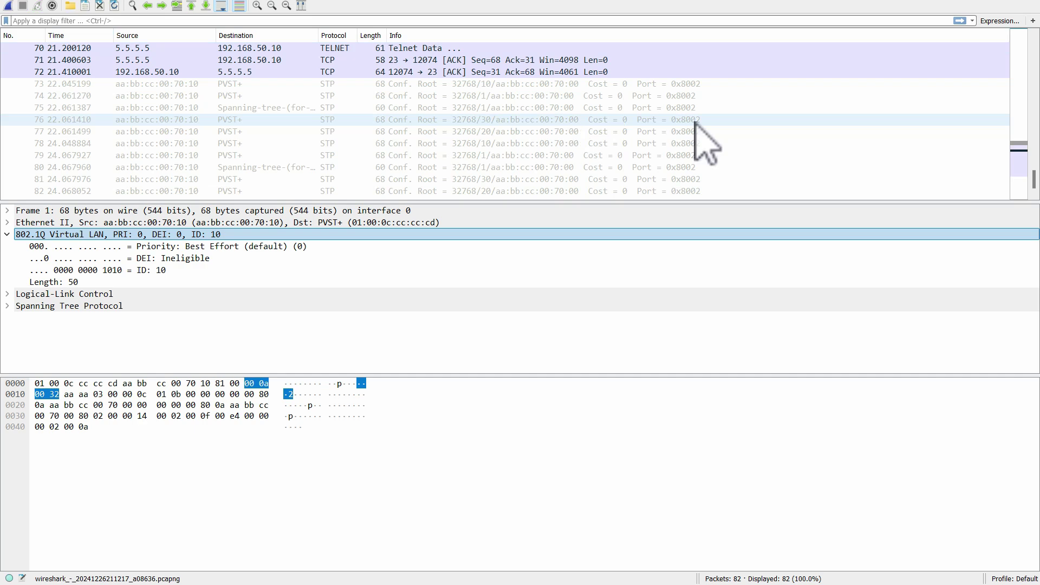
{"action": "left_click_drag", "start_coordinate": [1032, 172], "coordinate": [1032, 141]}
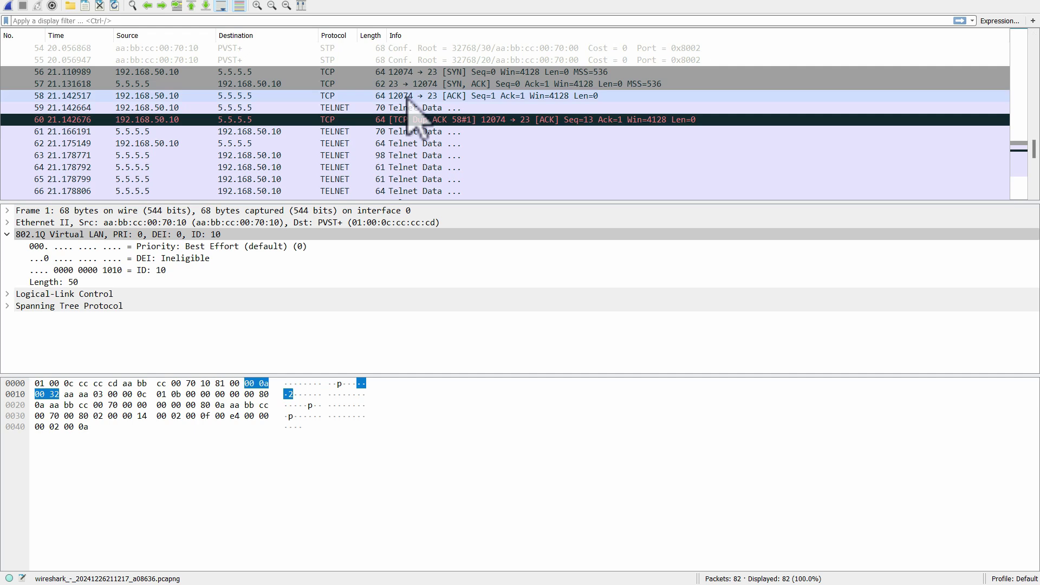
{"action": "double_click", "coordinate": [407, 97]}
{"action": "left_click", "coordinate": [921, 67]}
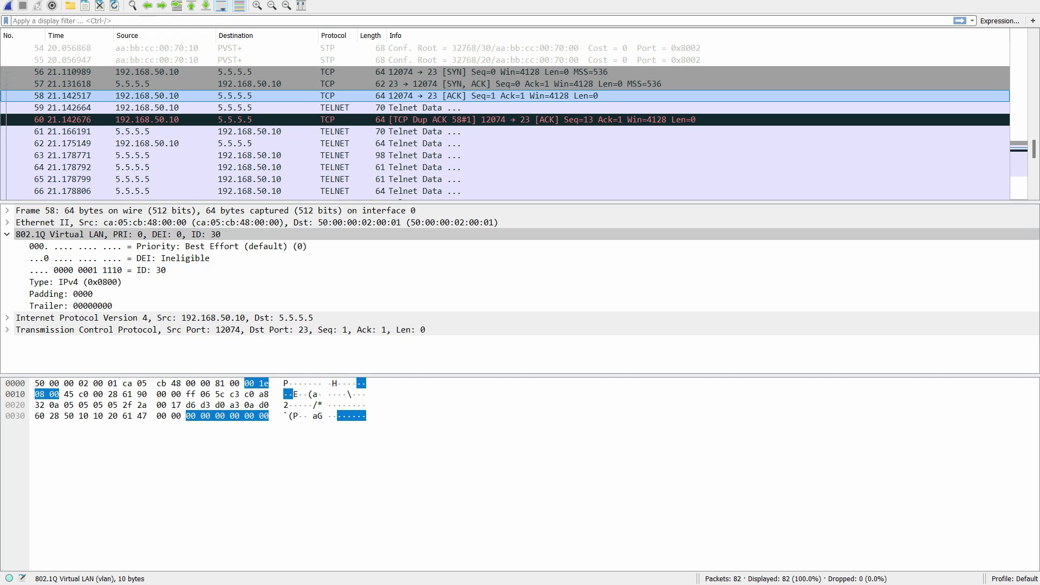
{"action": "mouse_move", "coordinate": [130, 275]}
{"action": "left_mouse_down"}
{"action": "mouse_move", "coordinate": [179, 274]}
{"action": "mouse_move", "coordinate": [144, 274]}
{"action": "mouse_move", "coordinate": [179, 273]}
{"action": "mouse_move", "coordinate": [158, 275]}
{"action": "mouse_move", "coordinate": [162, 266]}
{"action": "mouse_move", "coordinate": [162, 284]}
{"action": "left_mouse_up"}
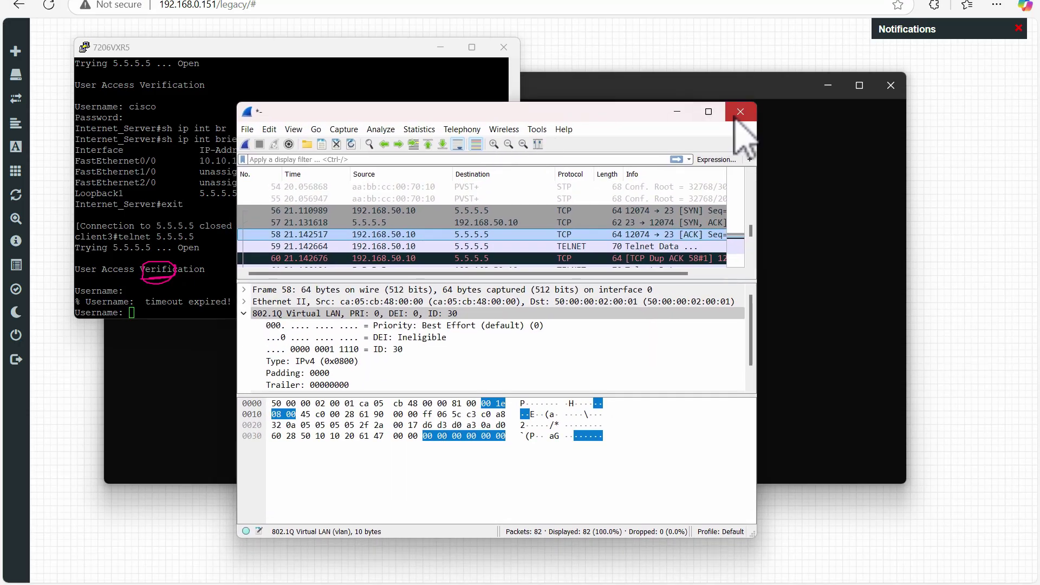
- Quit Wireshark without saving the capture and close client3's PuTTY terminal
{"action": "left_click", "coordinate": [740, 111]}
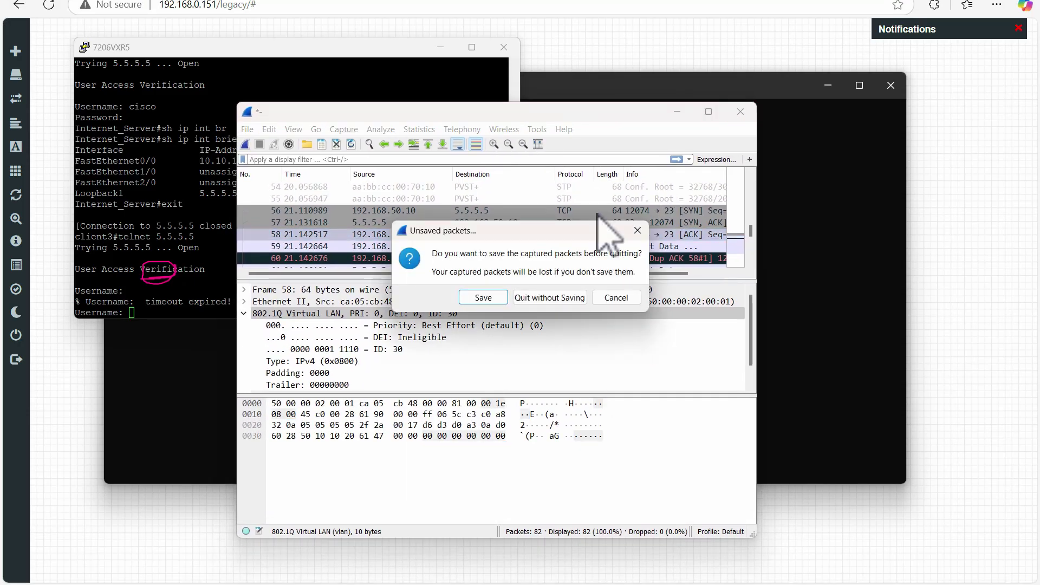
{"action": "left_click", "coordinate": [552, 297]}
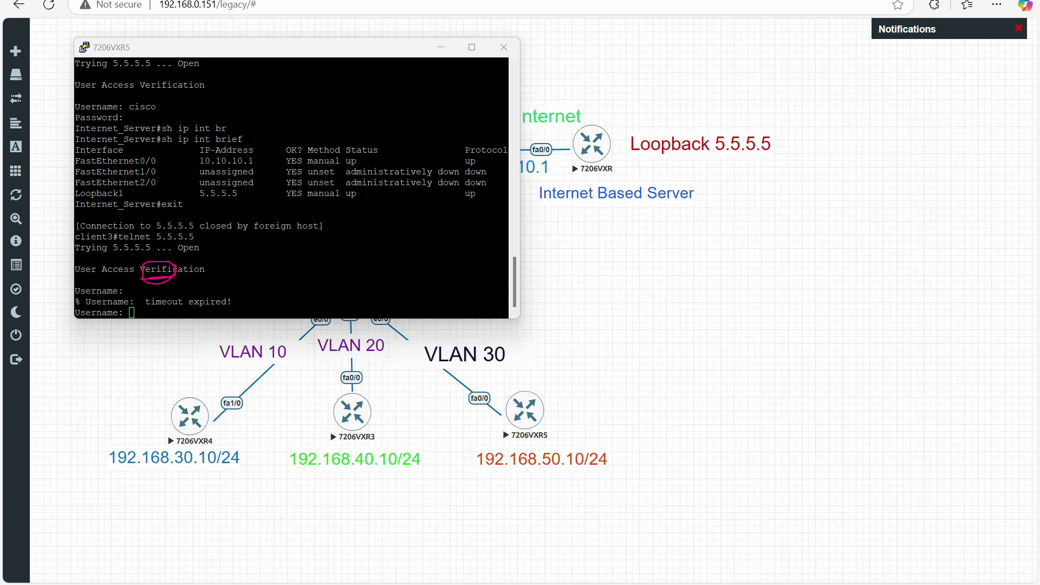
{"action": "left_click", "coordinate": [504, 48]}
{"action": "left_click", "coordinate": [539, 333]}
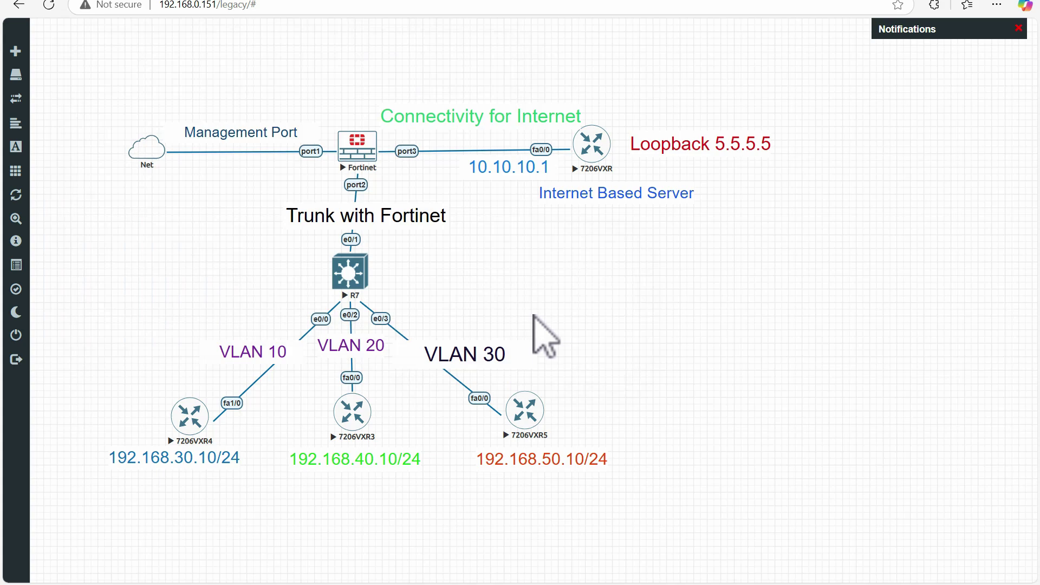